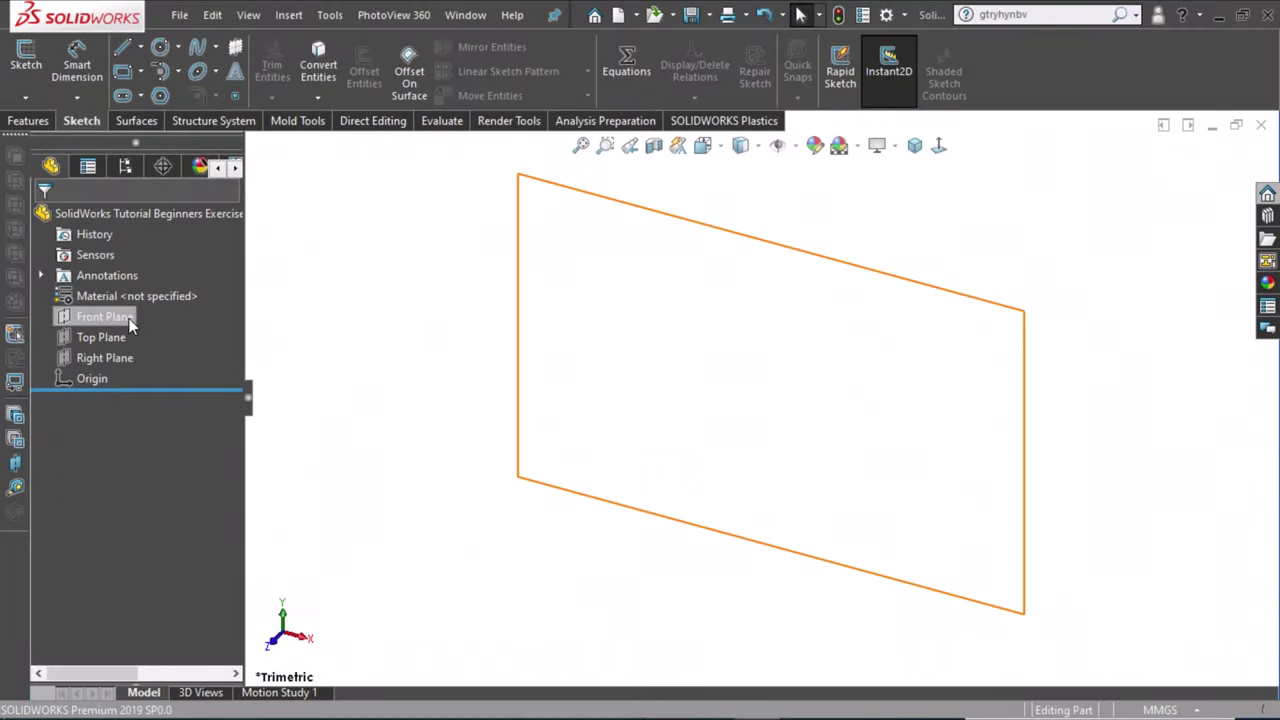
Start a new sketch on the Front Plane with the Line tool active.
{"action": "left_click", "coordinate": [128, 318]}
{"action": "left_click", "coordinate": [150, 287]}
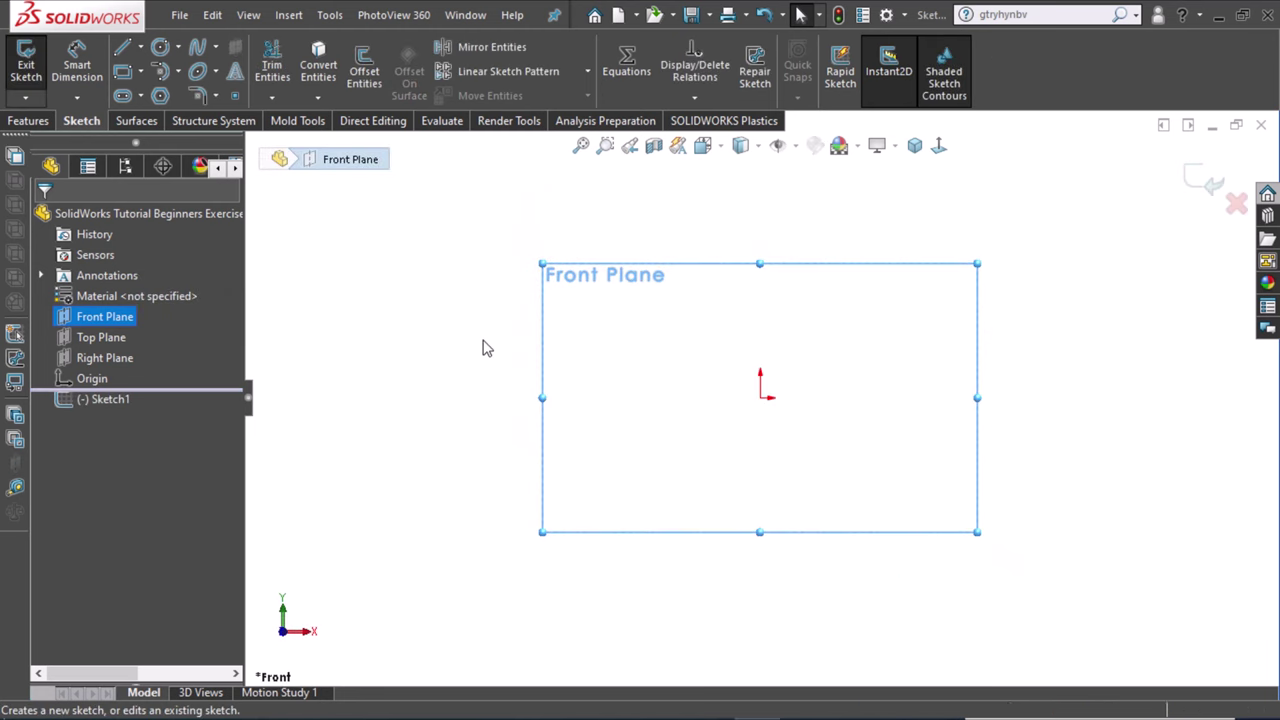
{"action": "right_click_drag", "start_coordinate": [486, 339], "coordinate": [357, 400]}
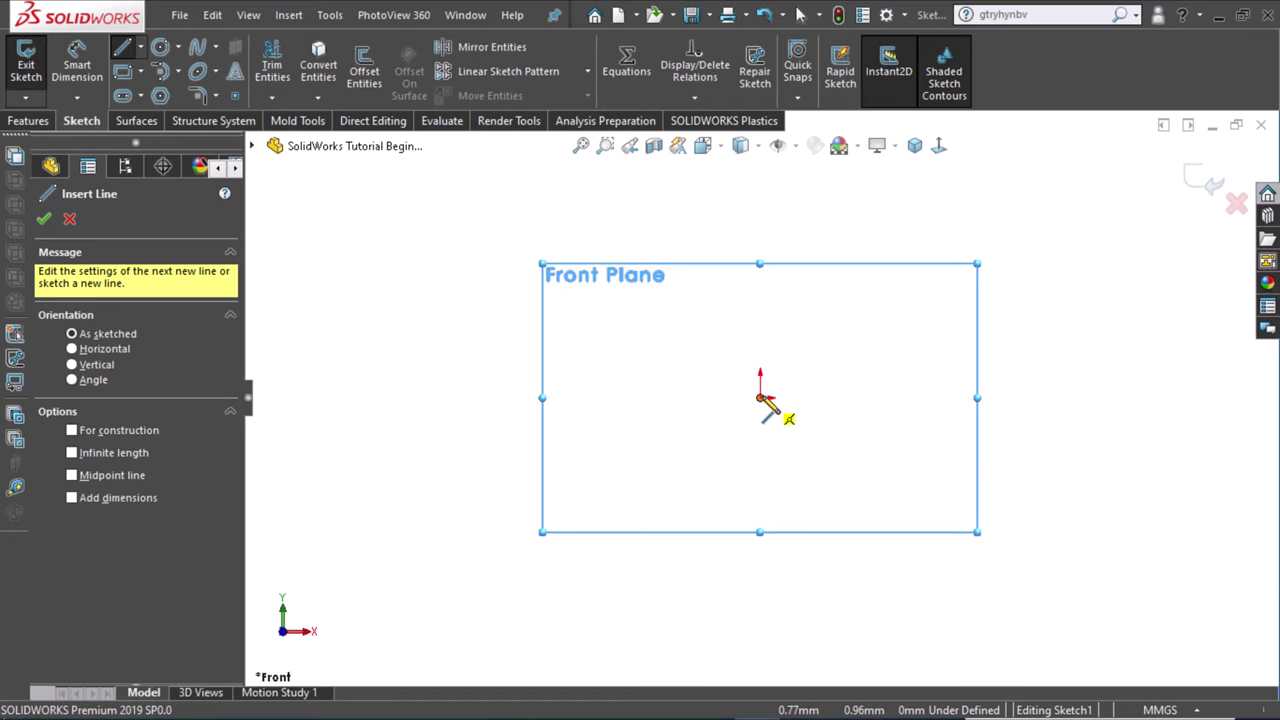
Draw a horizontal line leftward from the sketch origin.
{"action": "left_click", "coordinate": [760, 398]}
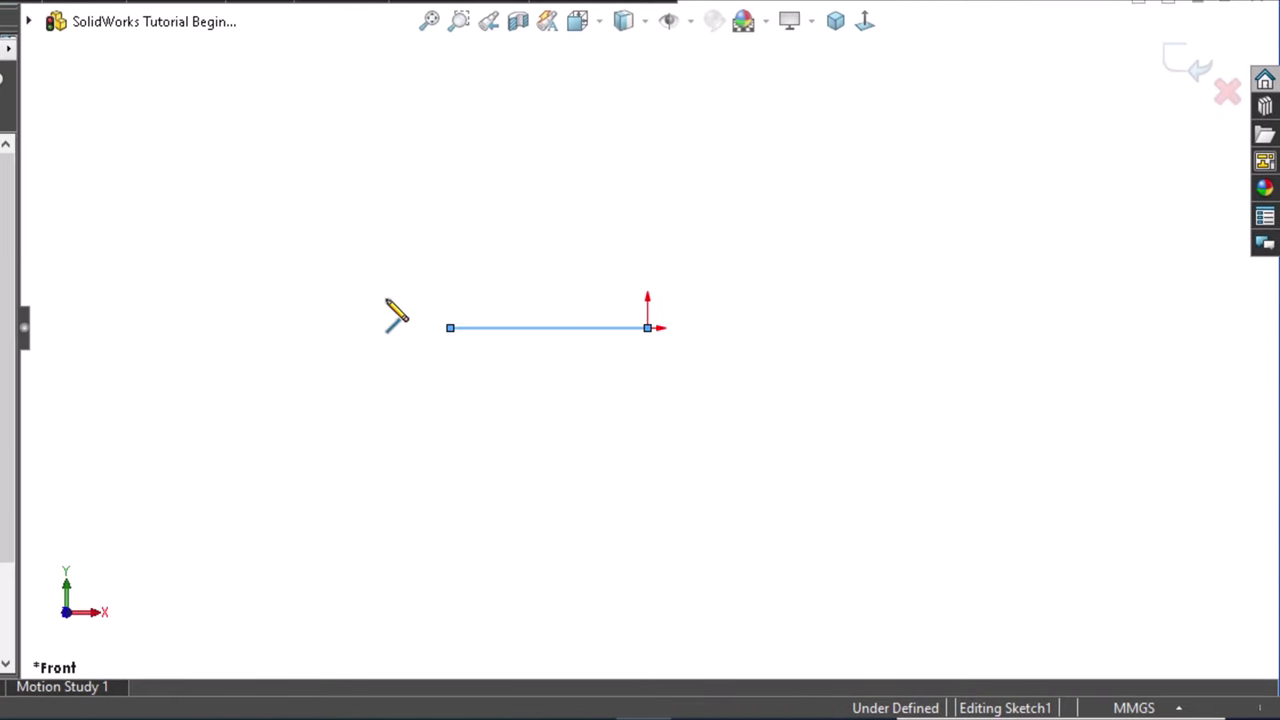
{"action": "double_click", "coordinate": [450, 328]}
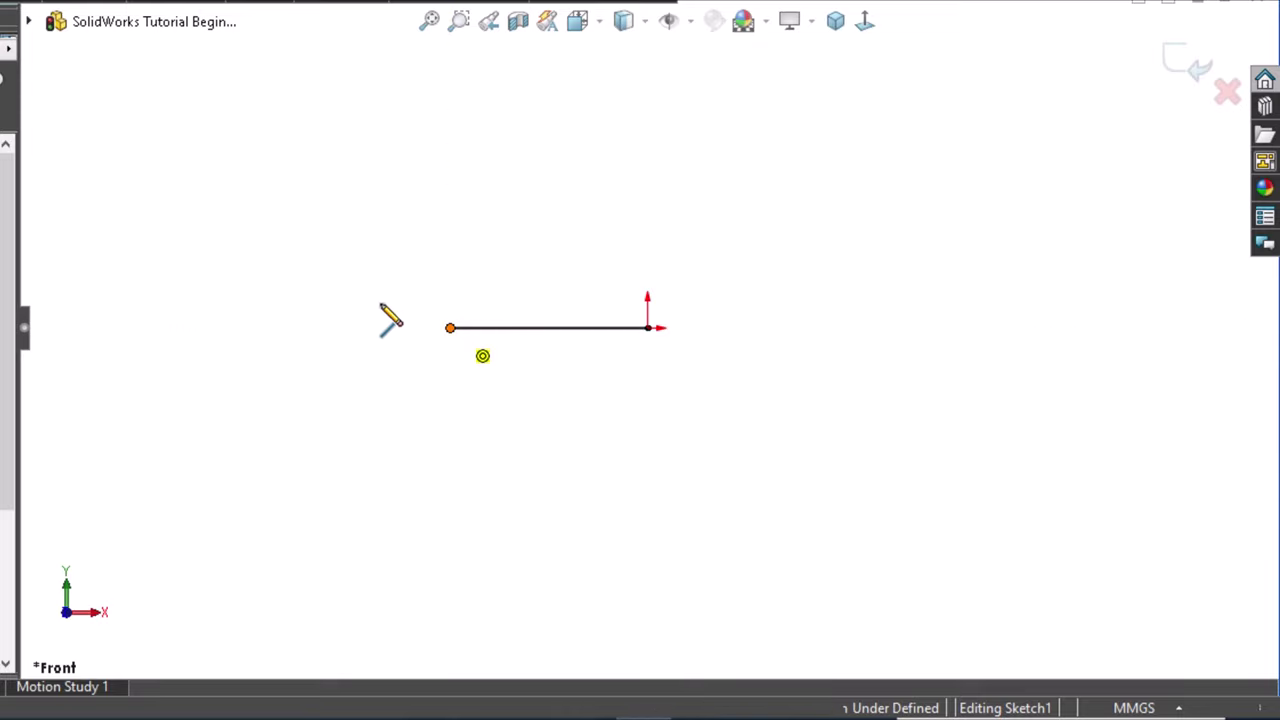
{"action": "left_click", "coordinate": [450, 328]}
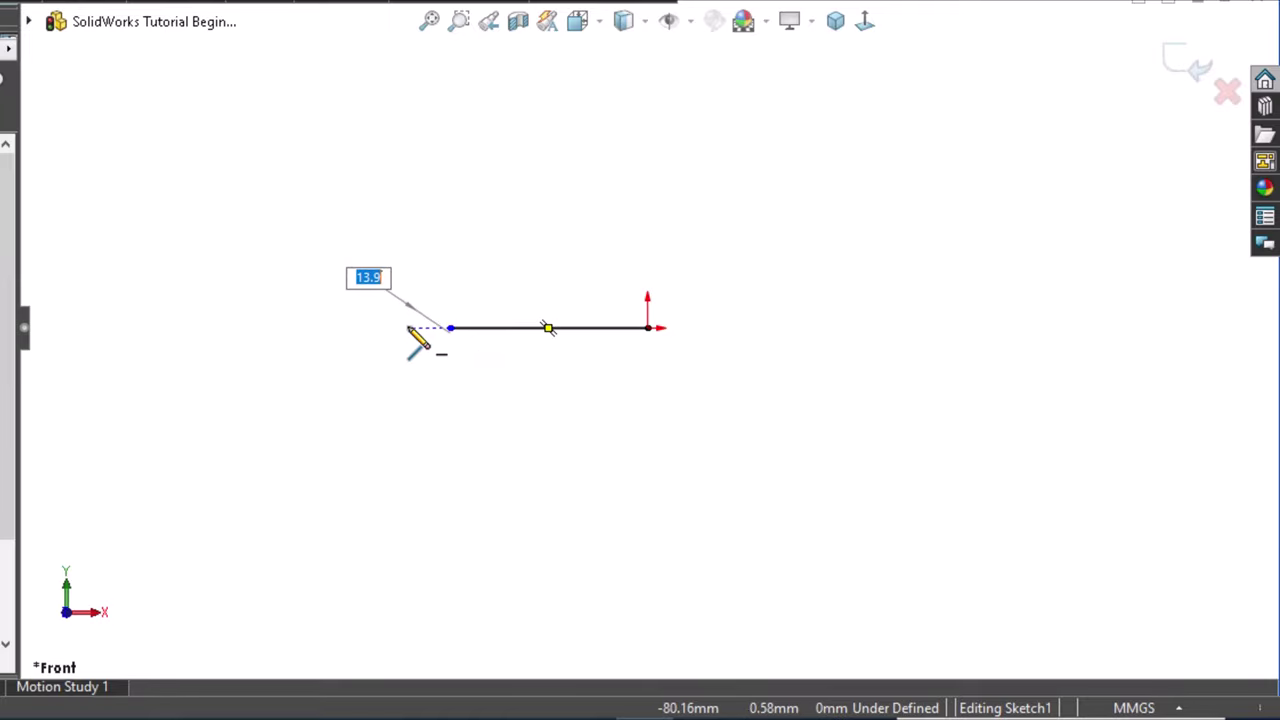
{"action": "key", "text": "Escape"}
Add an upward tangent arc and a slanted line rising up-left, then begin a circle above it.
{"action": "key", "text": "l"}
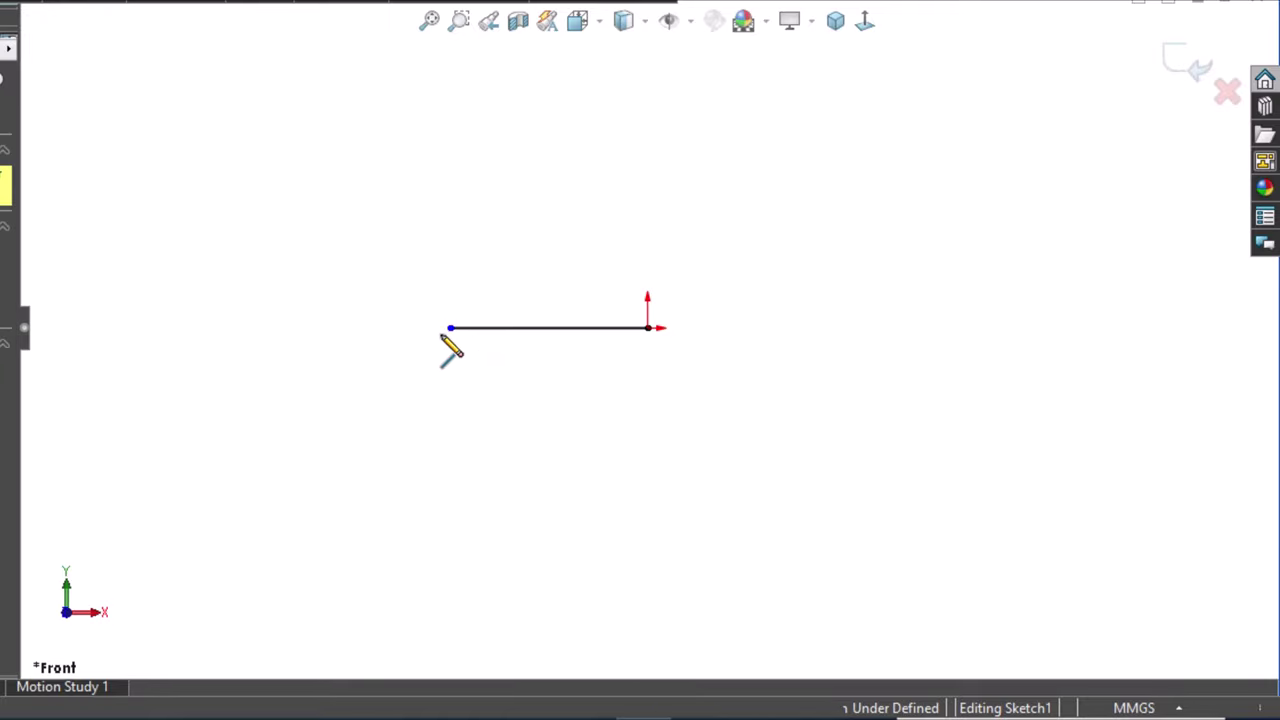
{"action": "left_click", "coordinate": [450, 328]}
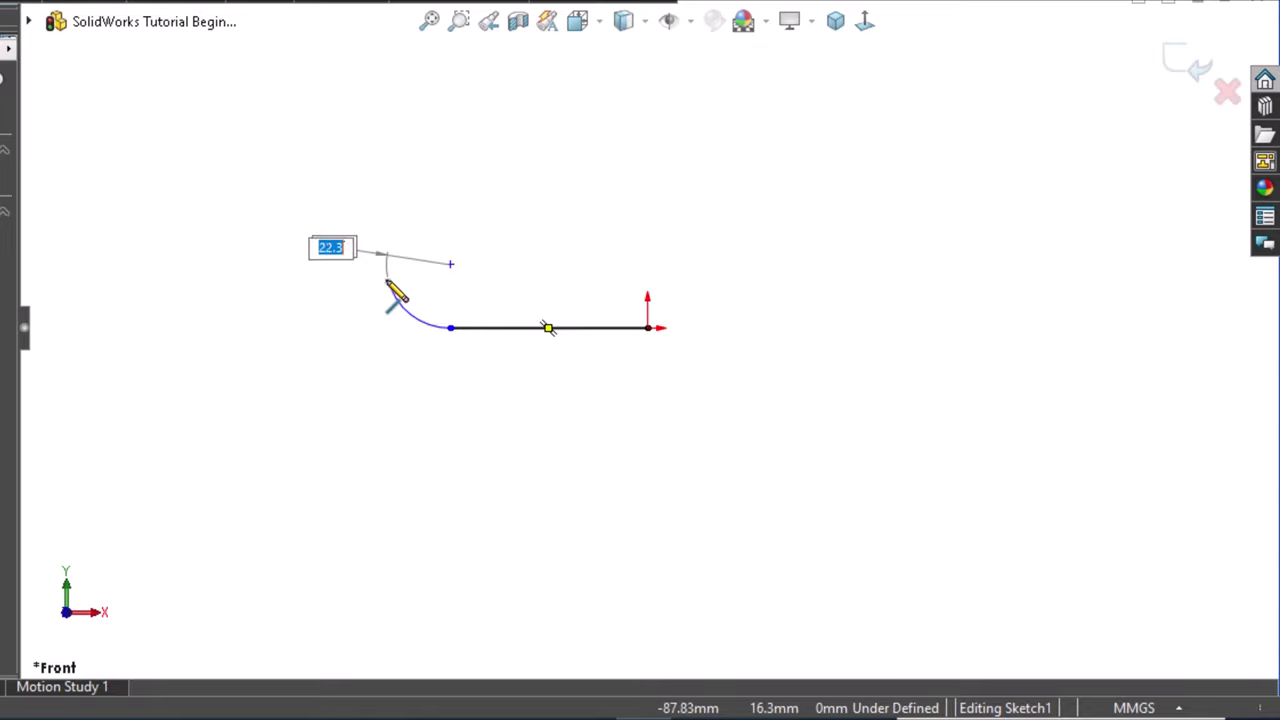
{"action": "left_click", "coordinate": [386, 280]}
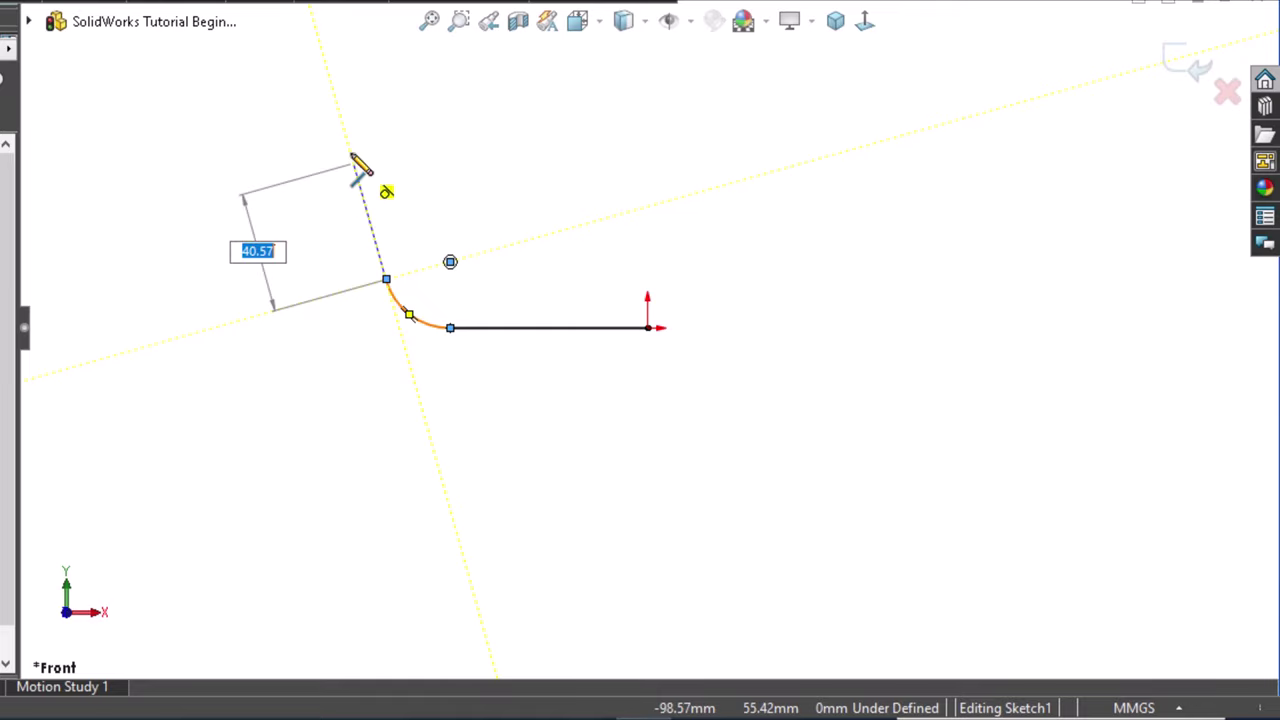
{"action": "left_click", "coordinate": [350, 153]}
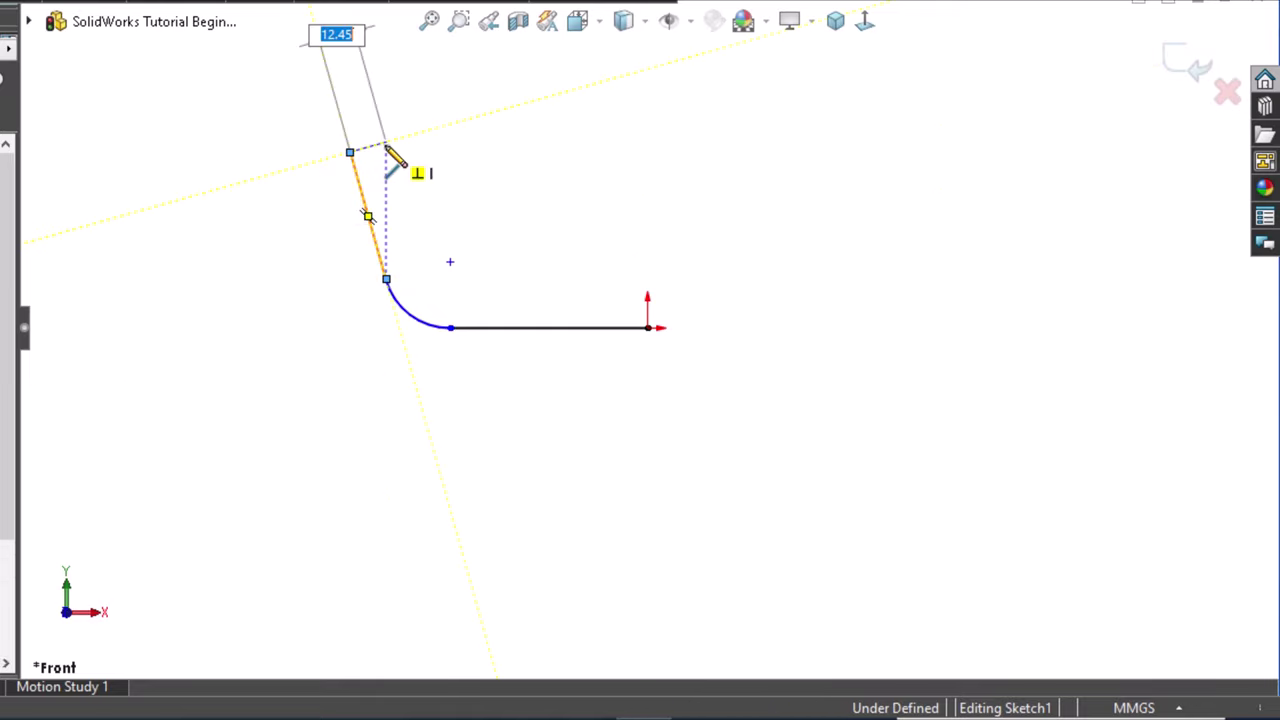
{"action": "key", "text": "Escape"}
{"action": "right_click_drag", "start_coordinate": [557, 184], "coordinate": [650, 180]}
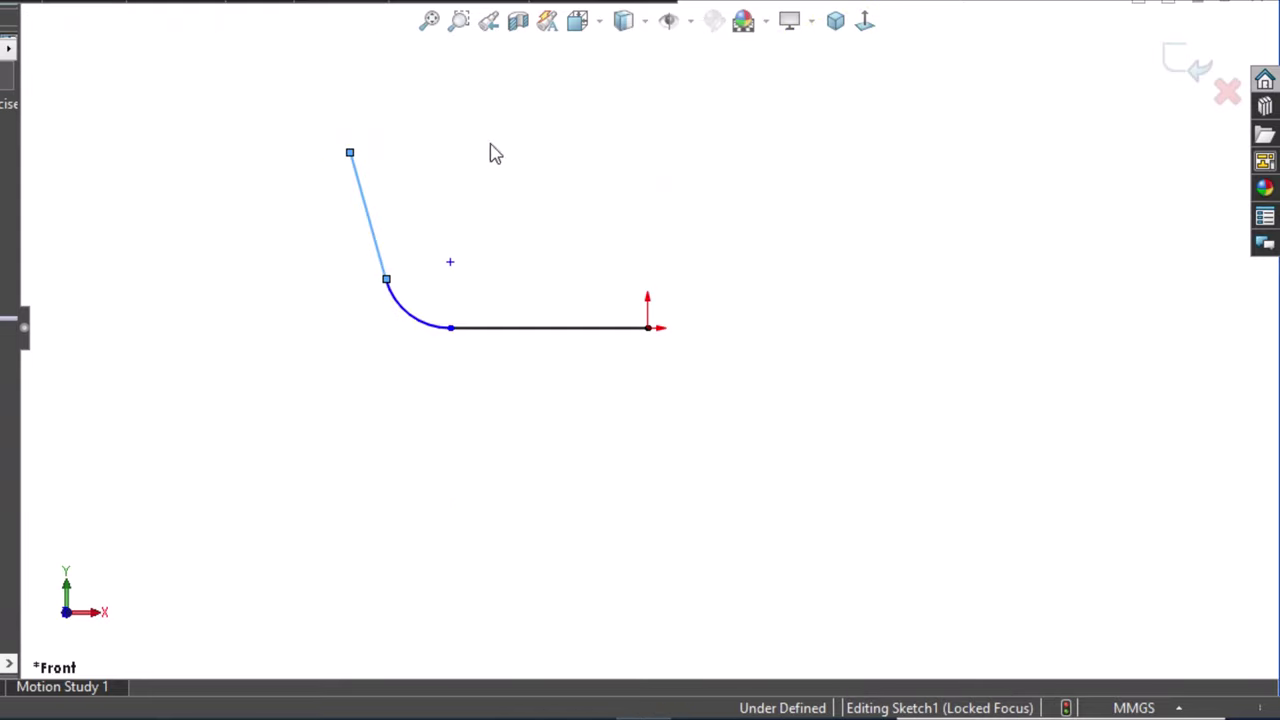
{"action": "left_click", "coordinate": [394, 123]}
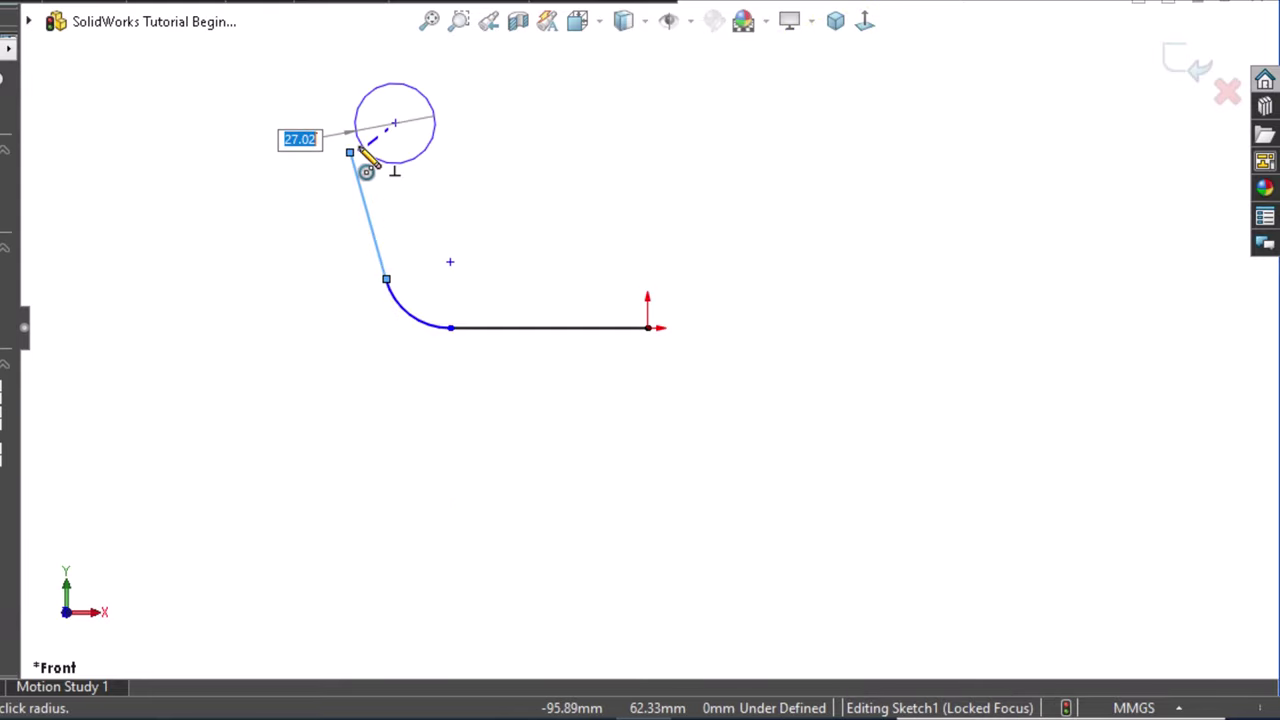
Finish the circle at the slanted line's top and draw the slot's lower edge from the origin.
{"action": "left_click", "coordinate": [350, 152]}
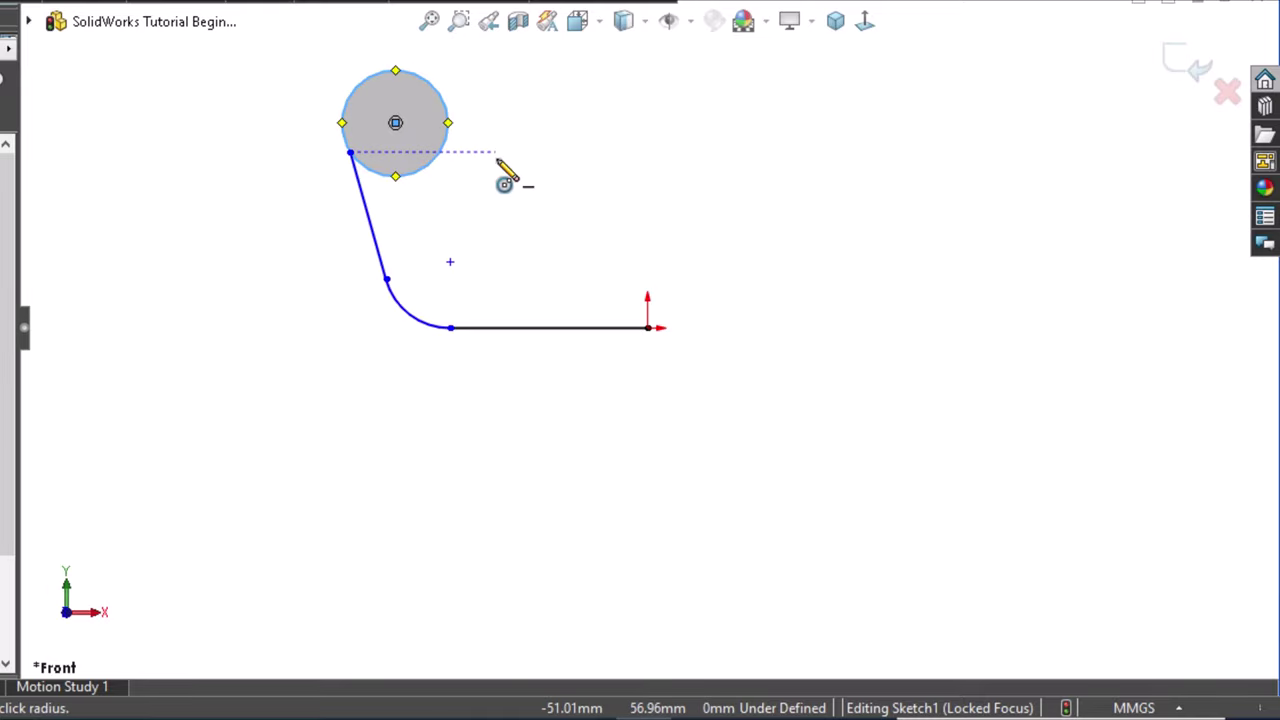
{"action": "right_click_drag", "start_coordinate": [550, 232], "coordinate": [480, 234]}
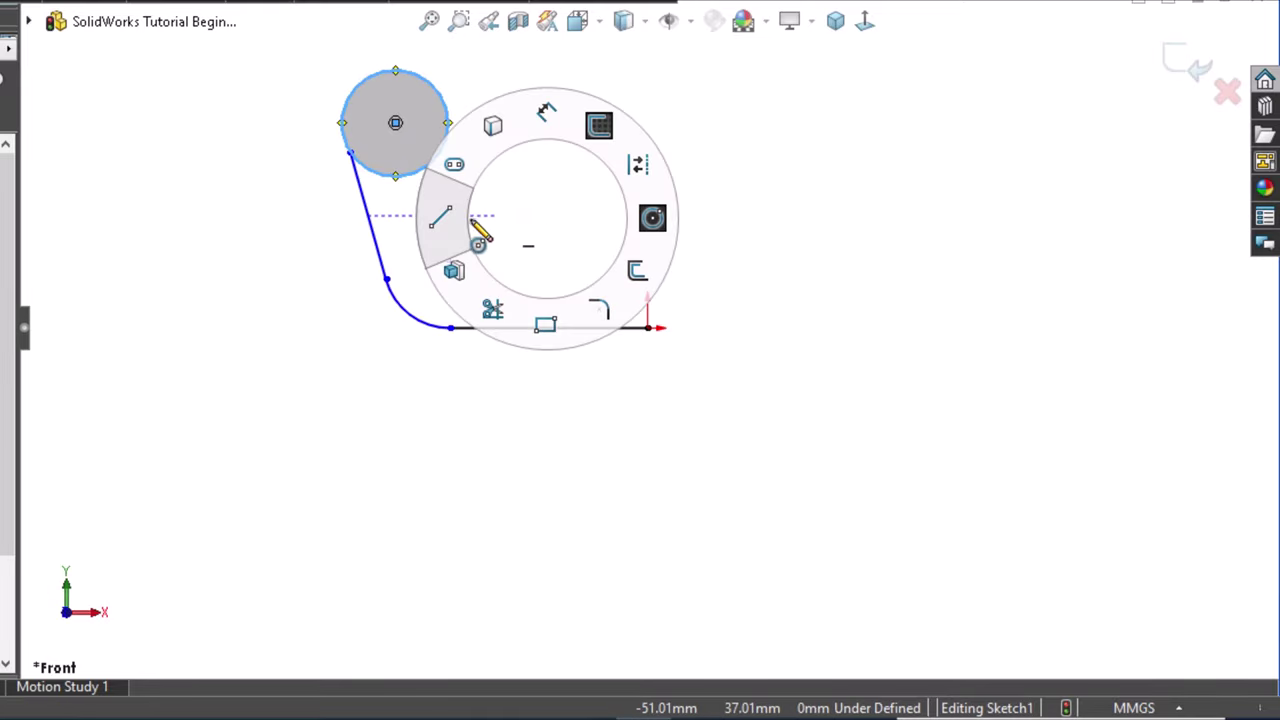
{"action": "left_click", "coordinate": [648, 328]}
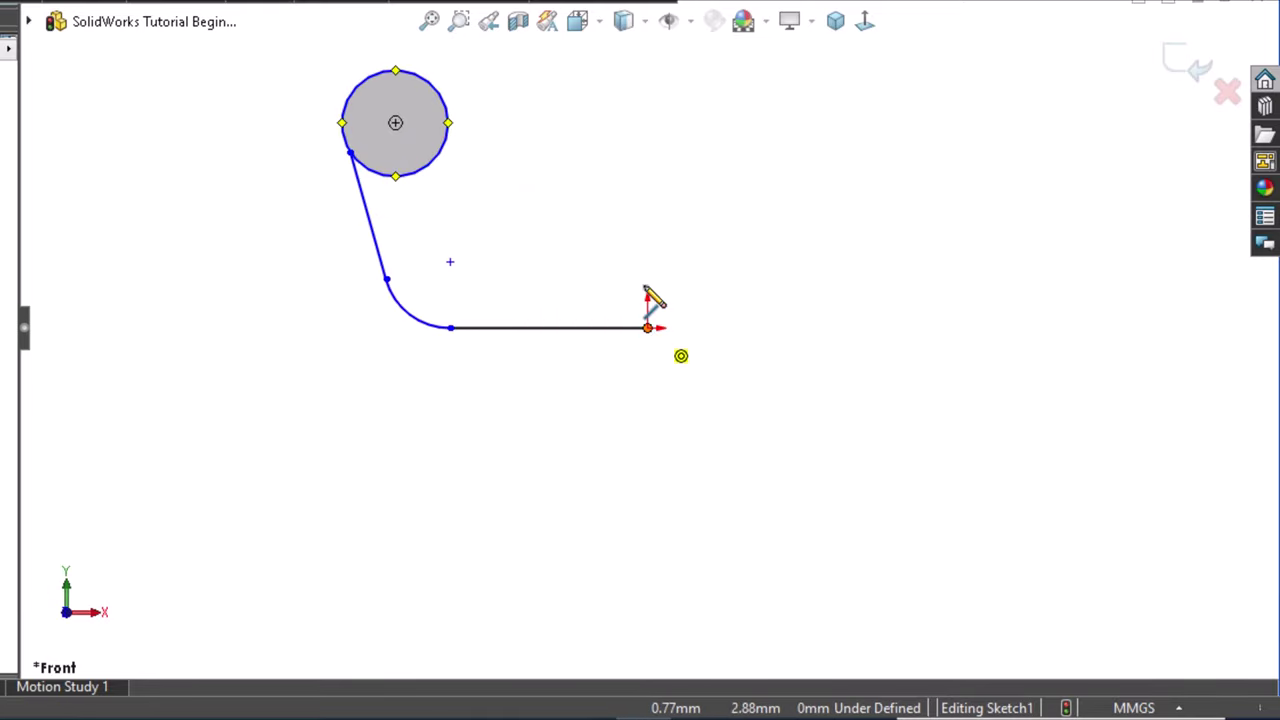
{"action": "key", "text": "Return"}
{"action": "left_click", "coordinate": [576, 279]}
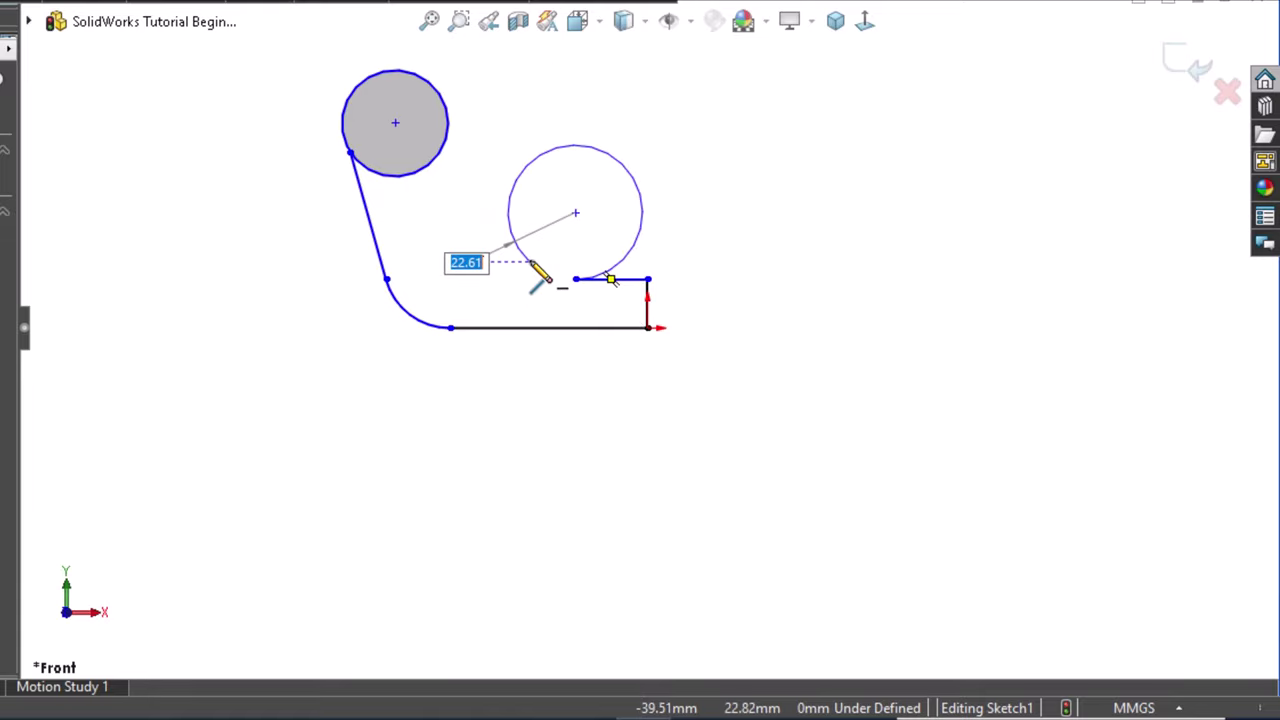
{"action": "key", "text": "Escape"}
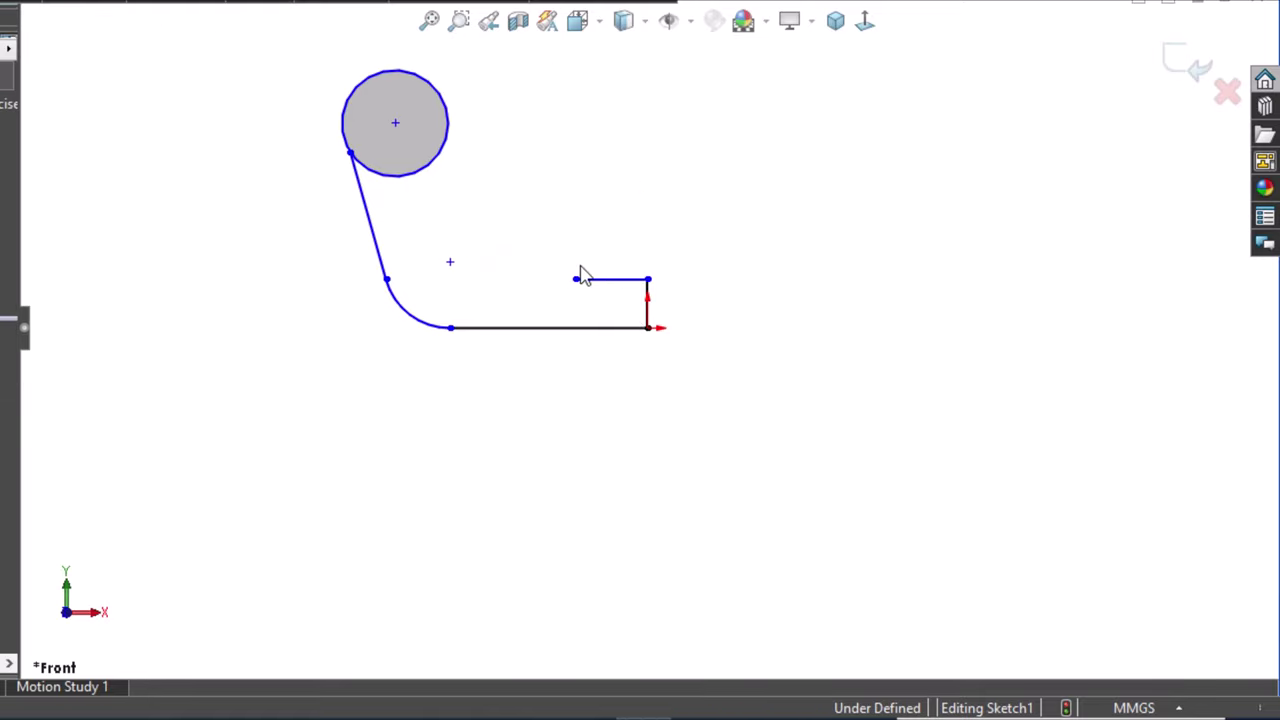
Close the slot with a semicircular end, an upper edge and a short vertical line above.
{"action": "key", "text": "d"}
{"action": "left_click", "coordinate": [576, 279]}
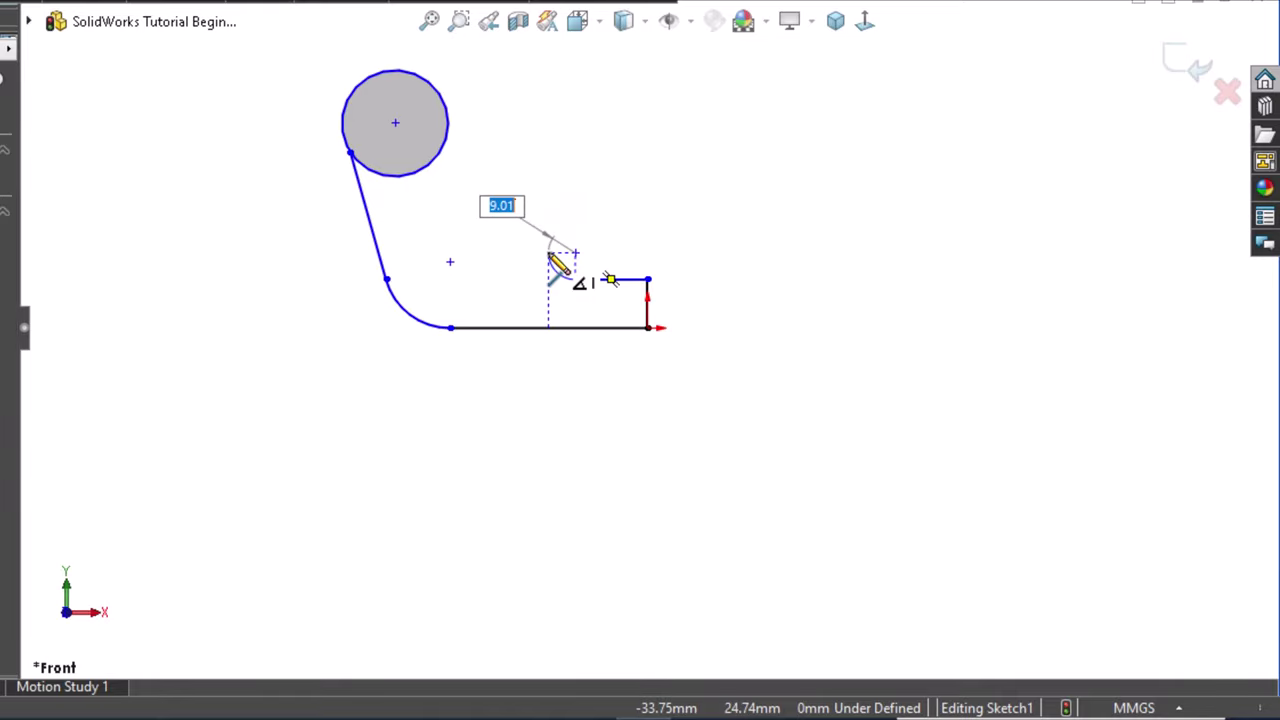
{"action": "left_click", "coordinate": [575, 238]}
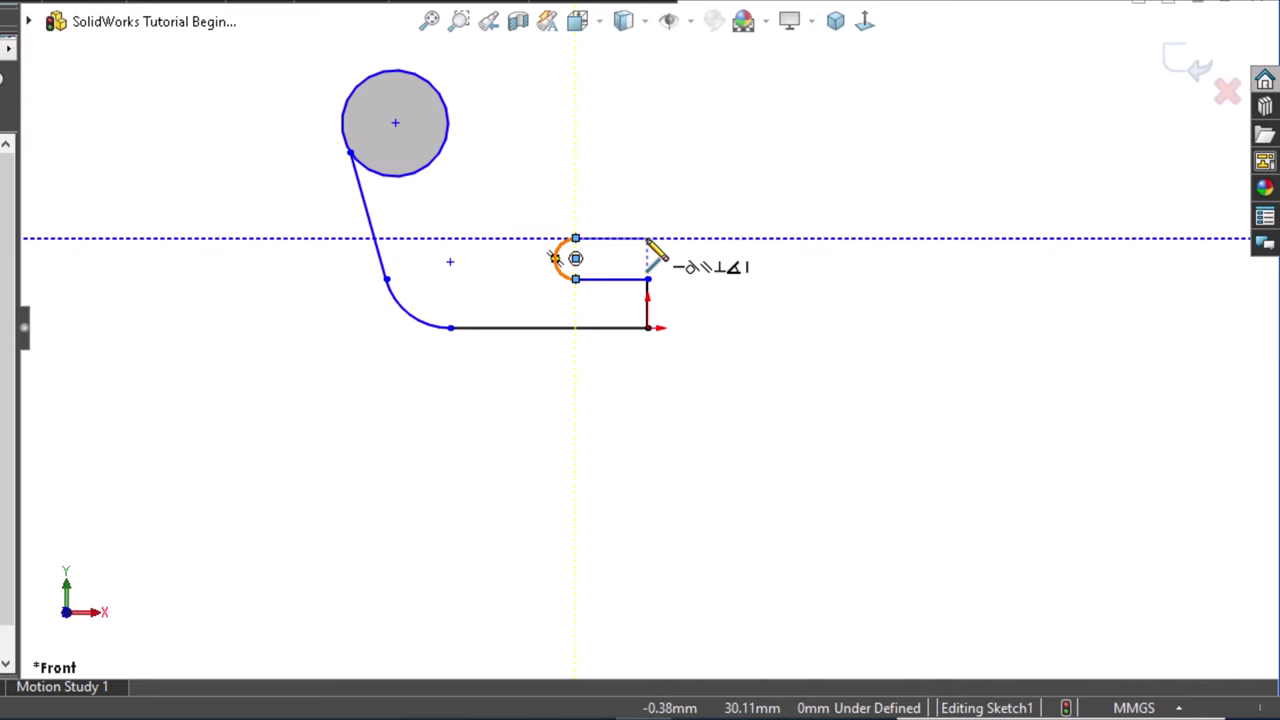
{"action": "double_click", "coordinate": [648, 238]}
{"action": "left_click", "coordinate": [648, 238]}
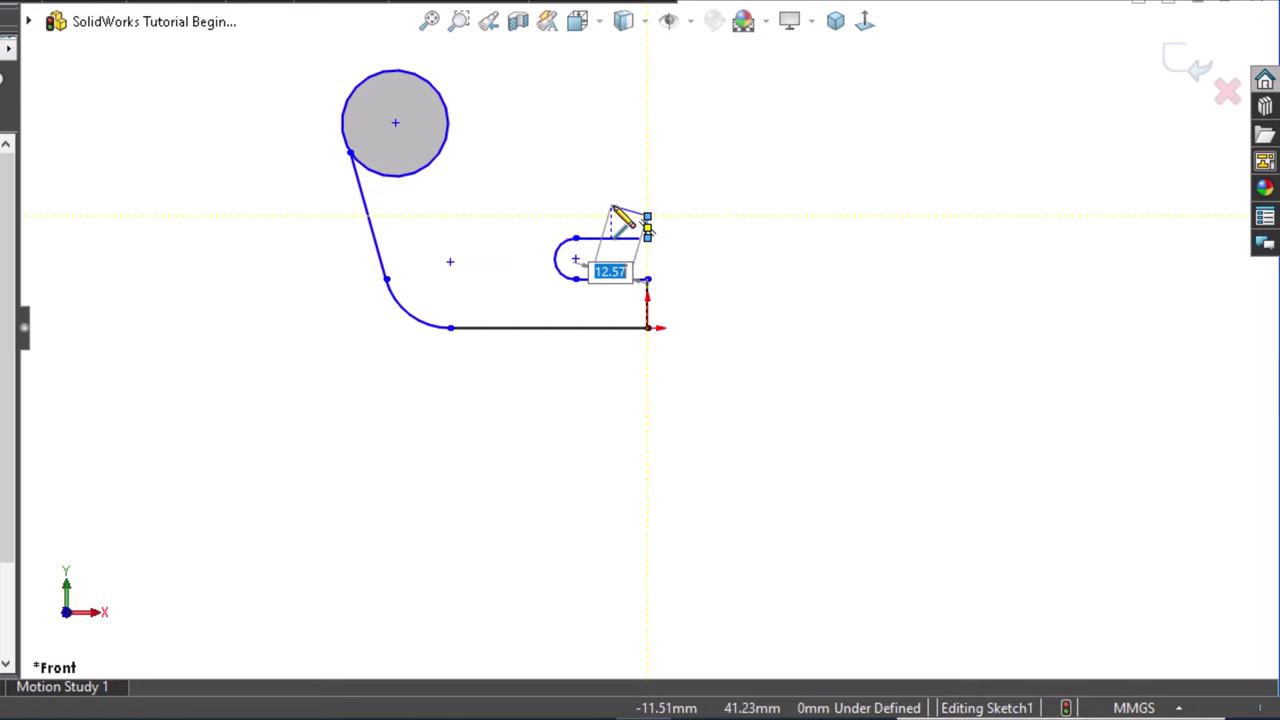
{"action": "double_click", "coordinate": [647, 216]}
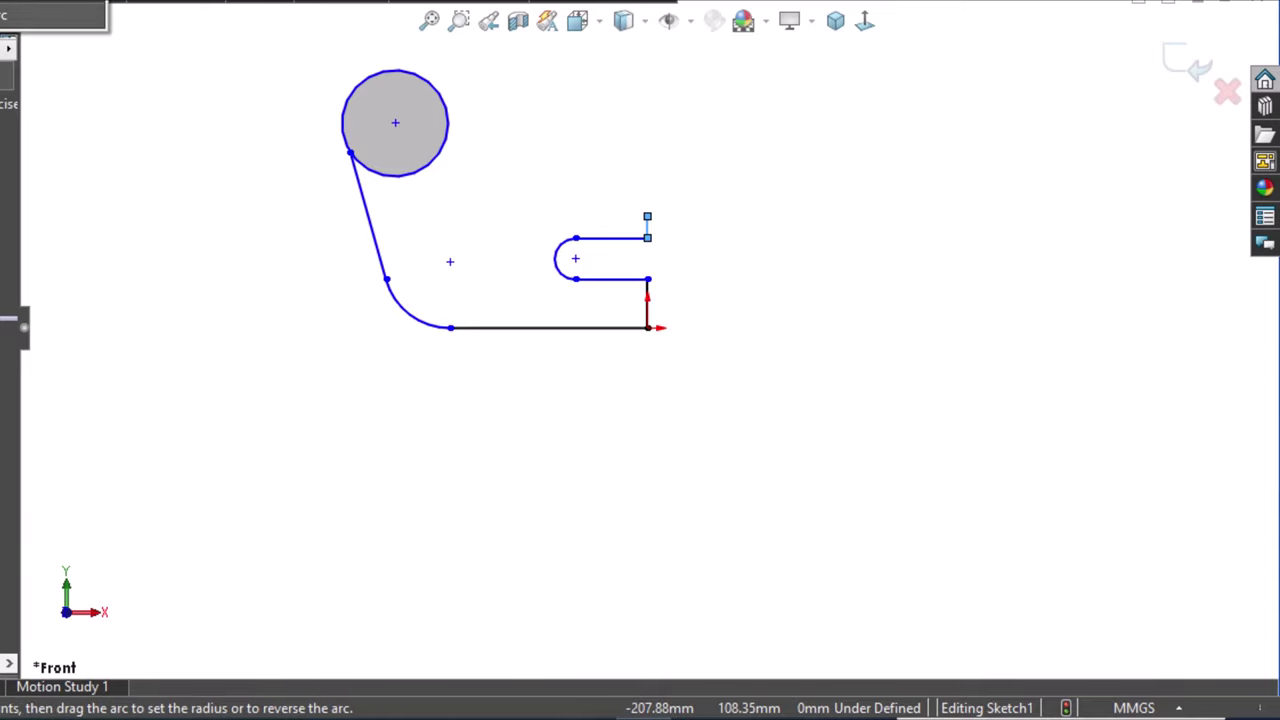
Join the slot to the circle with a tangent arc and draw a line from the lower arc's centre to the circle's centre.
{"action": "left_click", "coordinate": [647, 216]}
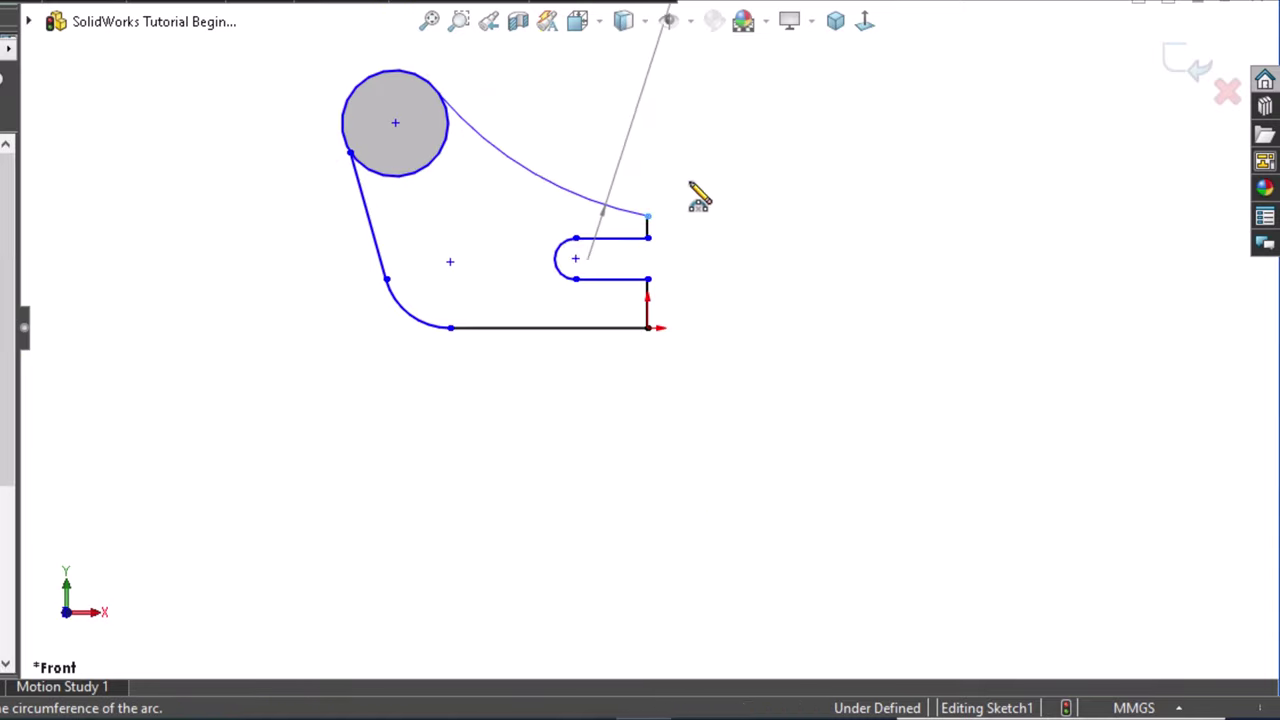
{"action": "key", "text": "Escape"}
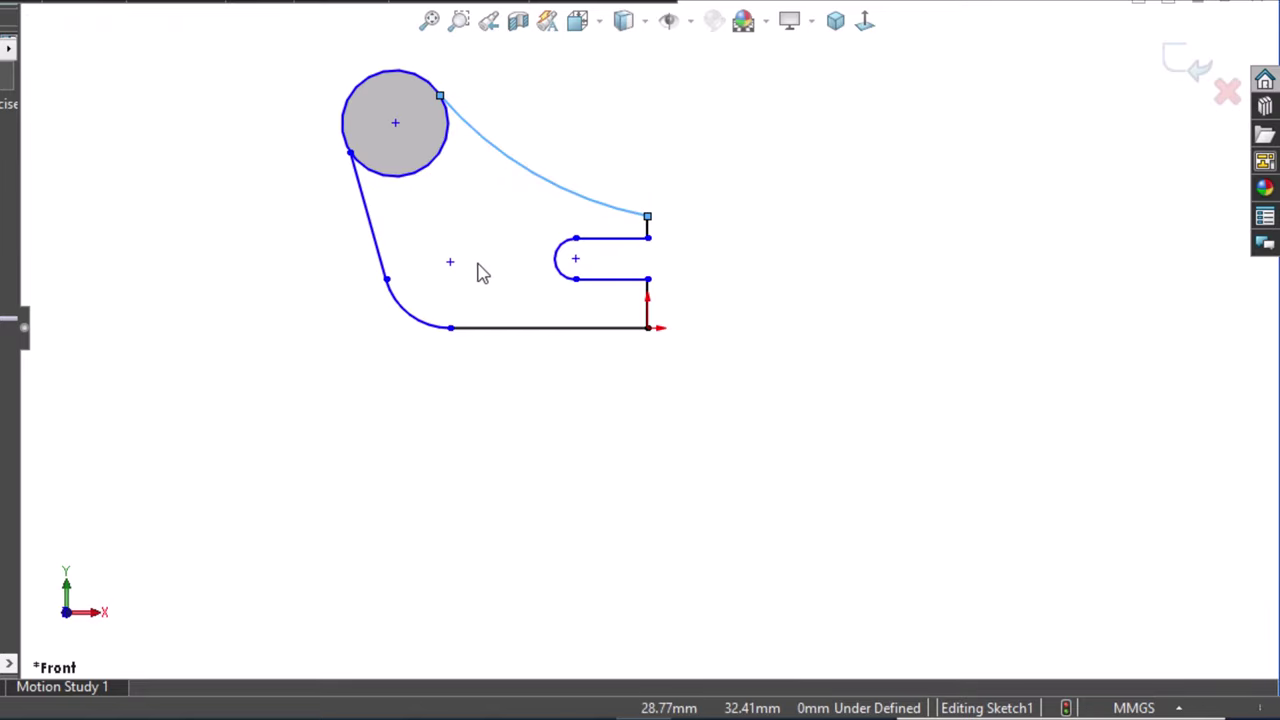
{"action": "key", "text": "Return"}
{"action": "left_click", "coordinate": [450, 261]}
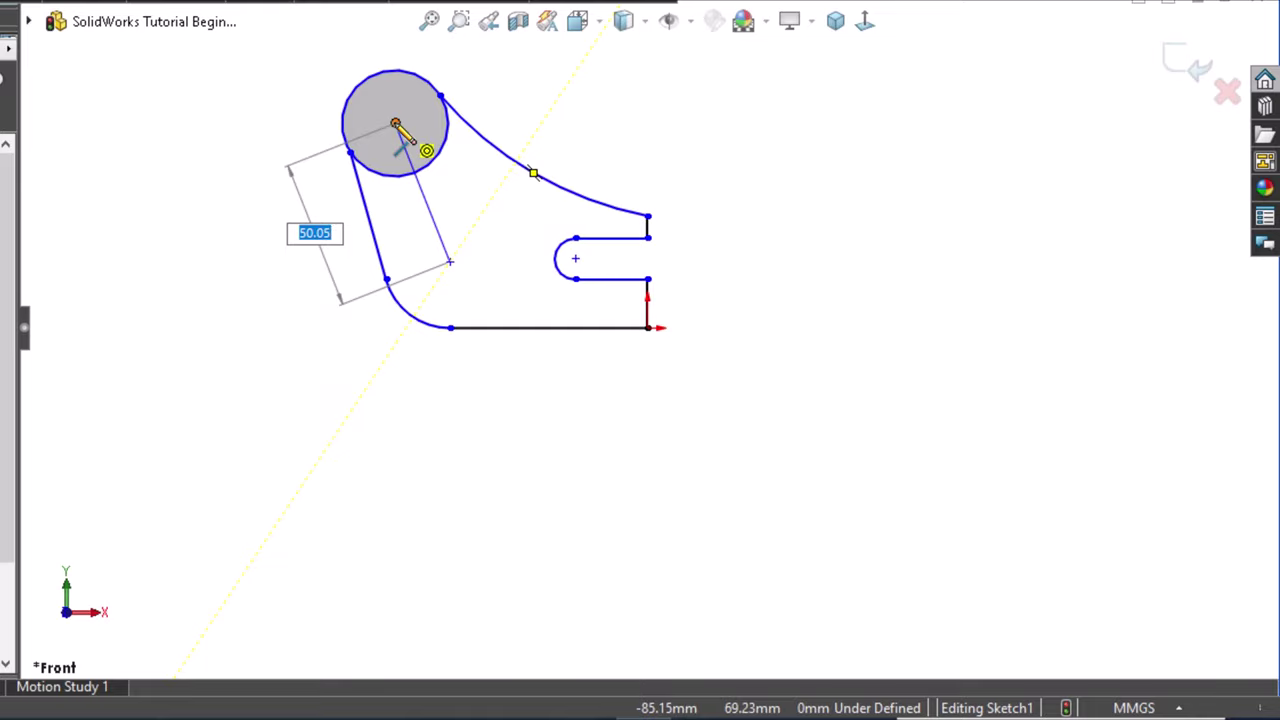
{"action": "left_click", "coordinate": [395, 123]}
{"action": "key", "text": "Escape"}
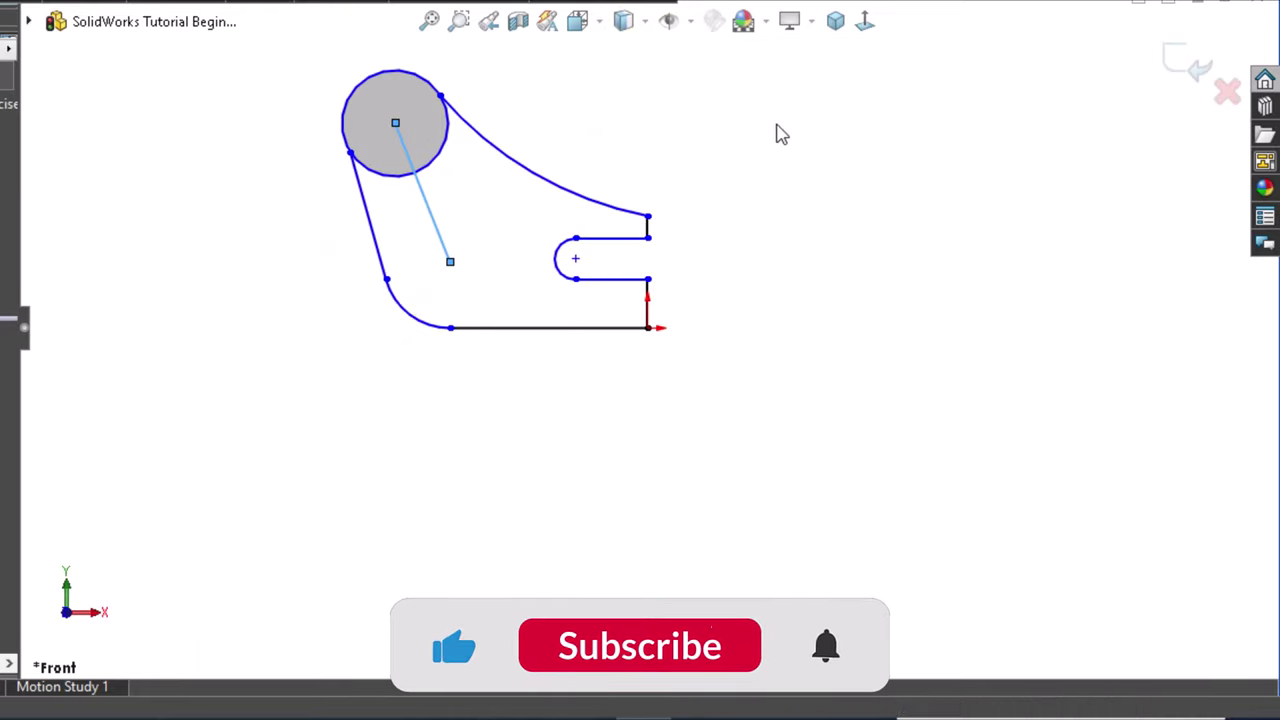
Add a smaller concentric hole circle and convert the centre line to construction geometry.
{"action": "right_click_drag", "start_coordinate": [634, 134], "coordinate": [777, 137]}
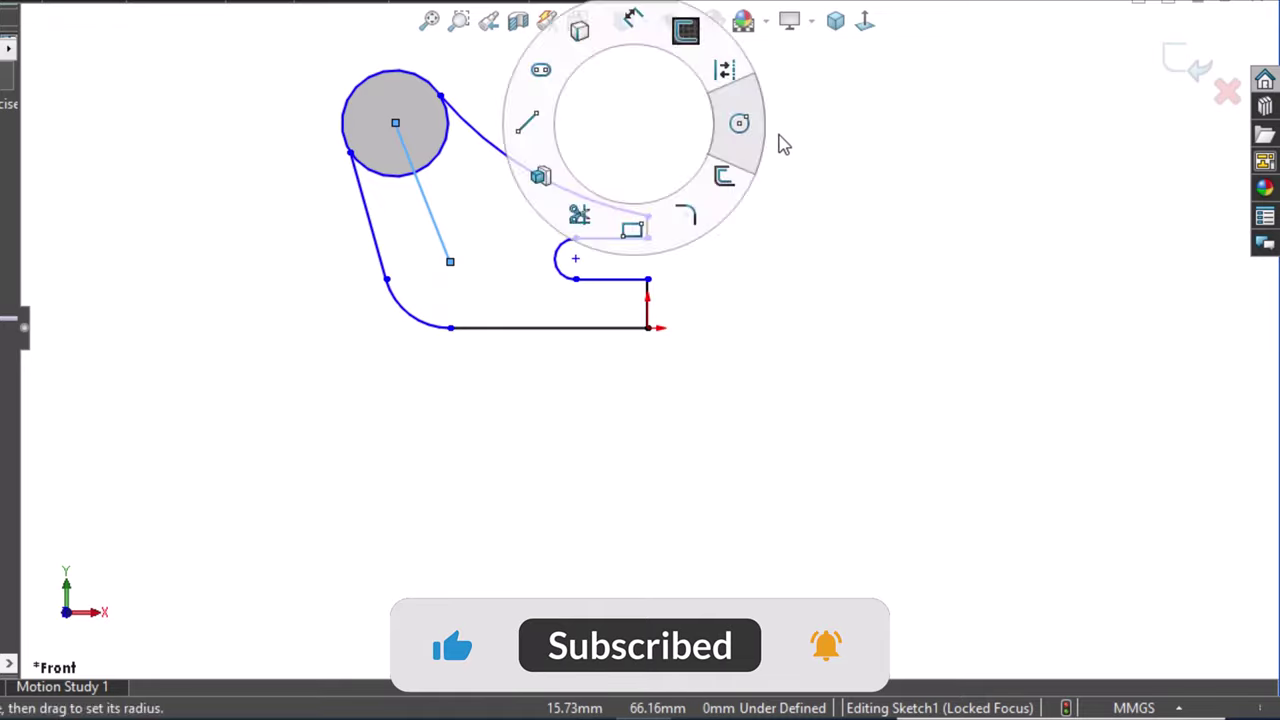
{"action": "left_click", "coordinate": [420, 123]}
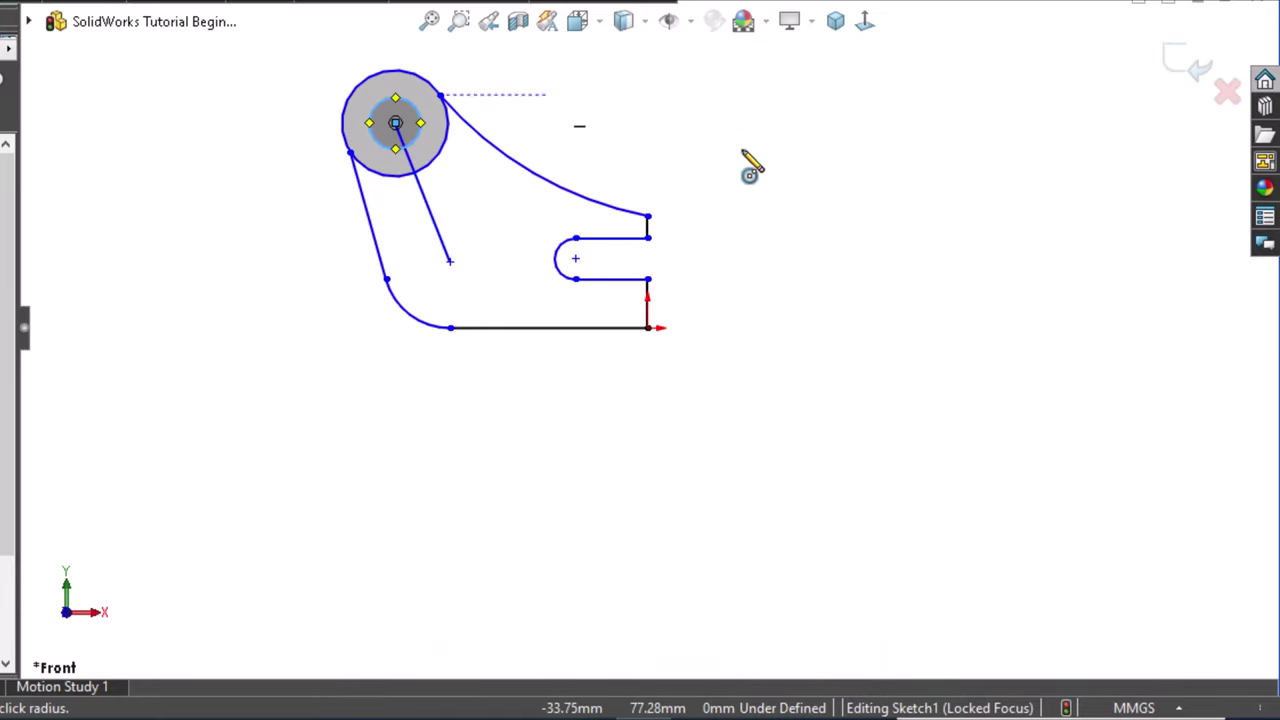
{"action": "key", "text": "Escape"}
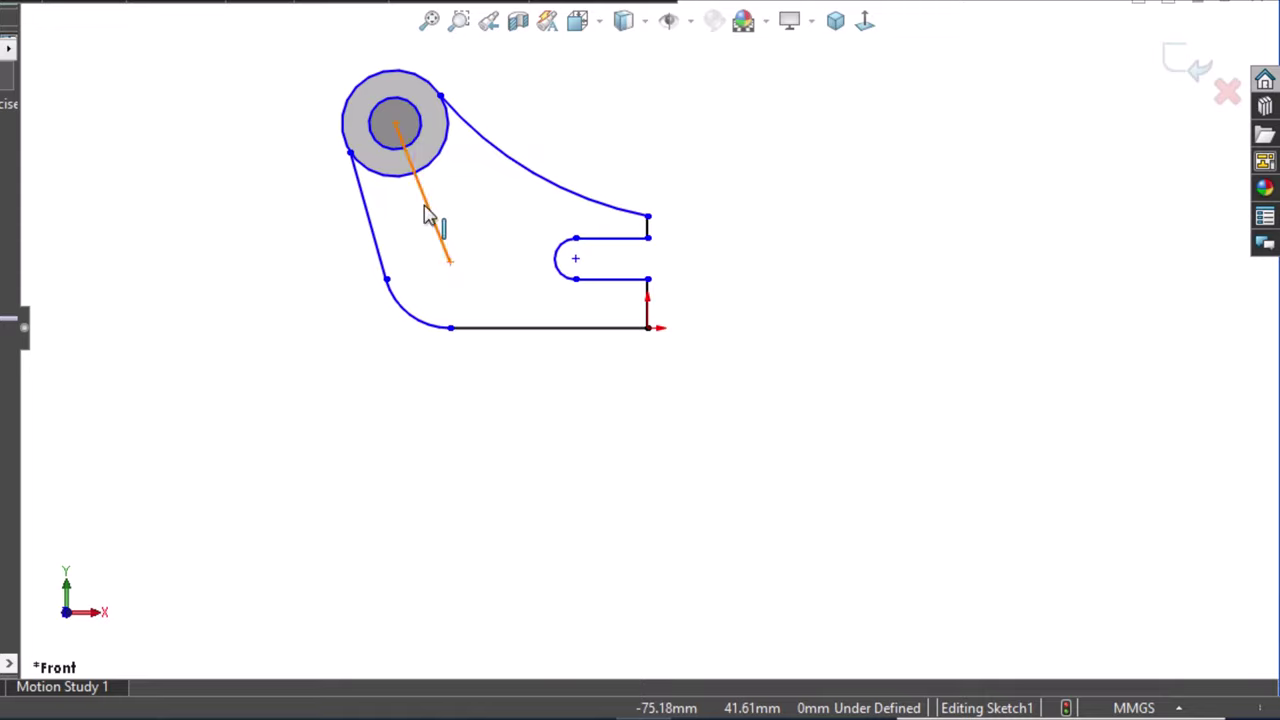
{"action": "left_click", "coordinate": [428, 213]}
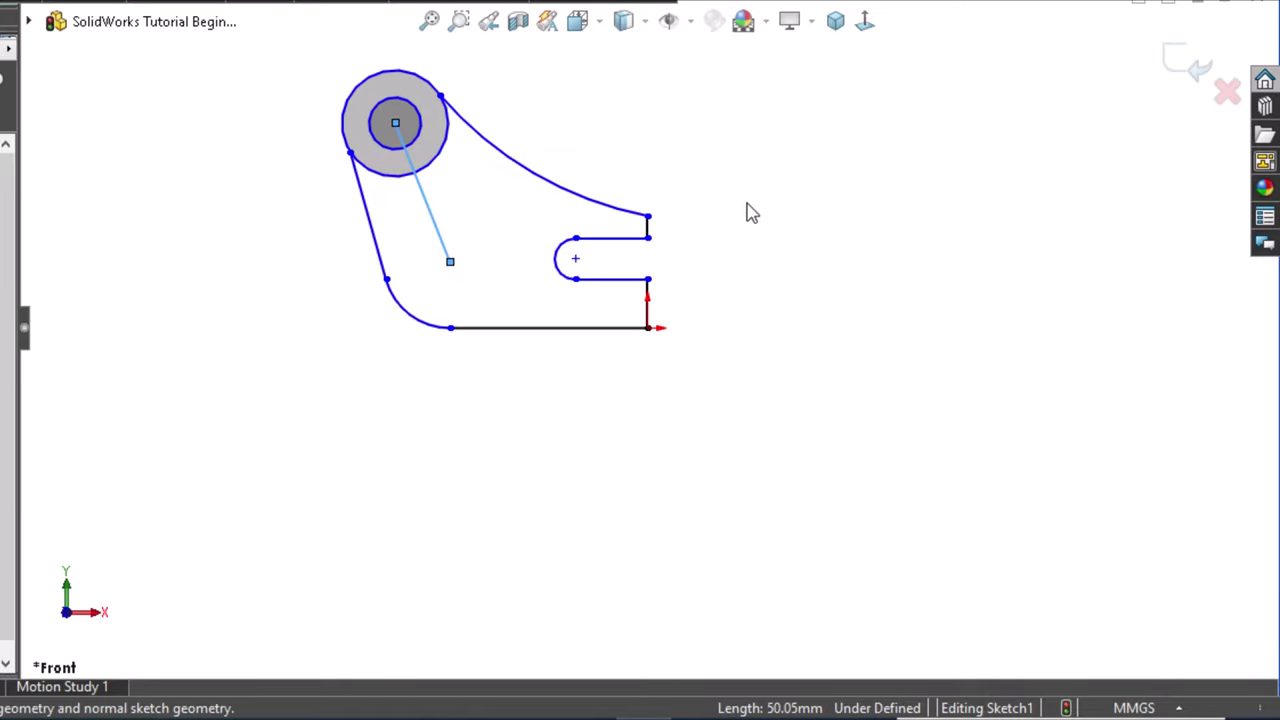
{"action": "left_click", "coordinate": [435, 205]}
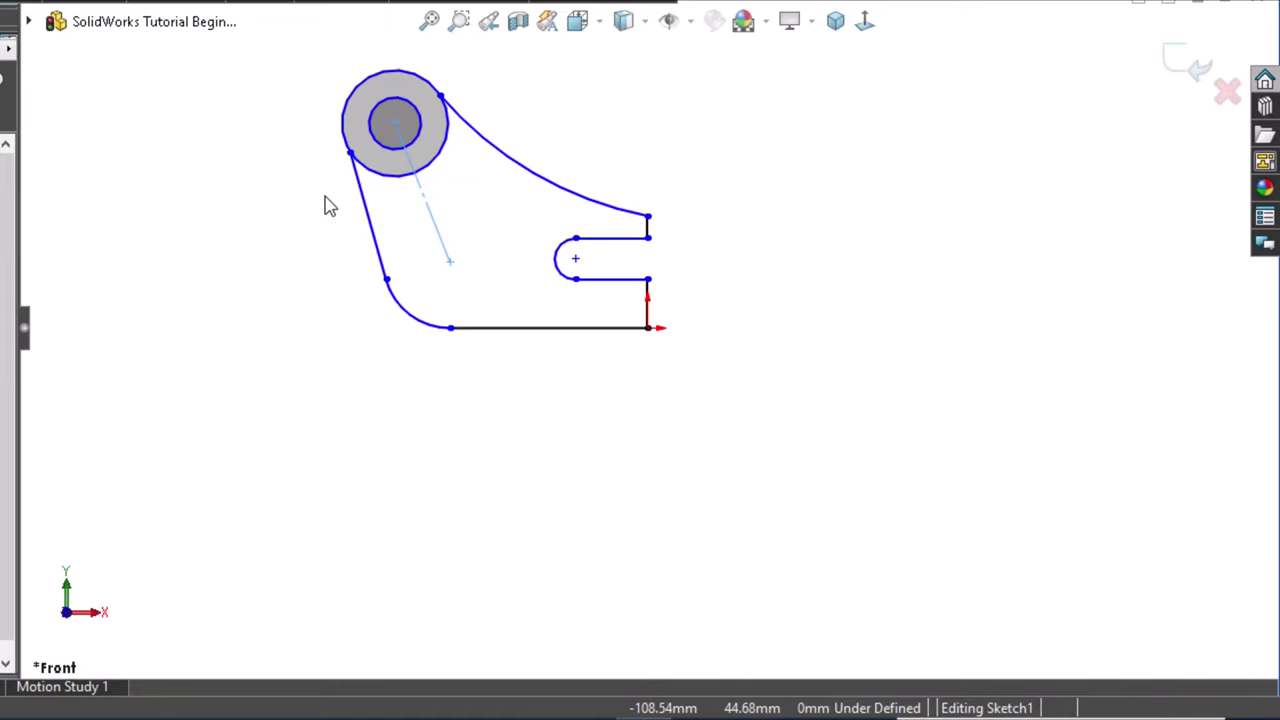
Make the construction line parallel to the slanted left edge and zoom to fit the sketch.
{"action": "left_click_drag", "start_coordinate": [372, 247], "coordinate": [457, 205]}
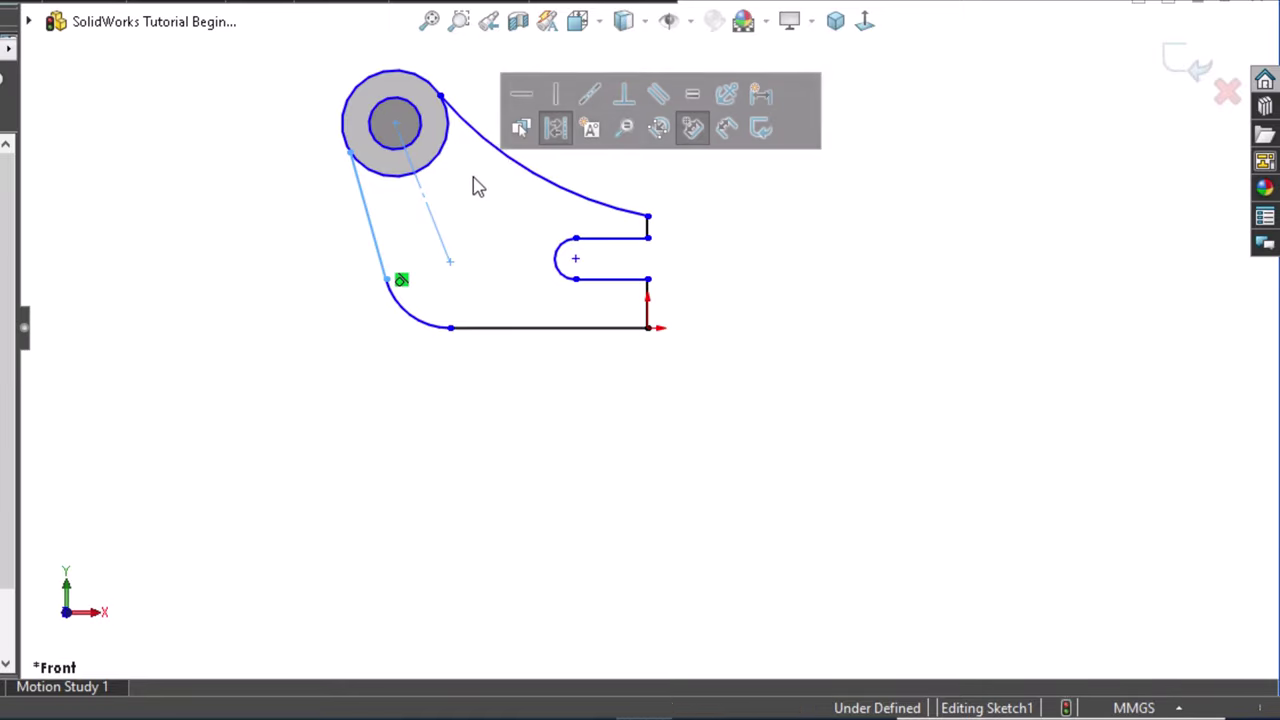
{"action": "left_click", "coordinate": [659, 94]}
{"action": "left_click", "coordinate": [783, 233]}
{"action": "key", "text": "f"}
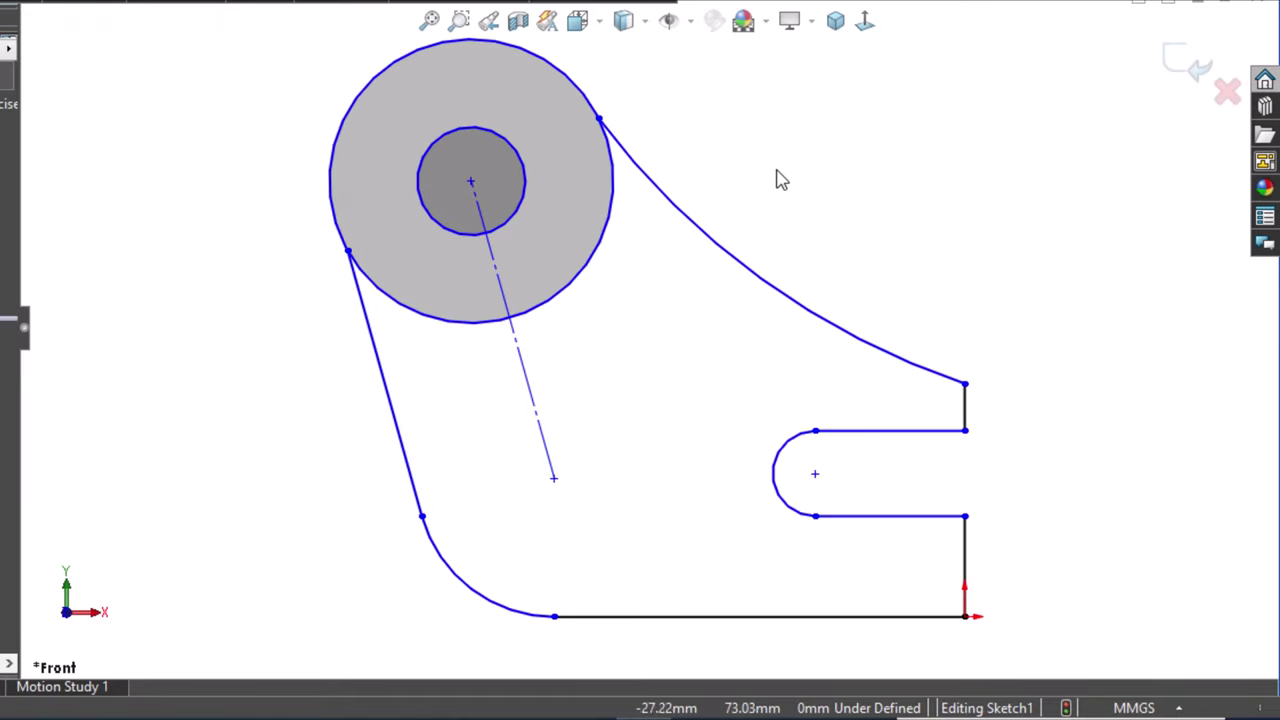
{"action": "scroll", "coordinate": [775, 178], "scroll_direction": "down", "scroll_amount": 2}
{"action": "scroll", "coordinate": [766, 160], "scroll_direction": "up", "scroll_amount": 3}
{"action": "scroll", "coordinate": [946, 494], "scroll_direction": "up", "scroll_amount": 1}
{"action": "scroll", "coordinate": [950, 515], "scroll_direction": "down", "scroll_amount": 1}
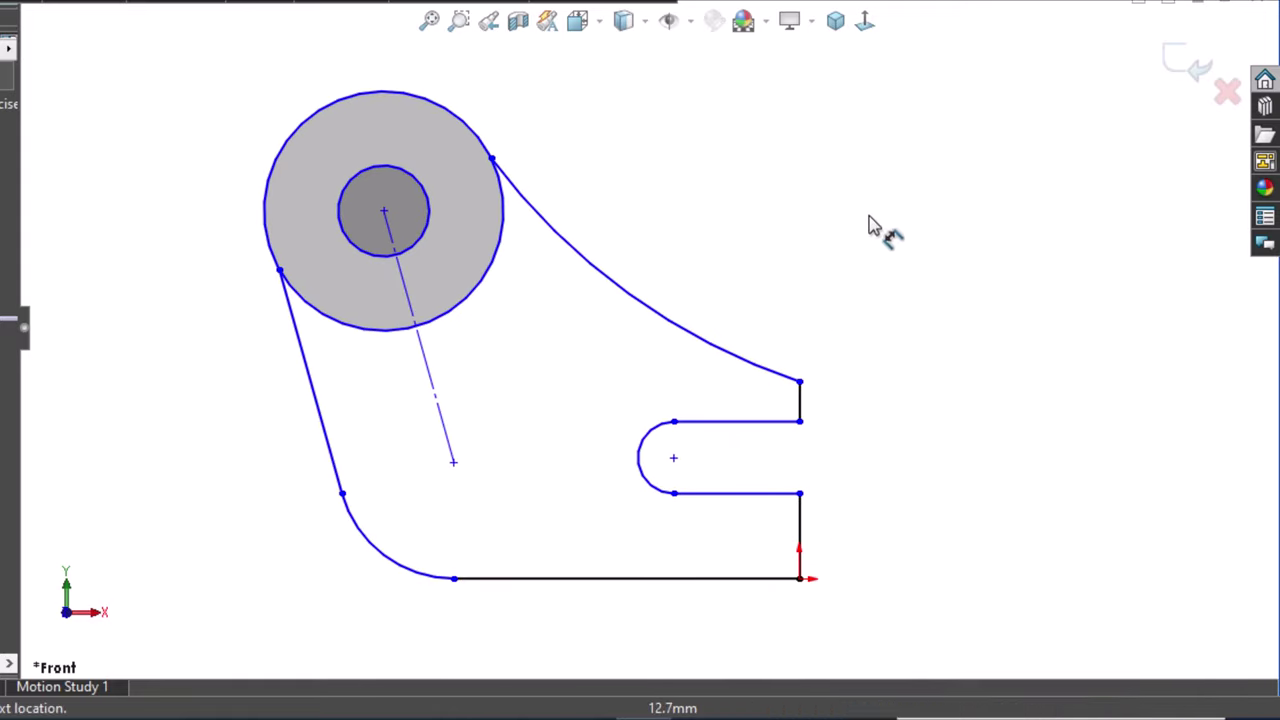
Dimension the inner hole circle to Ø13 mm.
{"action": "left_click", "coordinate": [428, 200]}
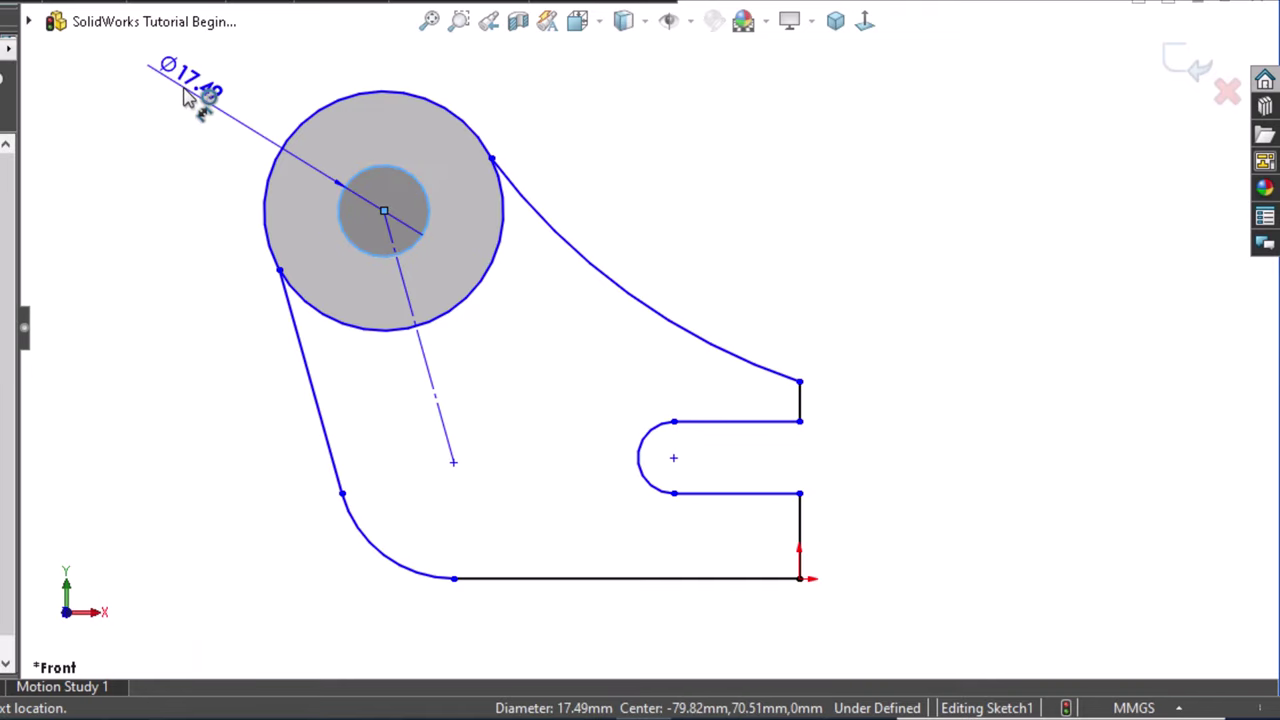
{"action": "left_click", "coordinate": [185, 93]}
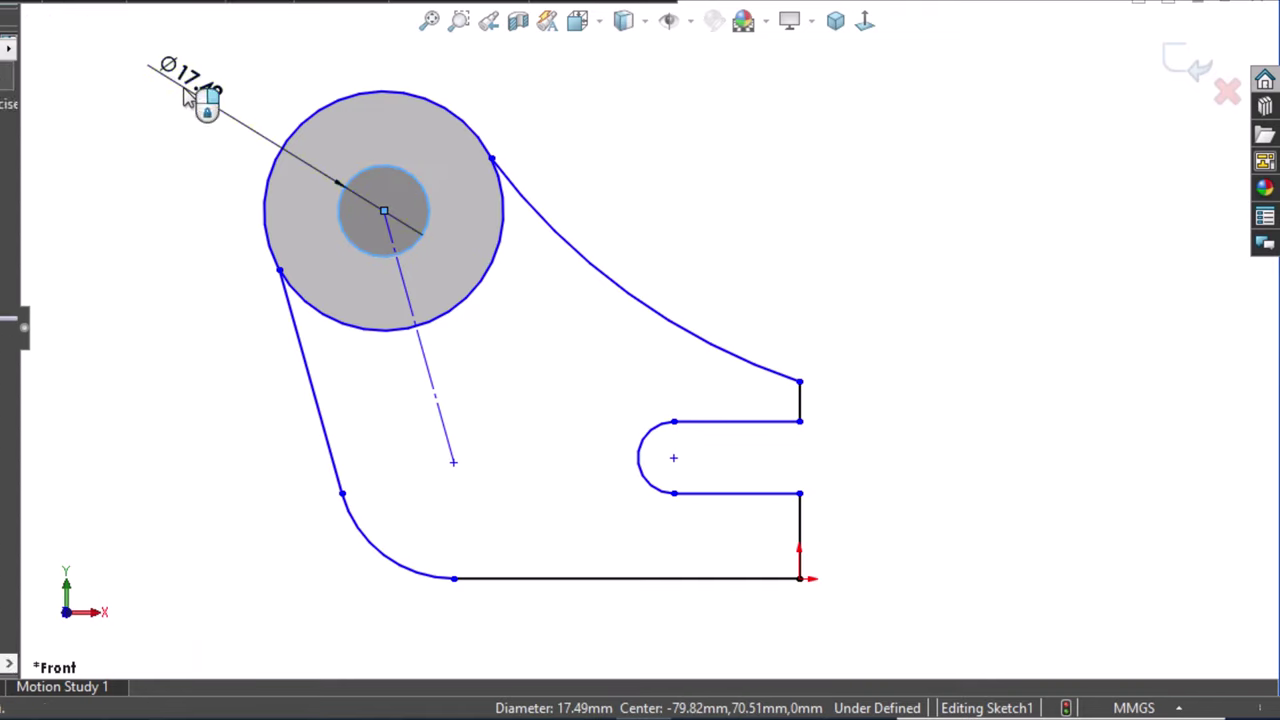
{"action": "type", "text": "13"}
{"action": "key", "text": "Return"}
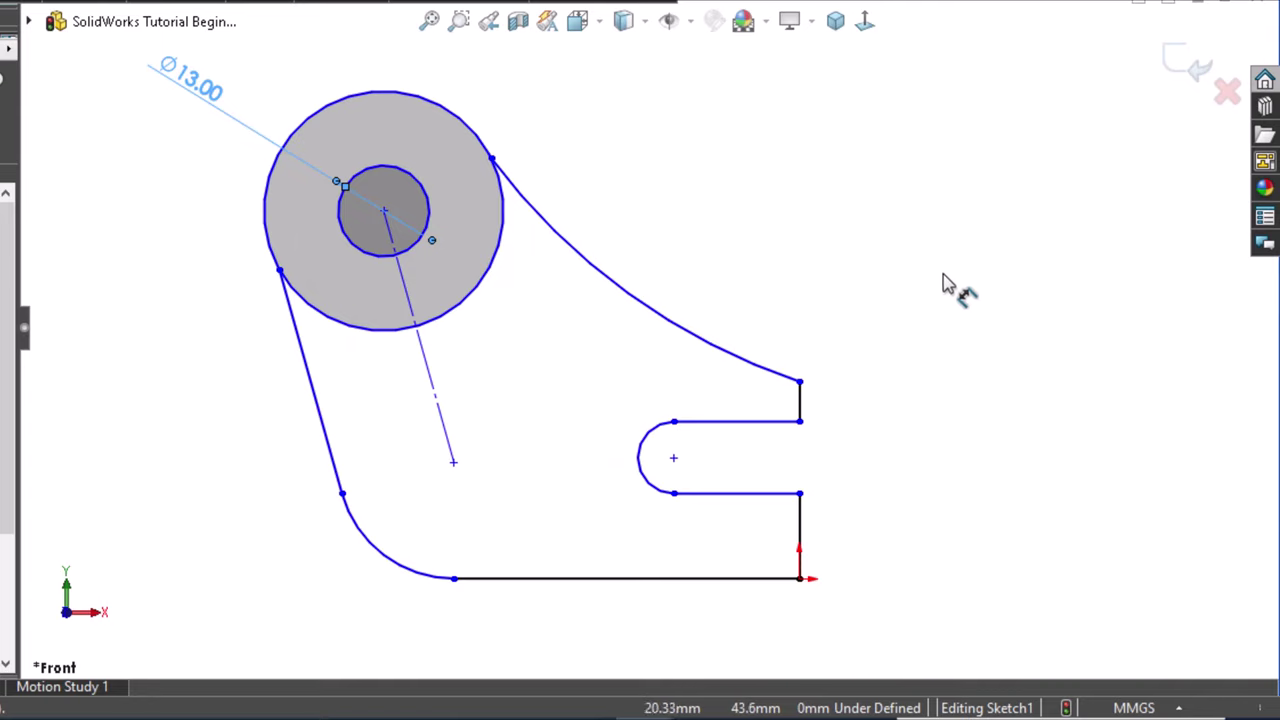
Draw a horizontal construction line from the slot's arc centre to the slanted centerline's end.
{"action": "right_click_drag", "start_coordinate": [940, 280], "coordinate": [860, 289]}
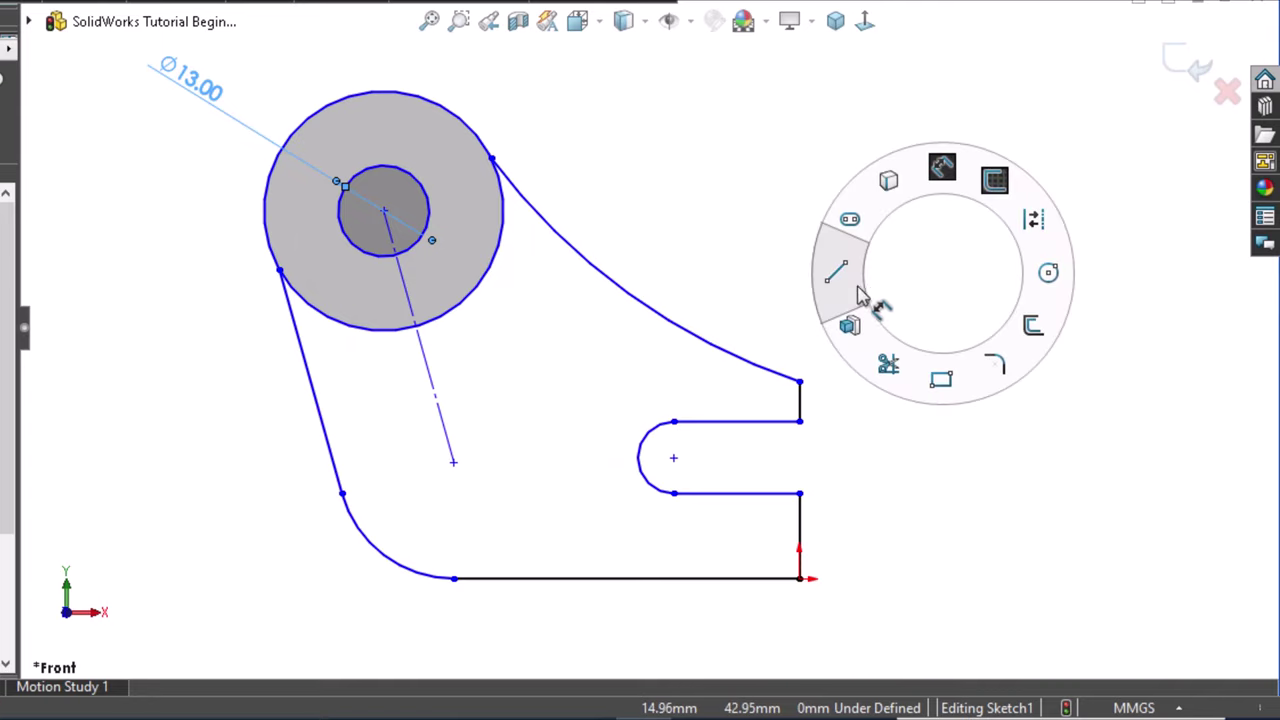
{"action": "left_click", "coordinate": [673, 459]}
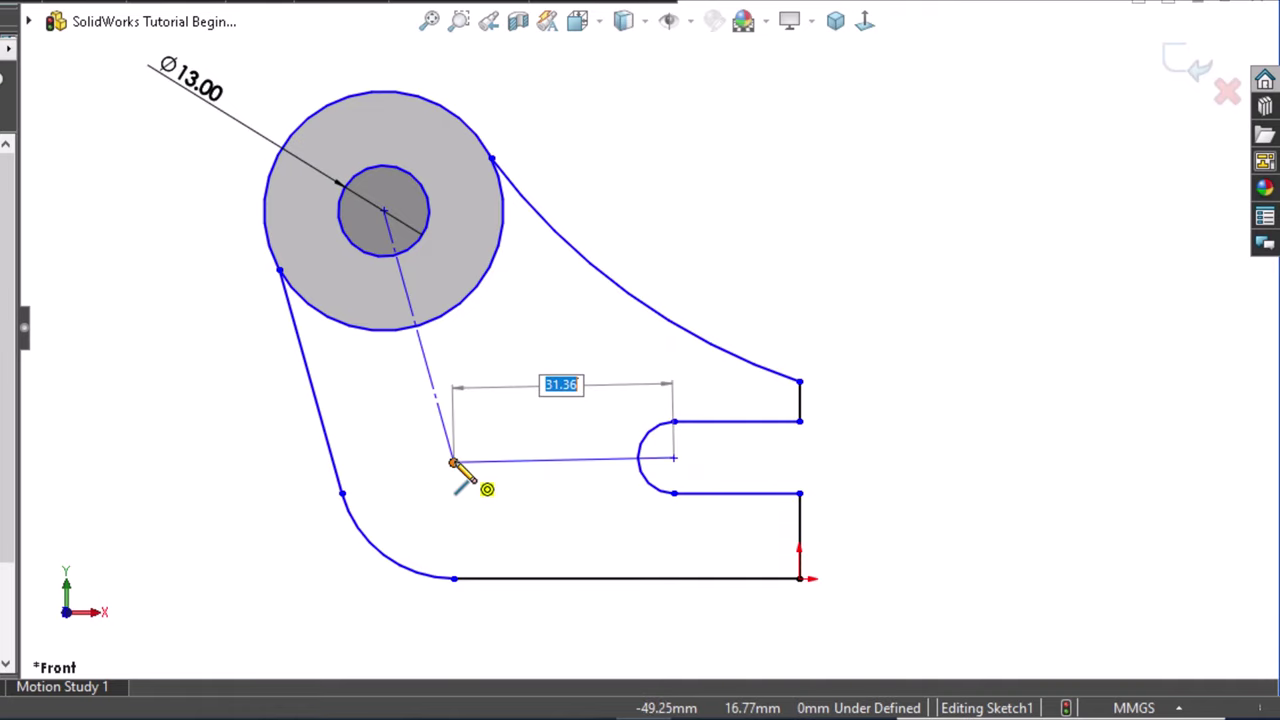
{"action": "left_click", "coordinate": [455, 462]}
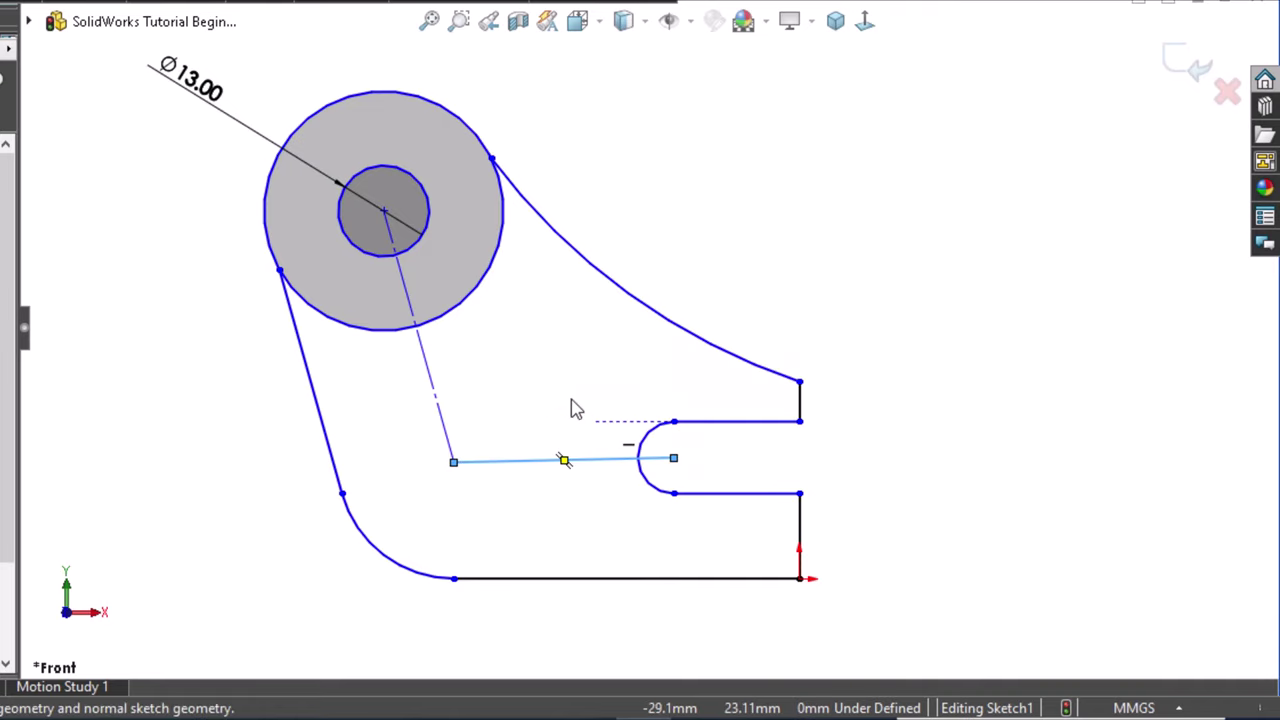
{"action": "left_click", "coordinate": [645, 386]}
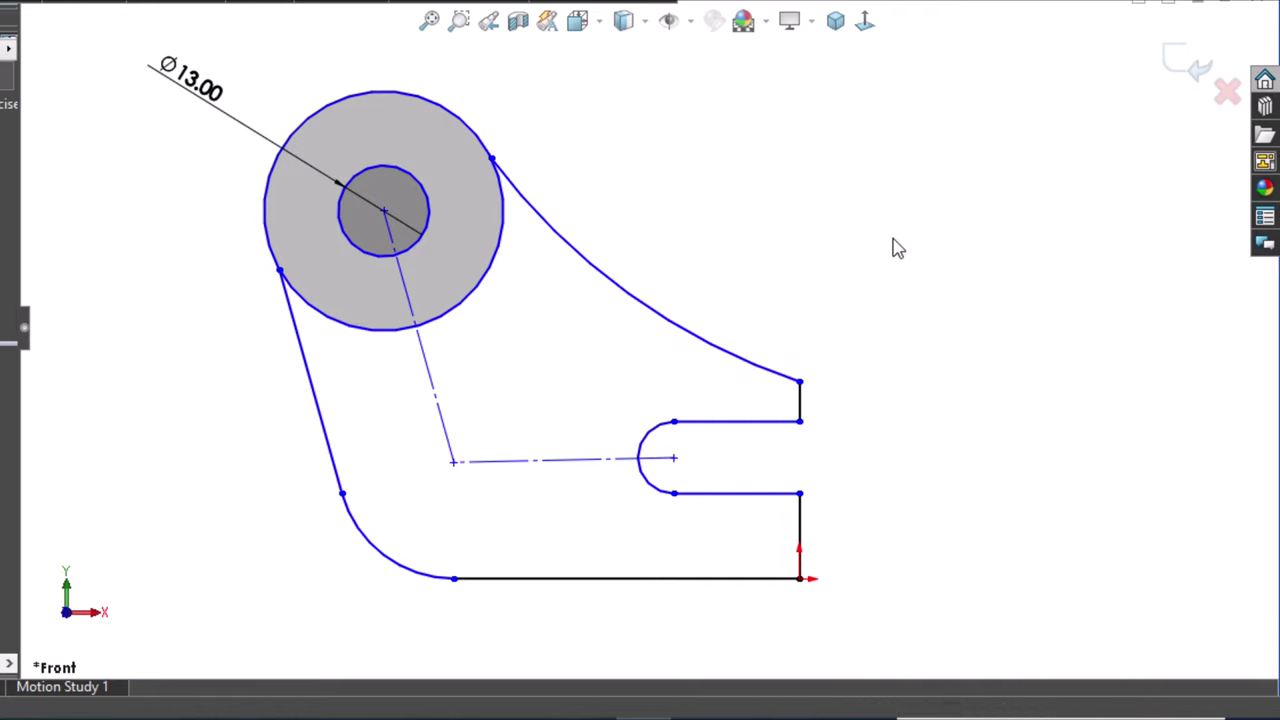
{"action": "left_click", "coordinate": [594, 459]}
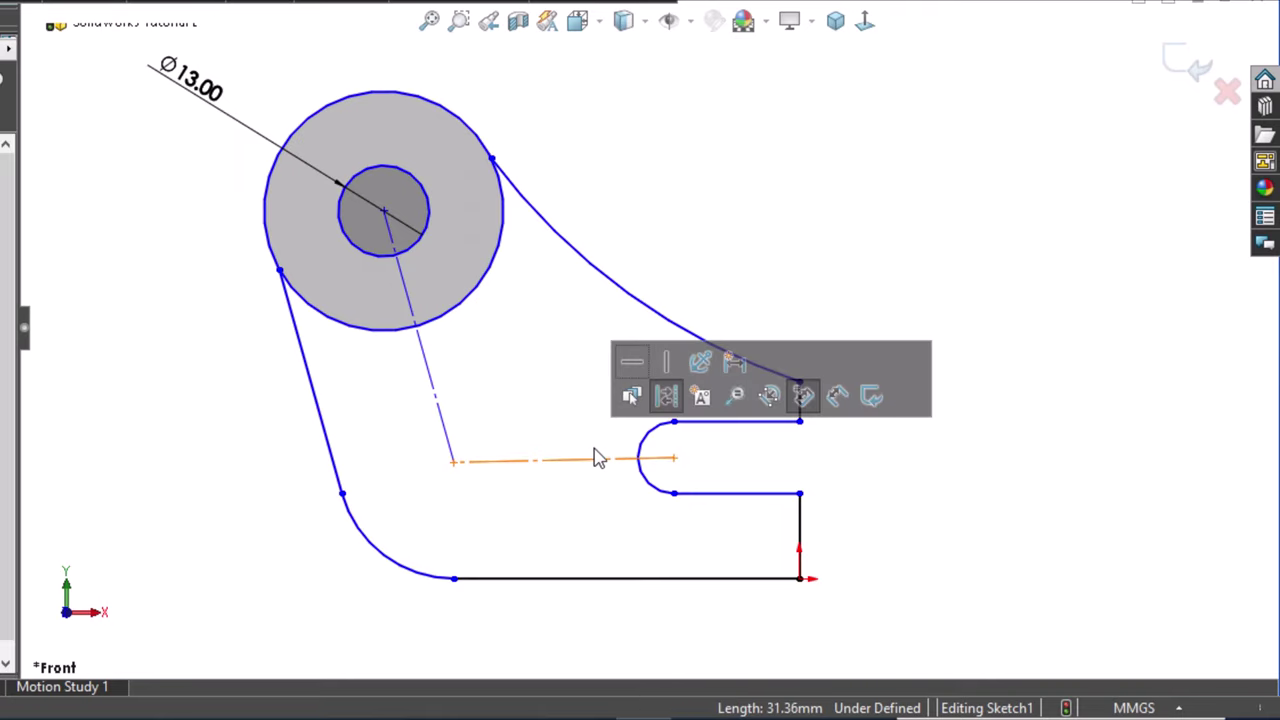
{"action": "left_click", "coordinate": [669, 397]}
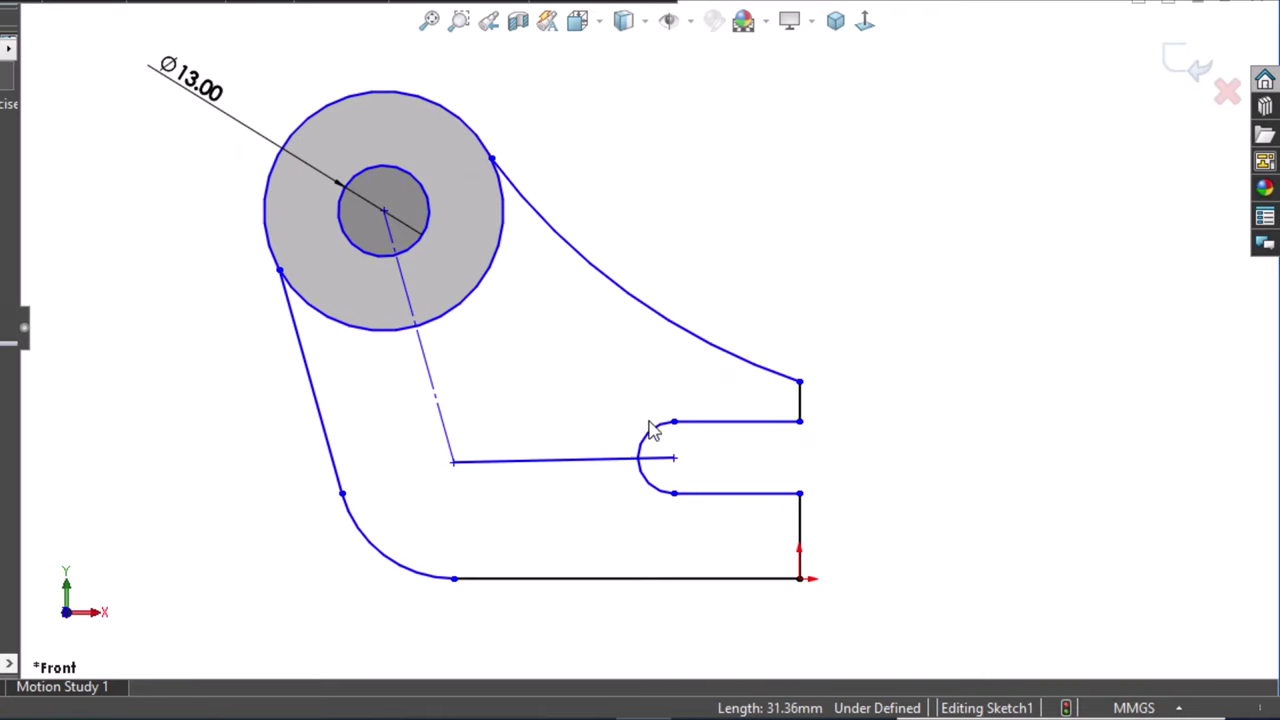
{"action": "left_click", "coordinate": [580, 460]}
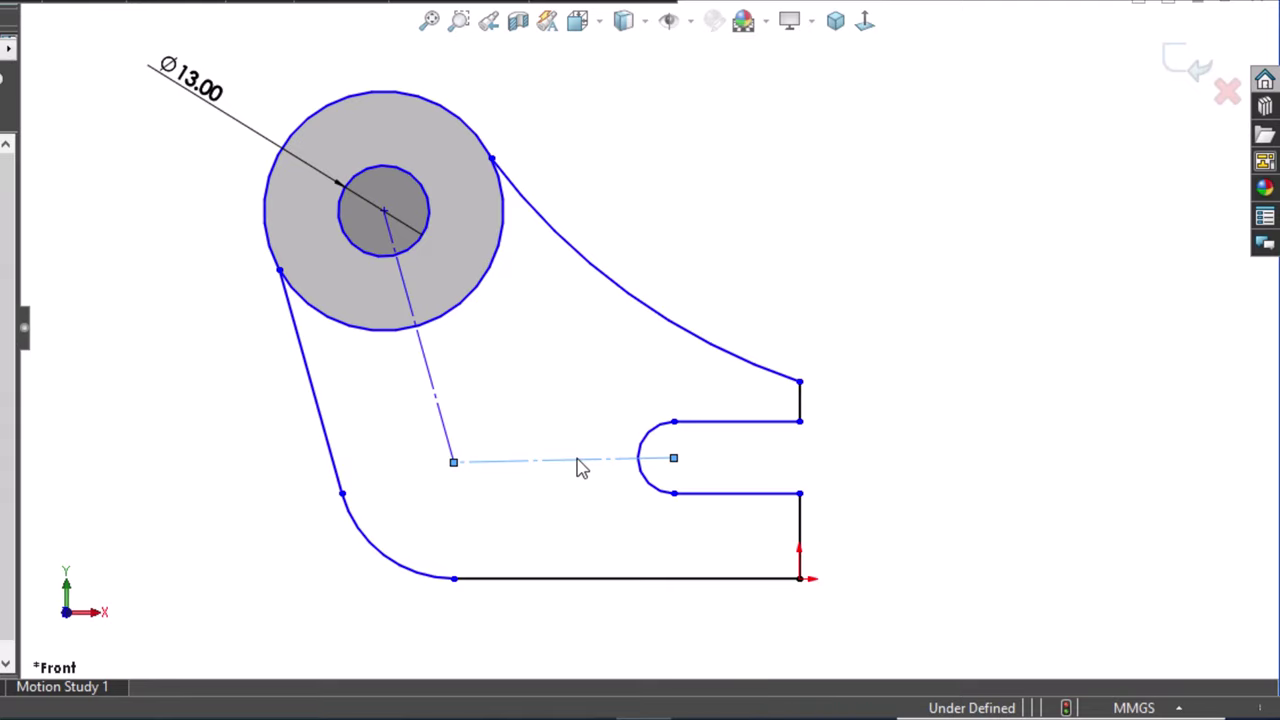
{"action": "left_click", "coordinate": [675, 388]}
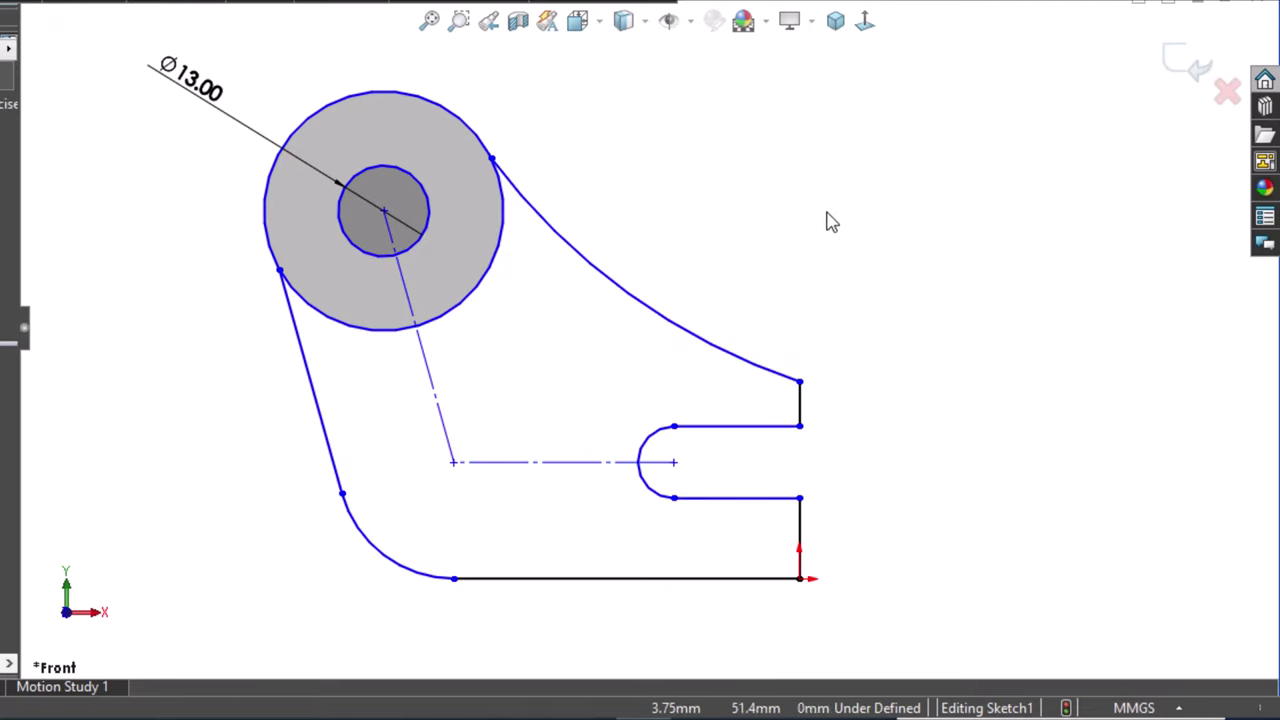
Dimension the horizontal offset to 60 mm and the slanted centerline to 55 mm.
{"action": "right_click_drag", "start_coordinate": [829, 222], "coordinate": [829, 118]}
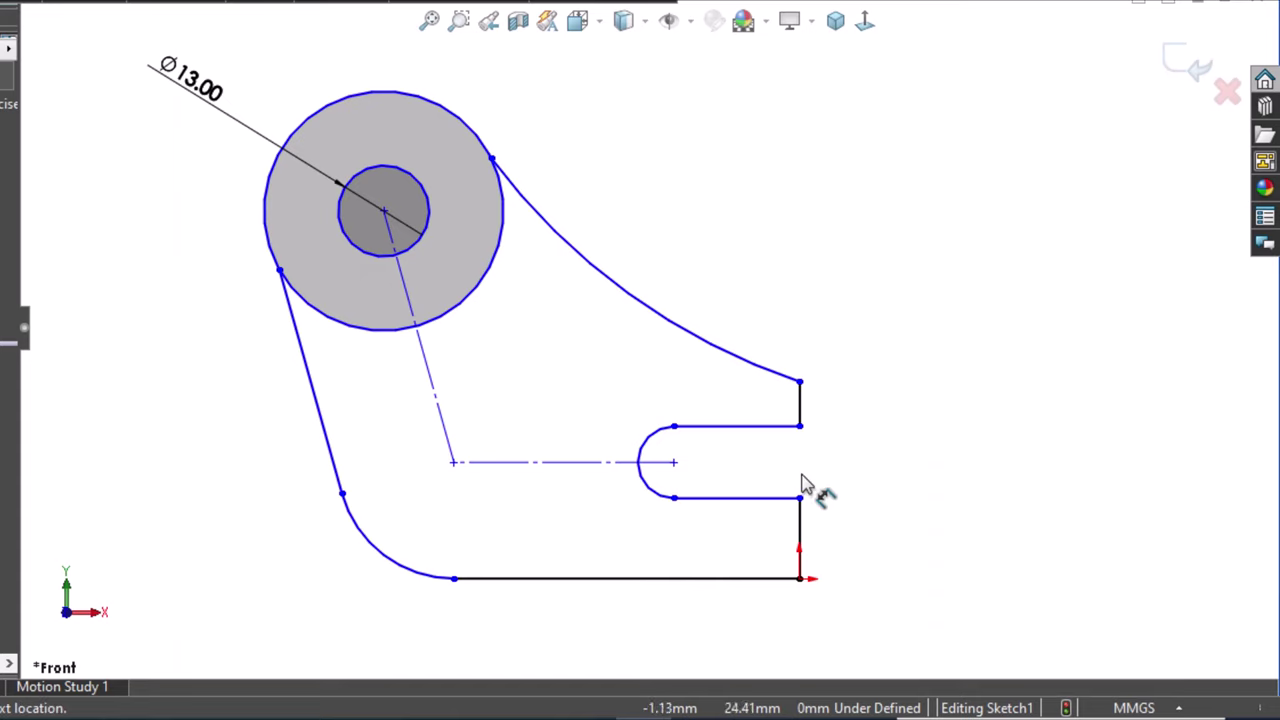
{"action": "left_click", "coordinate": [455, 463]}
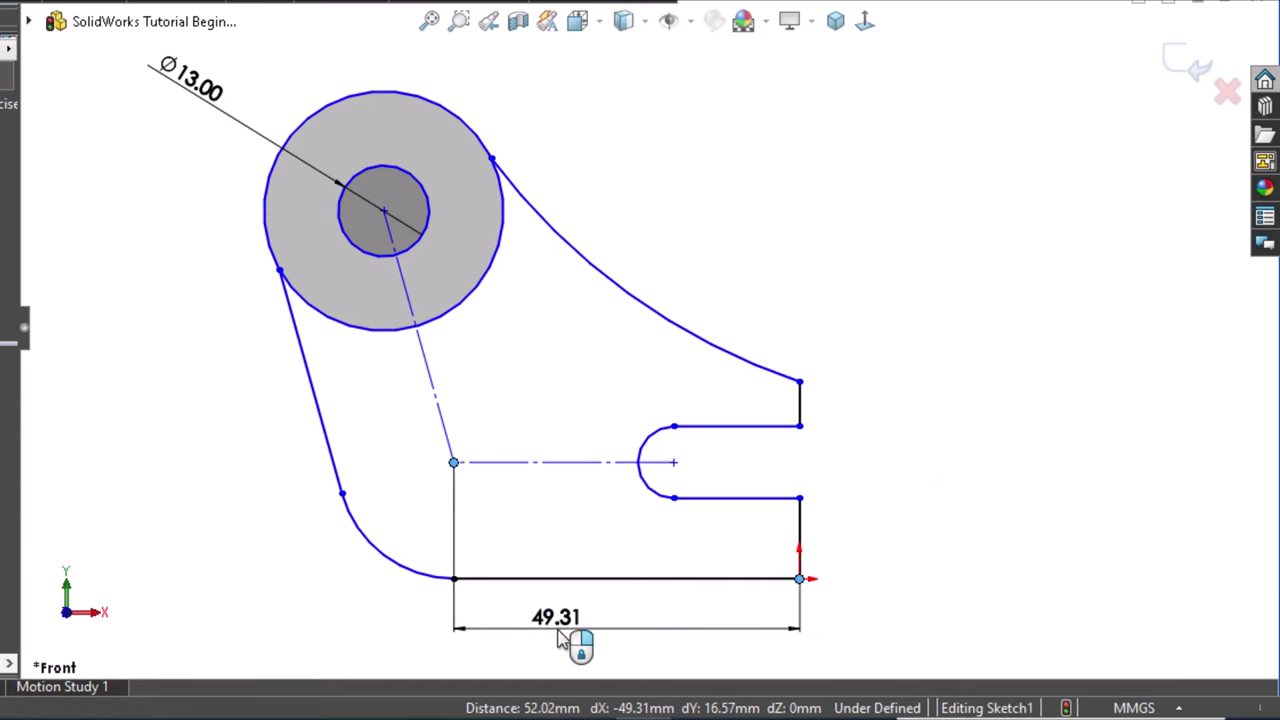
{"action": "left_click", "coordinate": [558, 640]}
{"action": "type", "text": "50"}
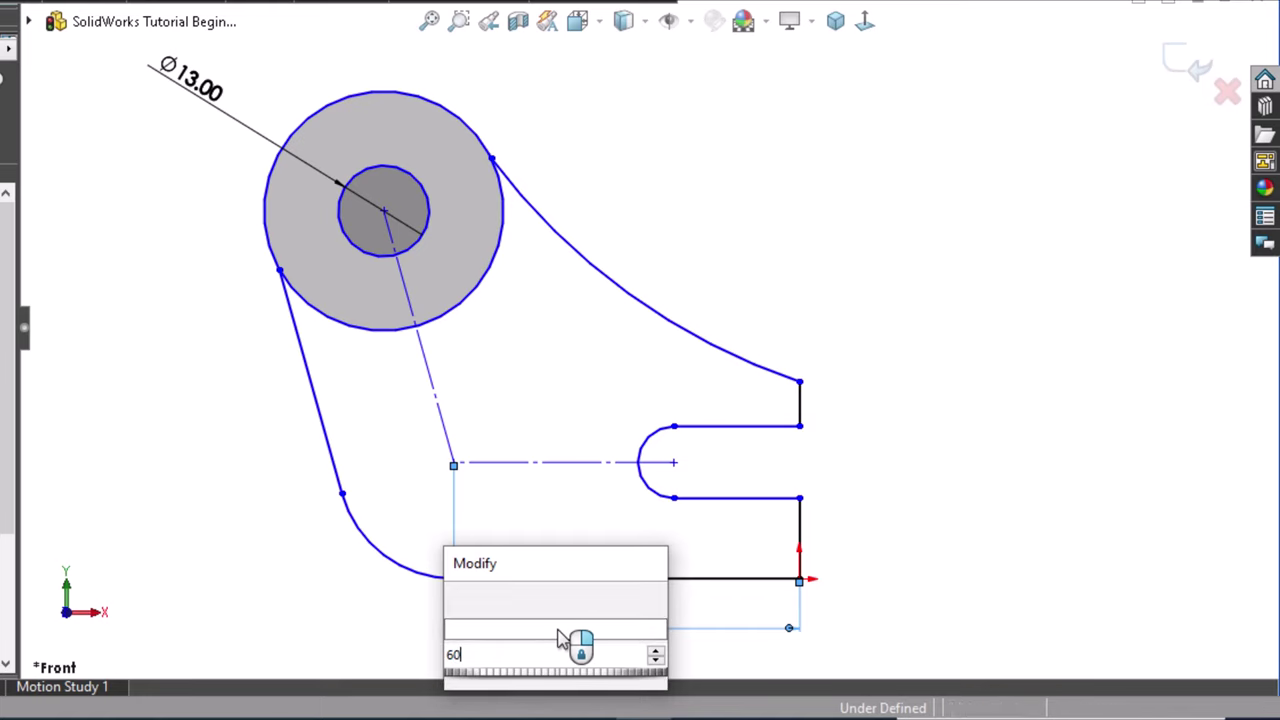
{"action": "key", "text": "Return"}
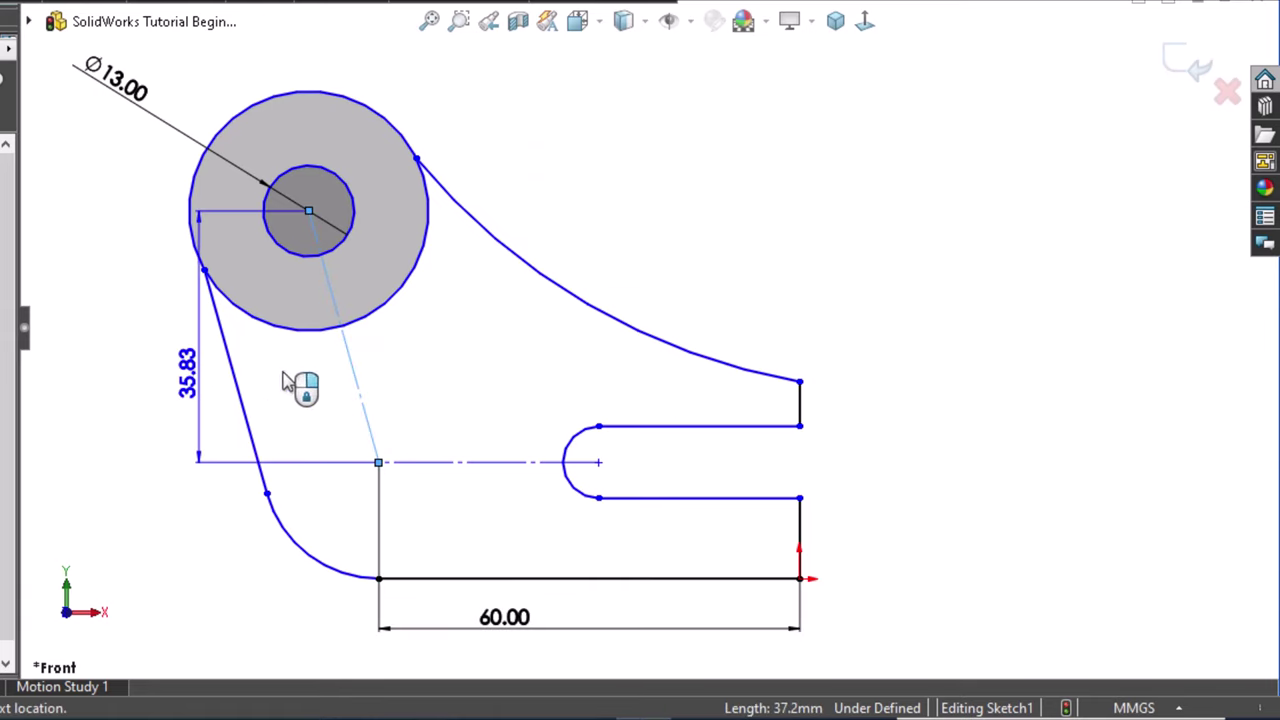
{"action": "left_click", "coordinate": [350, 380]}
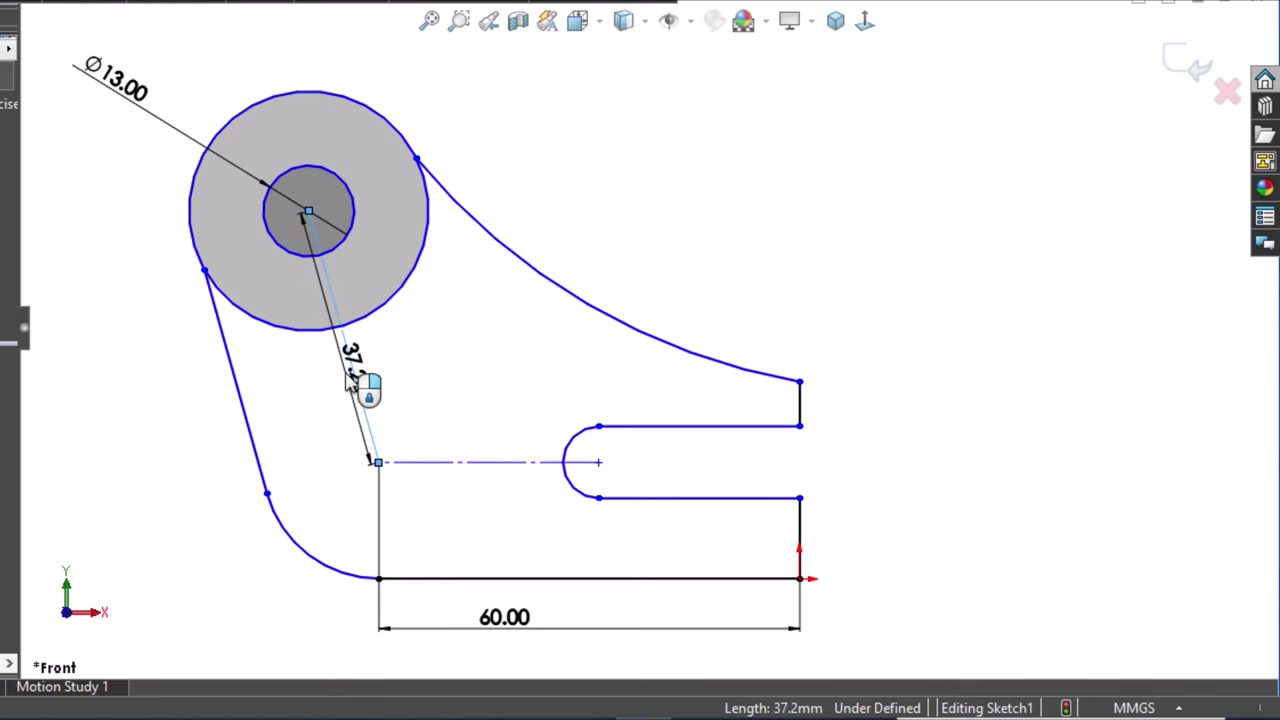
{"action": "type", "text": "37"}
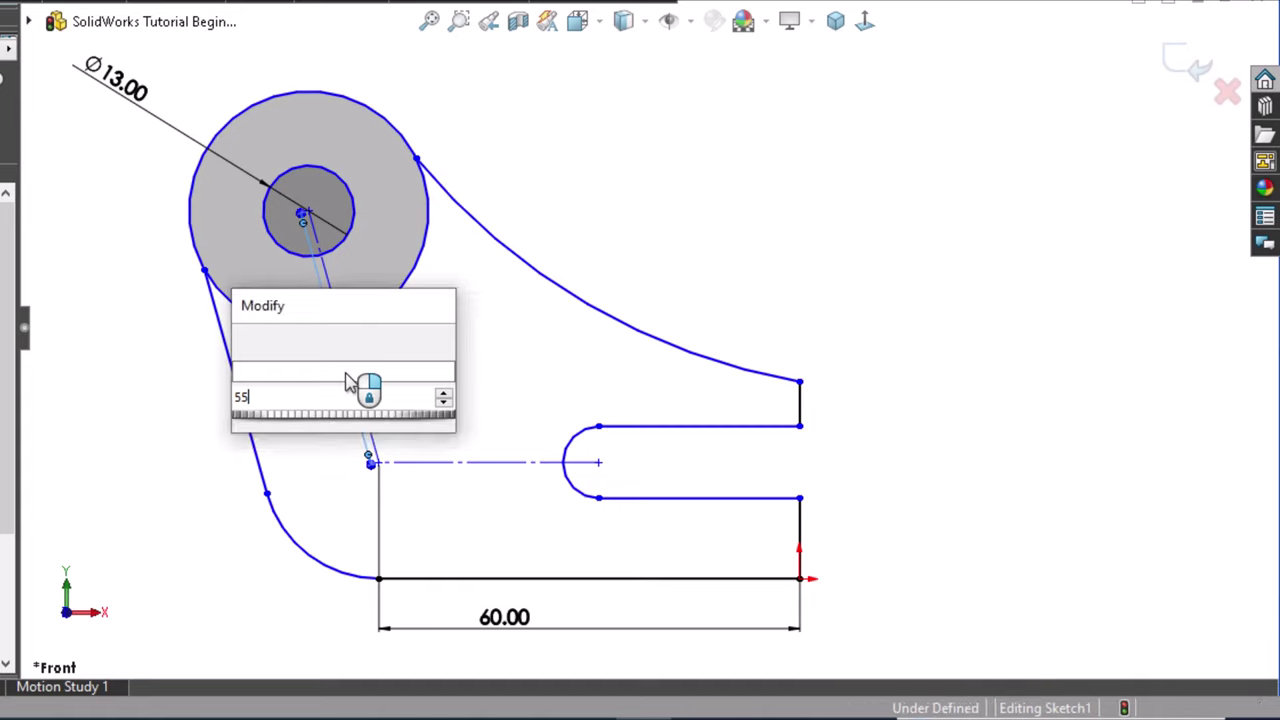
{"action": "key", "text": "Return"}
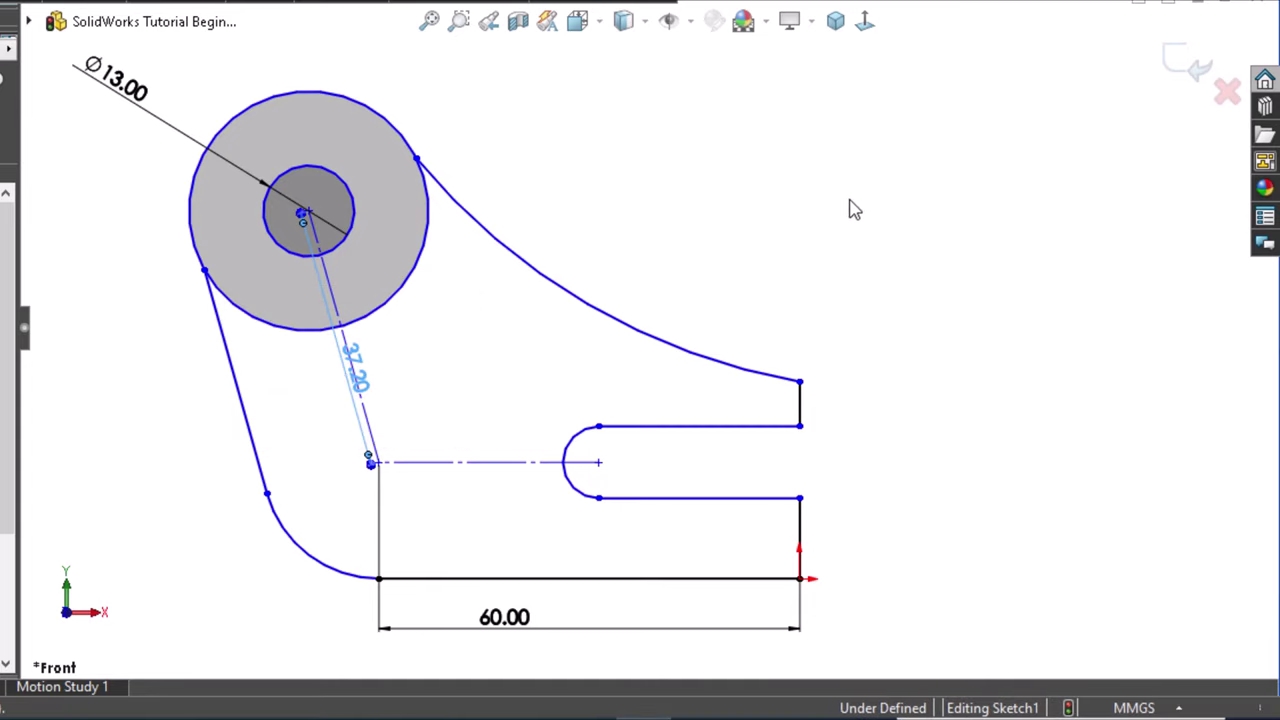
Dimension the right side's vertical height to 40 mm.
{"action": "scroll", "coordinate": [870, 287], "scroll_direction": "down", "scroll_amount": 1}
{"action": "scroll", "coordinate": [870, 287], "scroll_direction": "up", "scroll_amount": 2}
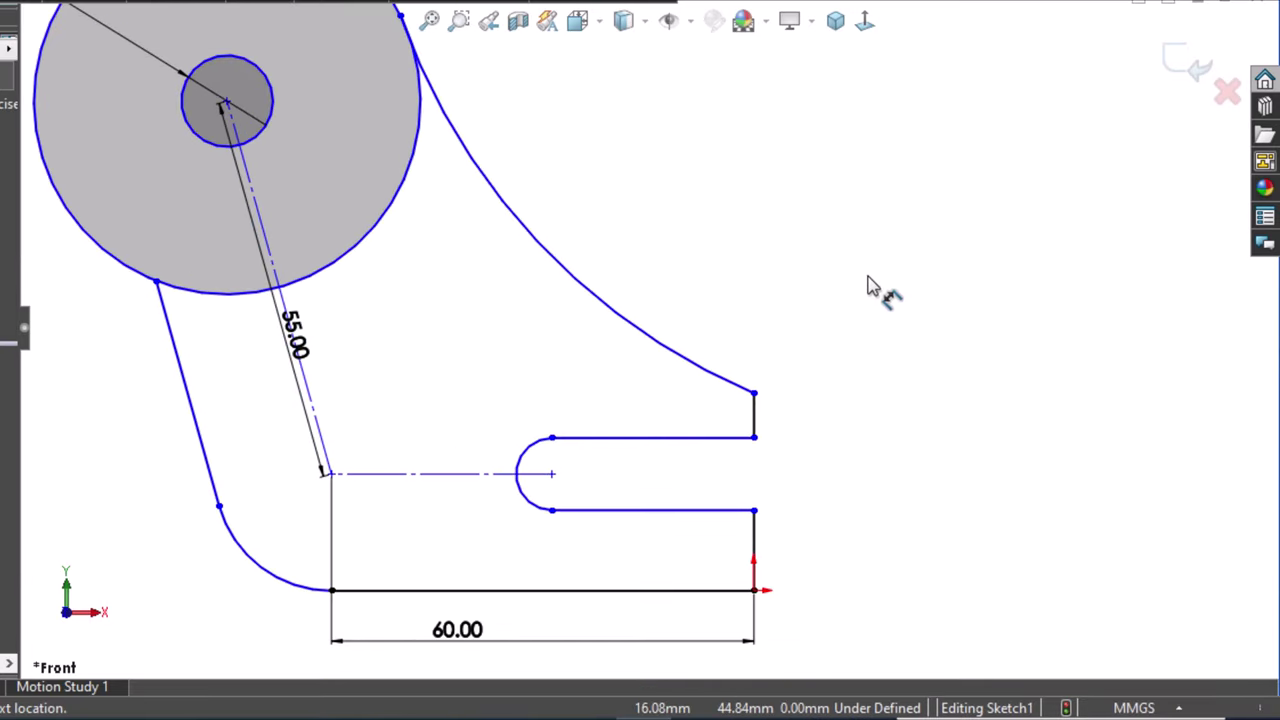
{"action": "scroll", "coordinate": [634, 294], "scroll_direction": "up", "scroll_amount": 2}
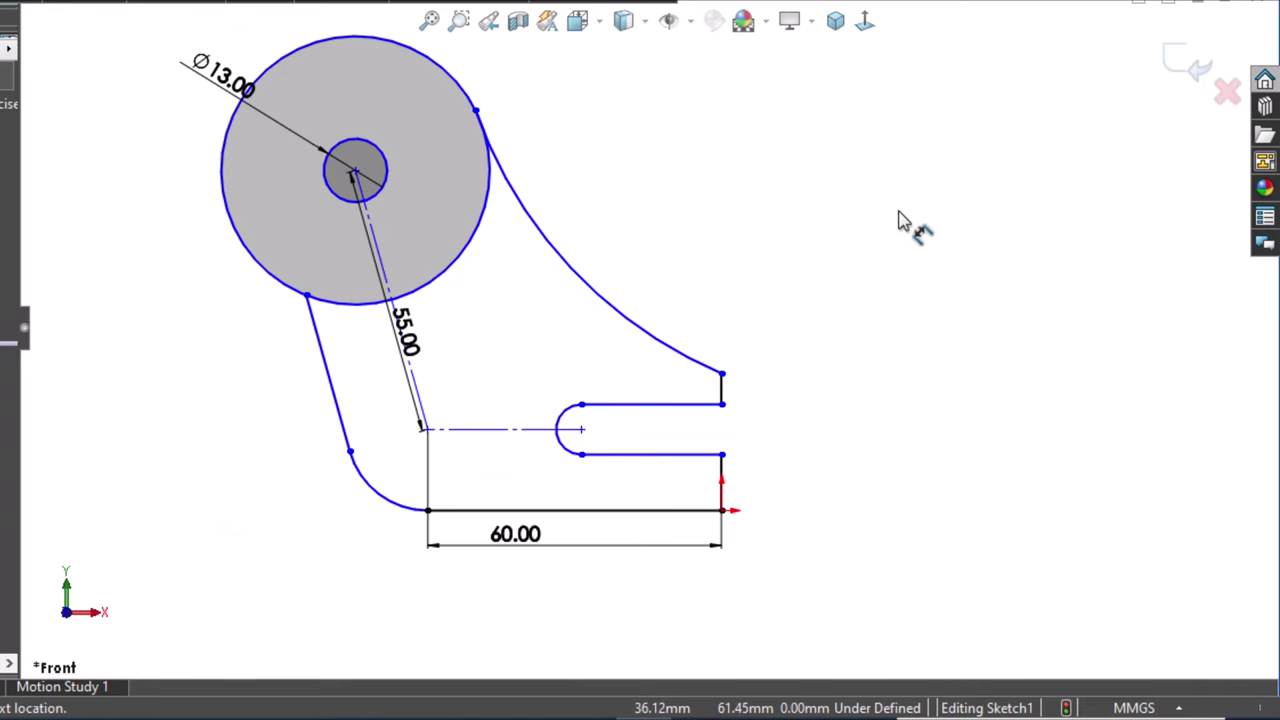
{"action": "left_click", "coordinate": [722, 510]}
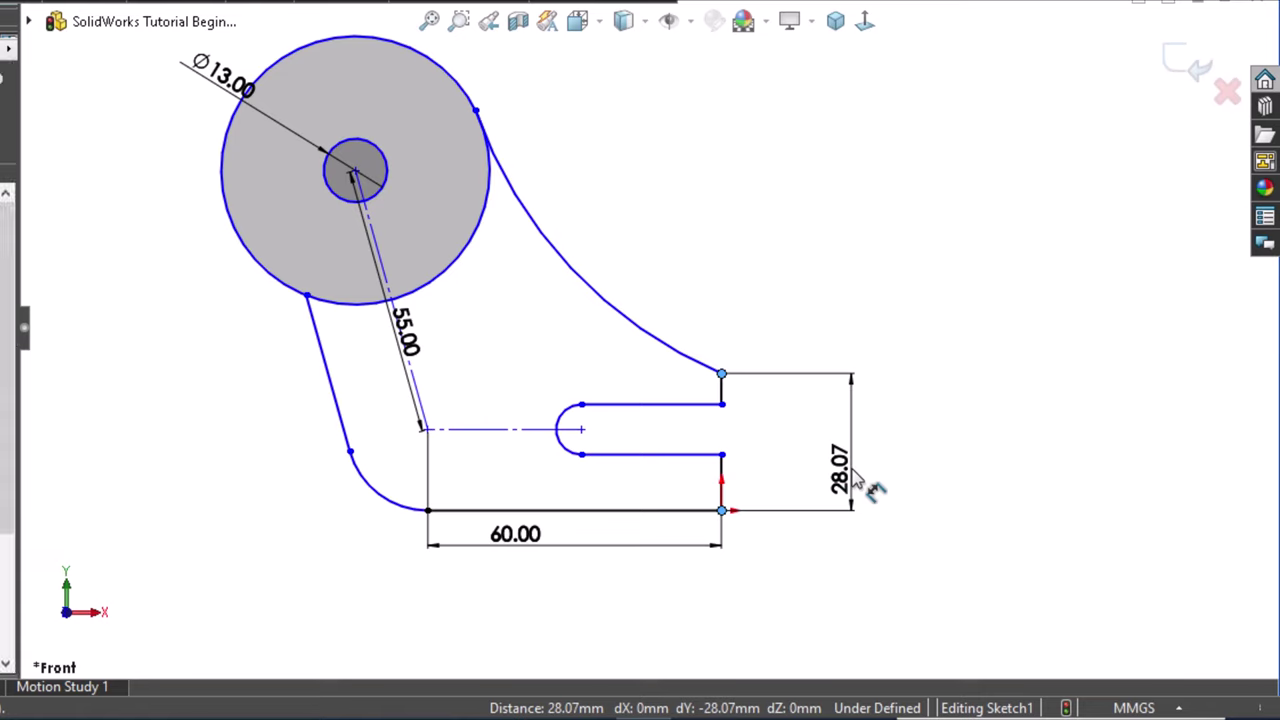
{"action": "left_click", "coordinate": [855, 480]}
{"action": "type", "text": "40"}
{"action": "key", "text": "Escape"}
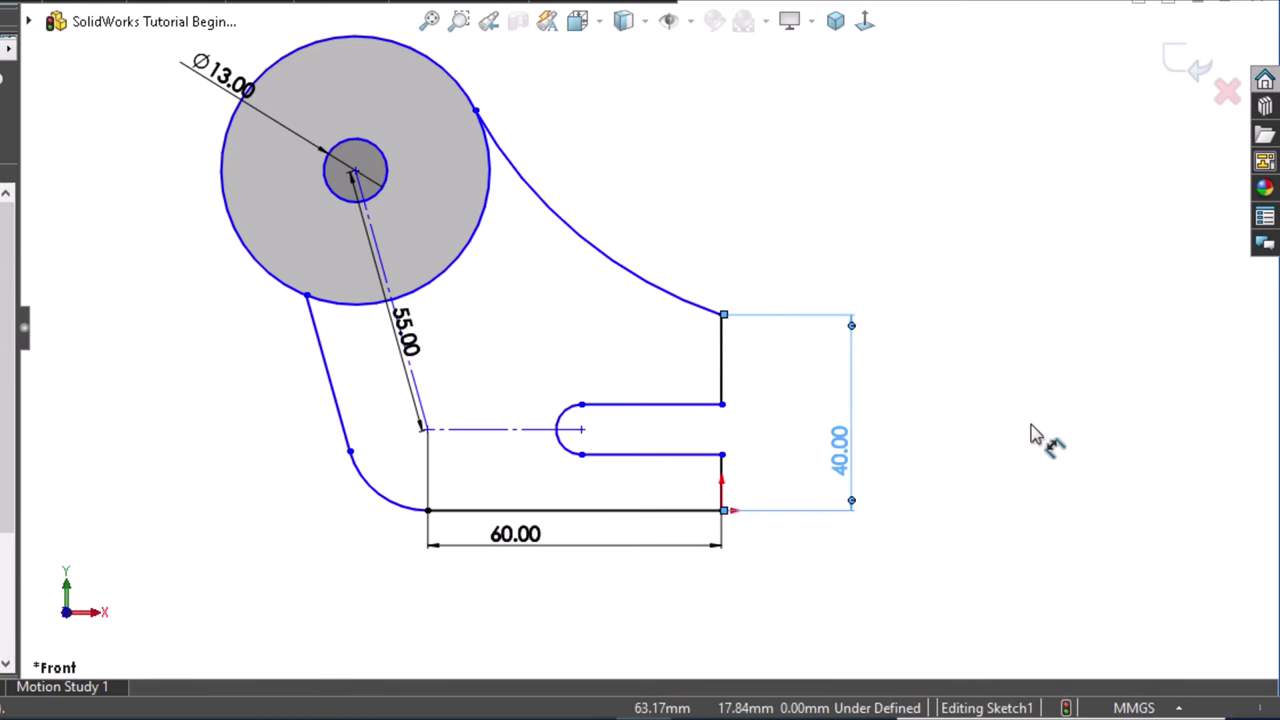
Dimension the horizontal distance from the origin to the slot's arc centre at 25 mm.
{"action": "left_click", "coordinate": [722, 511]}
{"action": "left_click", "coordinate": [581, 431]}
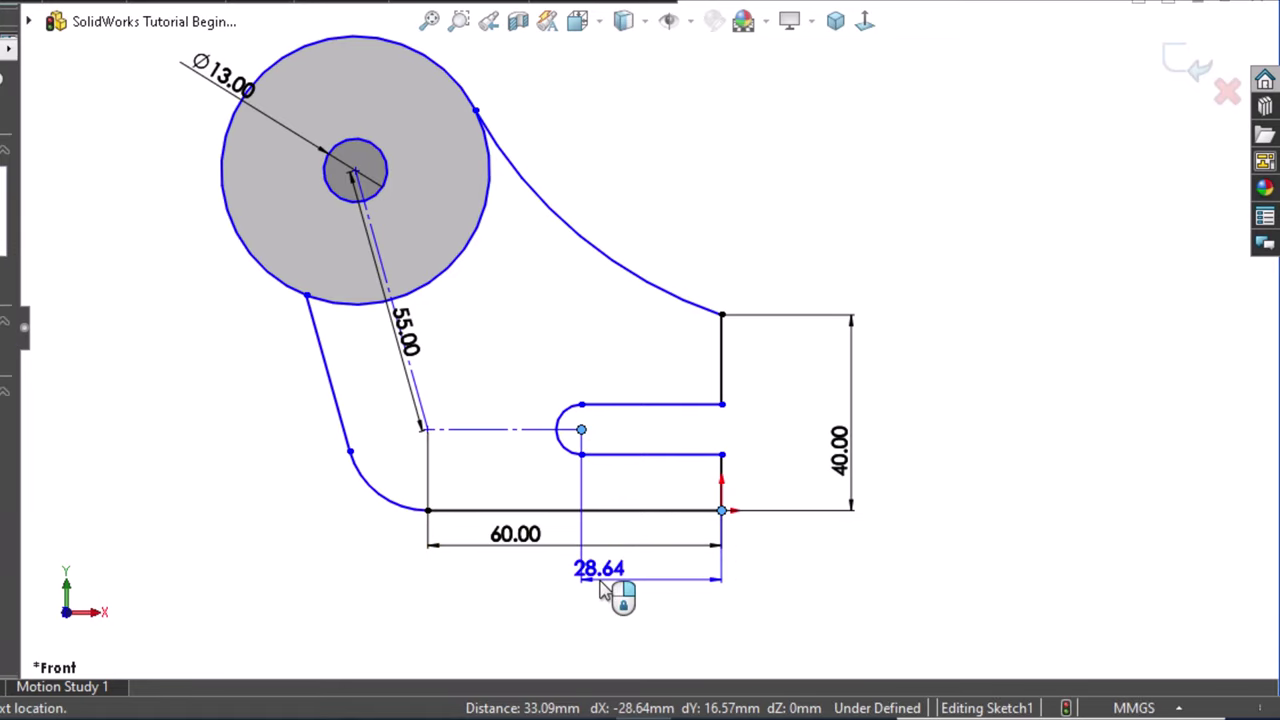
{"action": "left_click", "coordinate": [602, 590]}
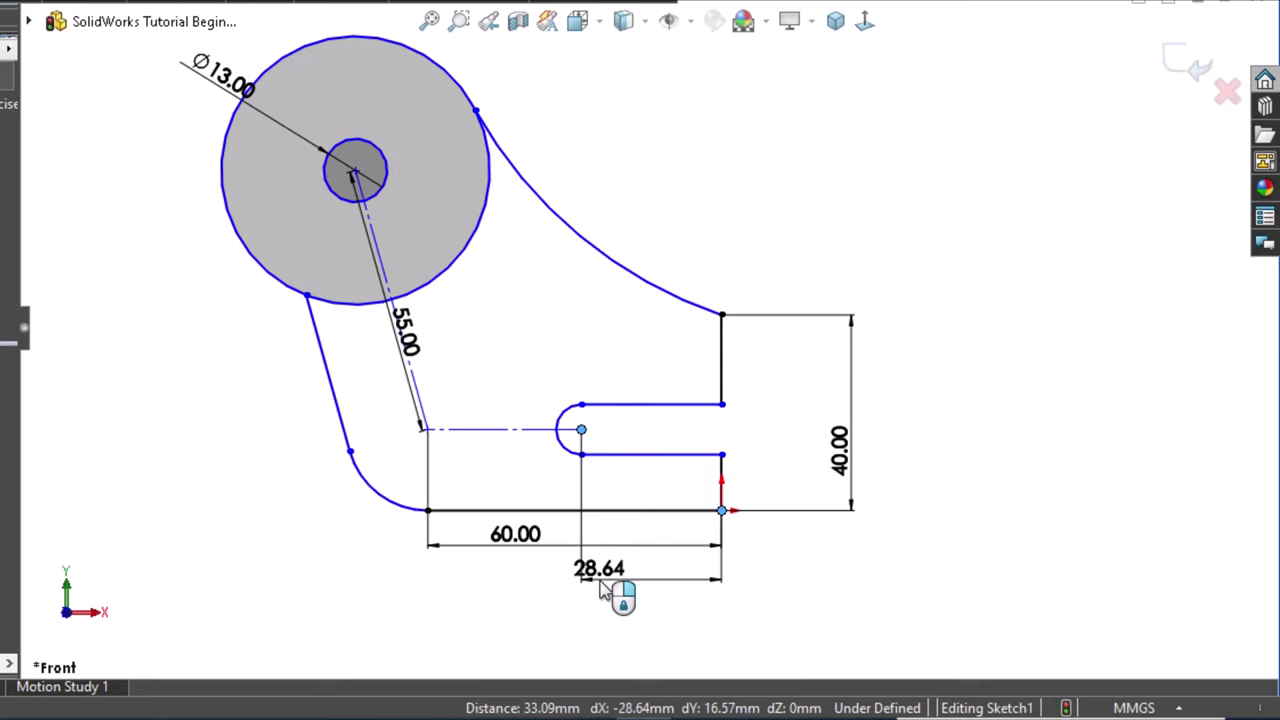
{"action": "type", "text": "25"}
{"action": "key", "text": "Return"}
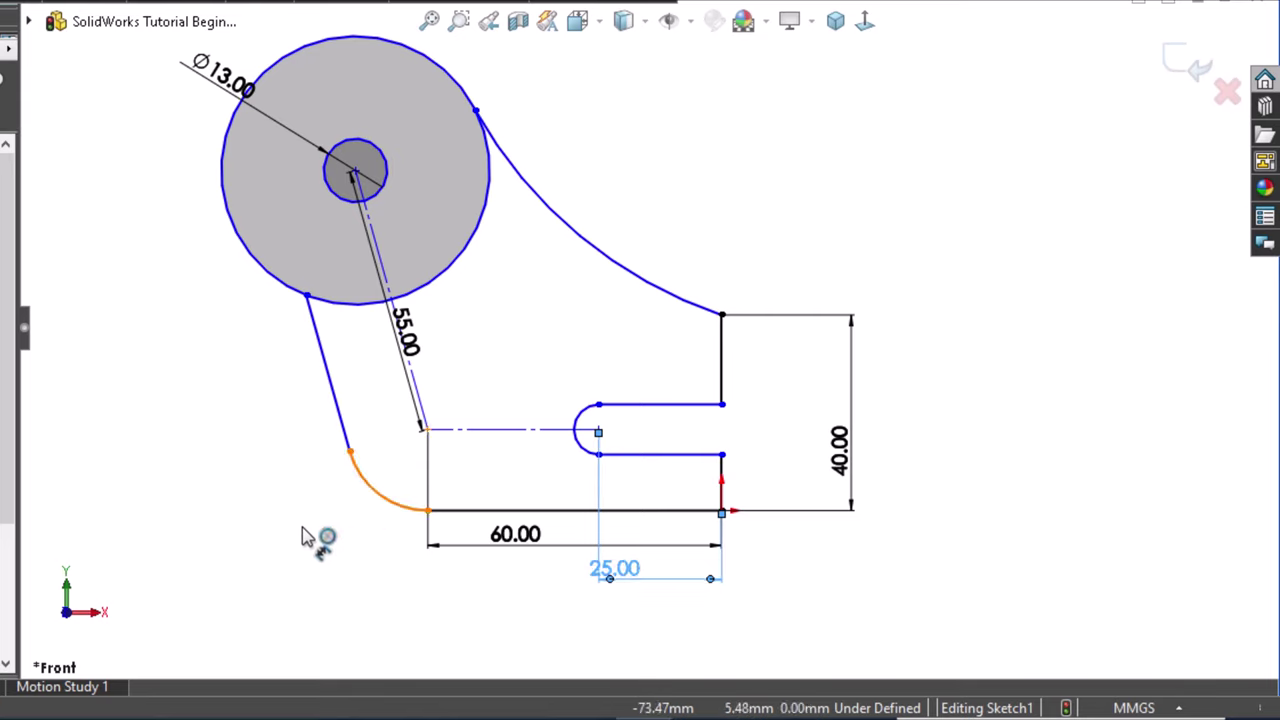
Give the lower-left arc a 25 mm radius.
{"action": "left_click", "coordinate": [372, 488]}
{"action": "left_click", "coordinate": [311, 547]}
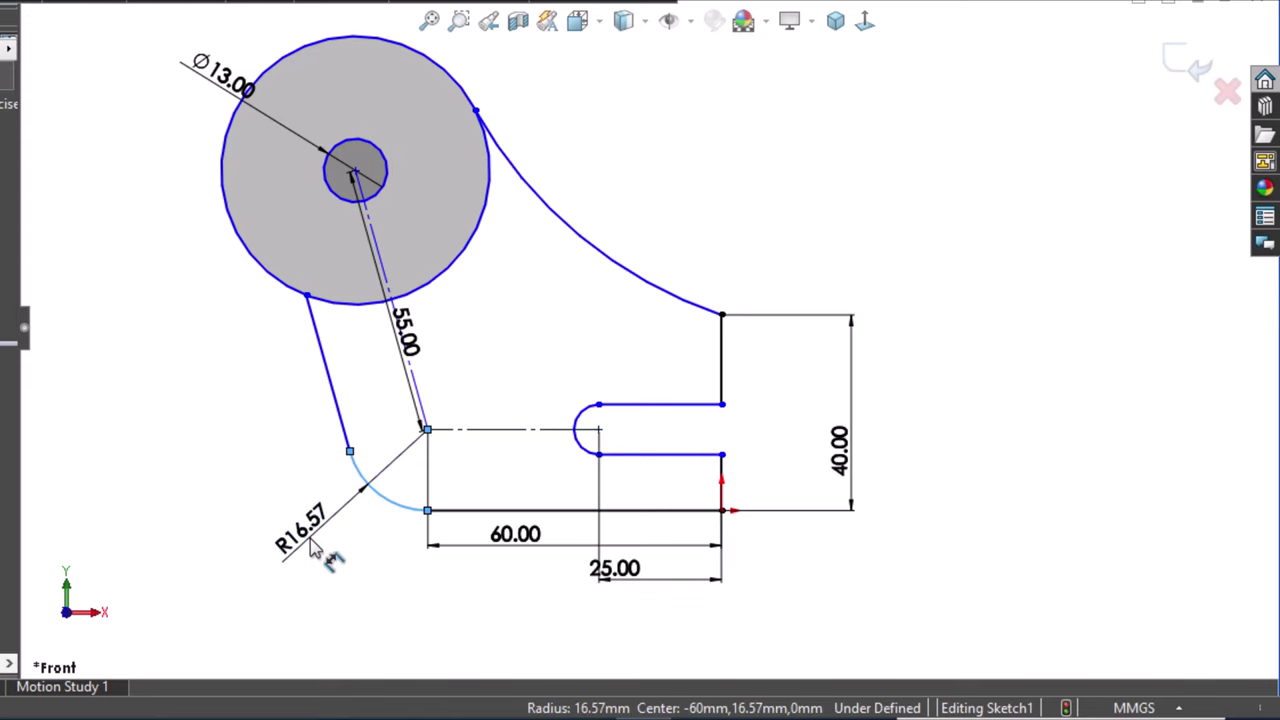
{"action": "type", "text": "20"}
{"action": "key", "text": "Return"}
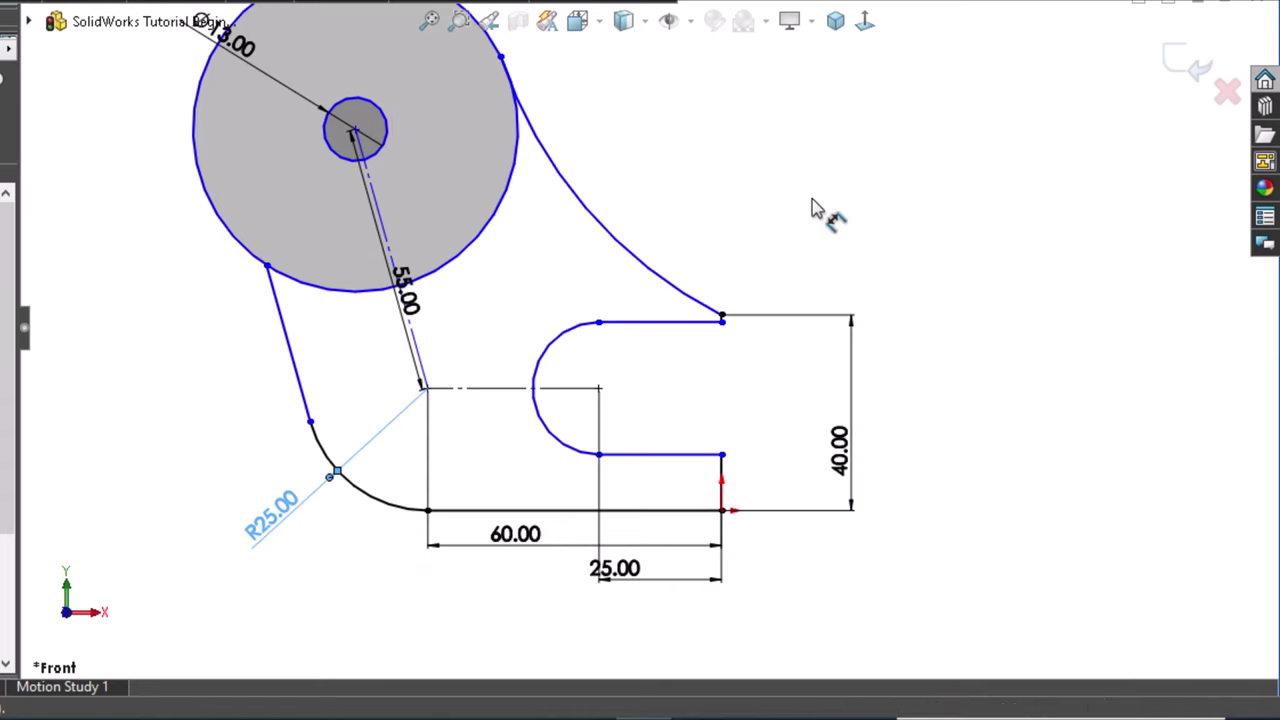
Dimension the upper-right arc to R70 and the slot width between its edges to 15 mm.
{"action": "left_click", "coordinate": [703, 170]}
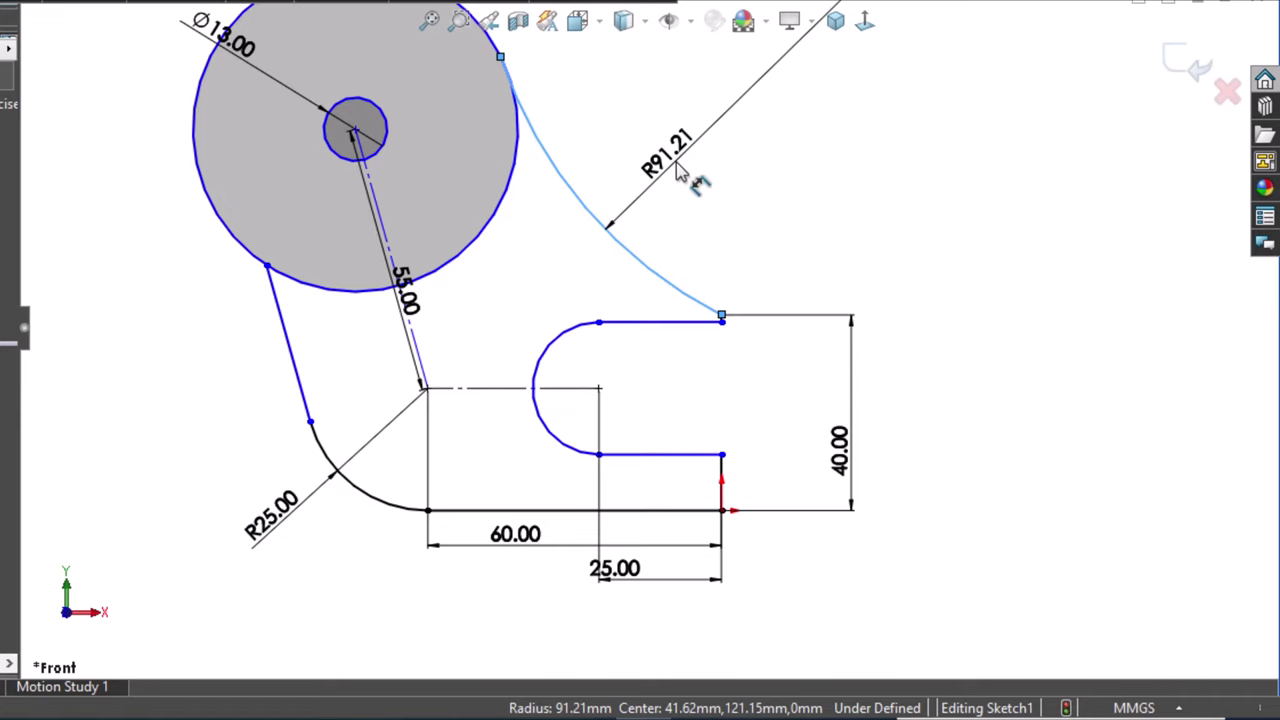
{"action": "left_click", "coordinate": [678, 170]}
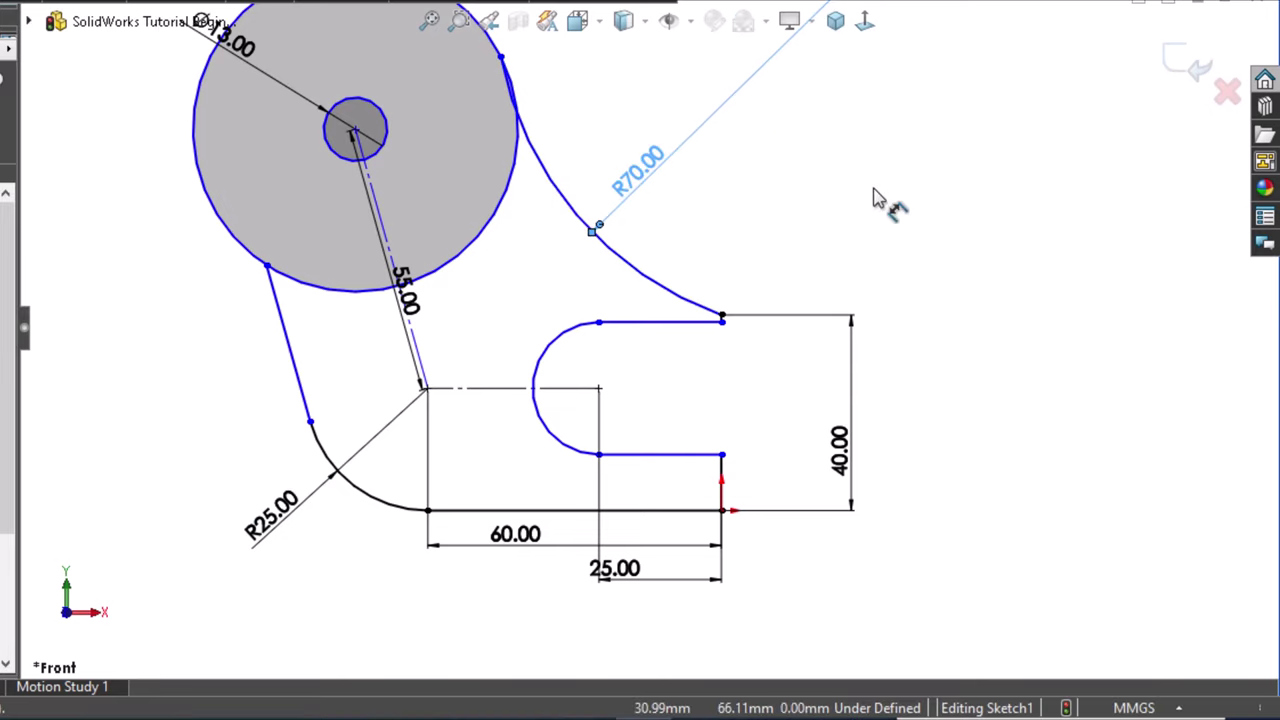
{"action": "left_click", "coordinate": [668, 330]}
{"action": "left_click", "coordinate": [715, 454]}
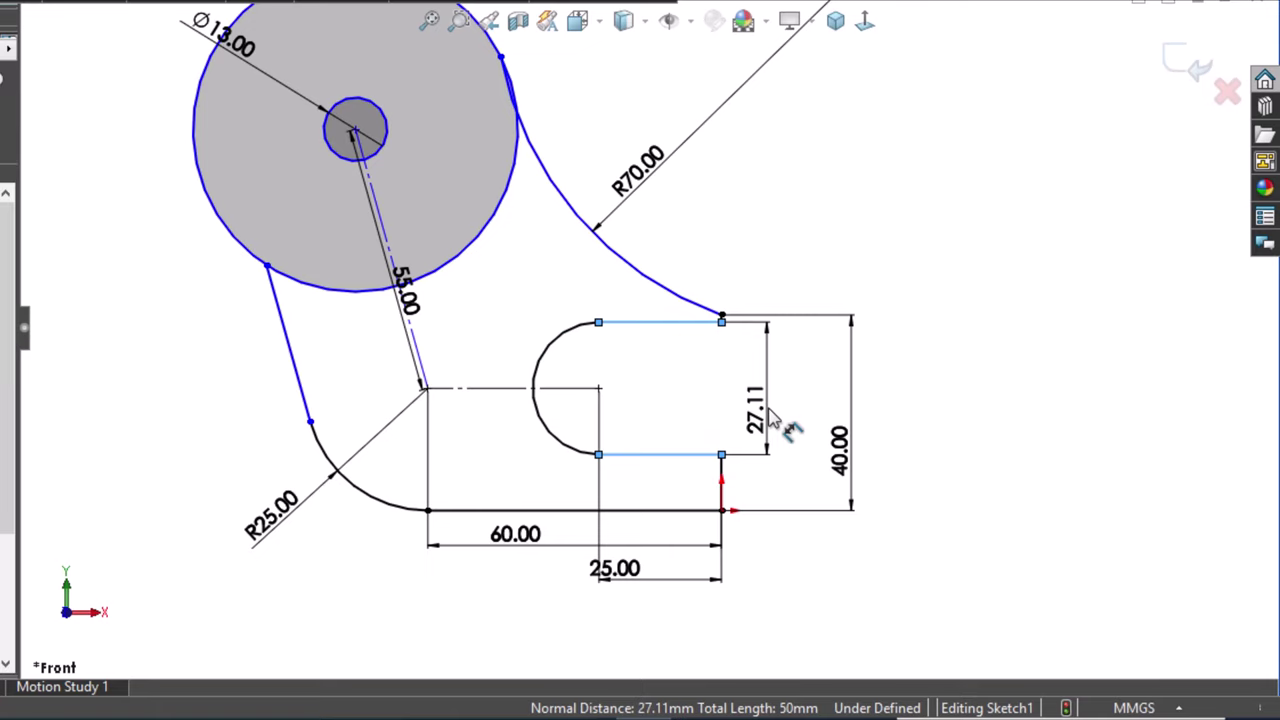
{"action": "left_click", "coordinate": [770, 420]}
{"action": "type", "text": "15"}
{"action": "key", "text": "Return"}
{"action": "key", "text": "Escape"}
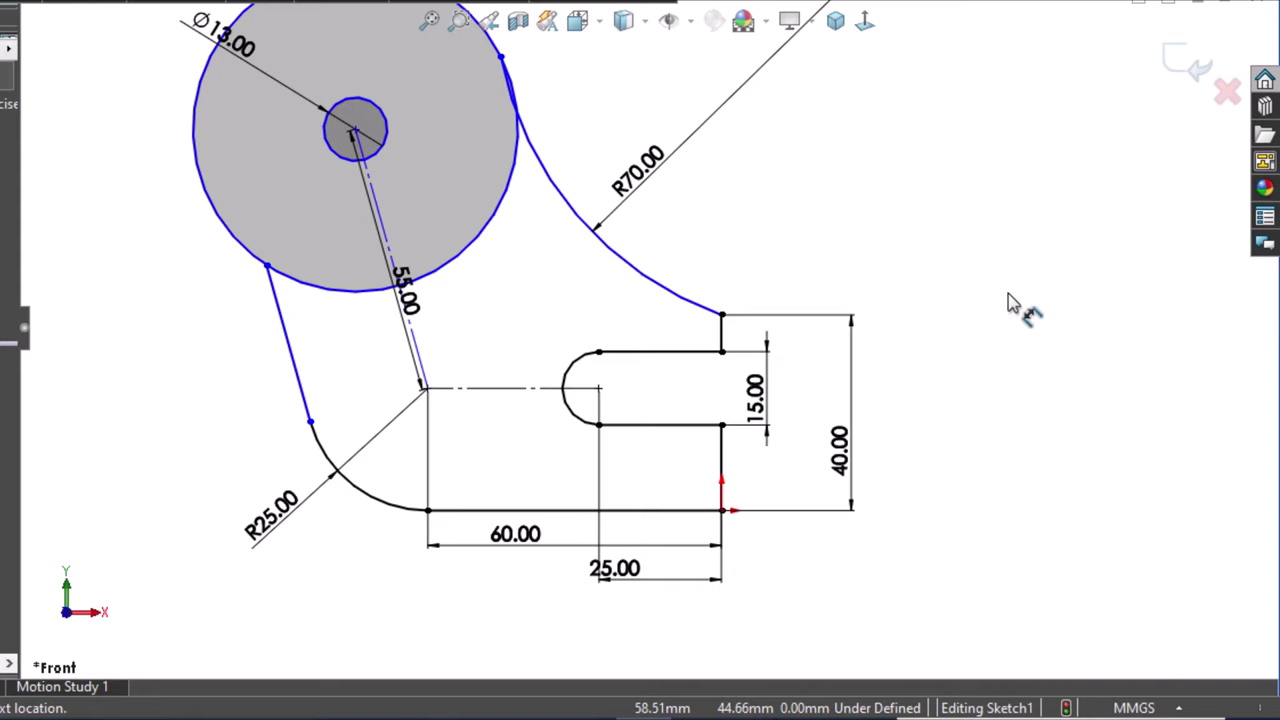
Draw a vertical reference line from the 55 mm centerline's lower endpoint.
{"action": "scroll", "coordinate": [1034, 330], "scroll_direction": "down", "scroll_amount": 1}
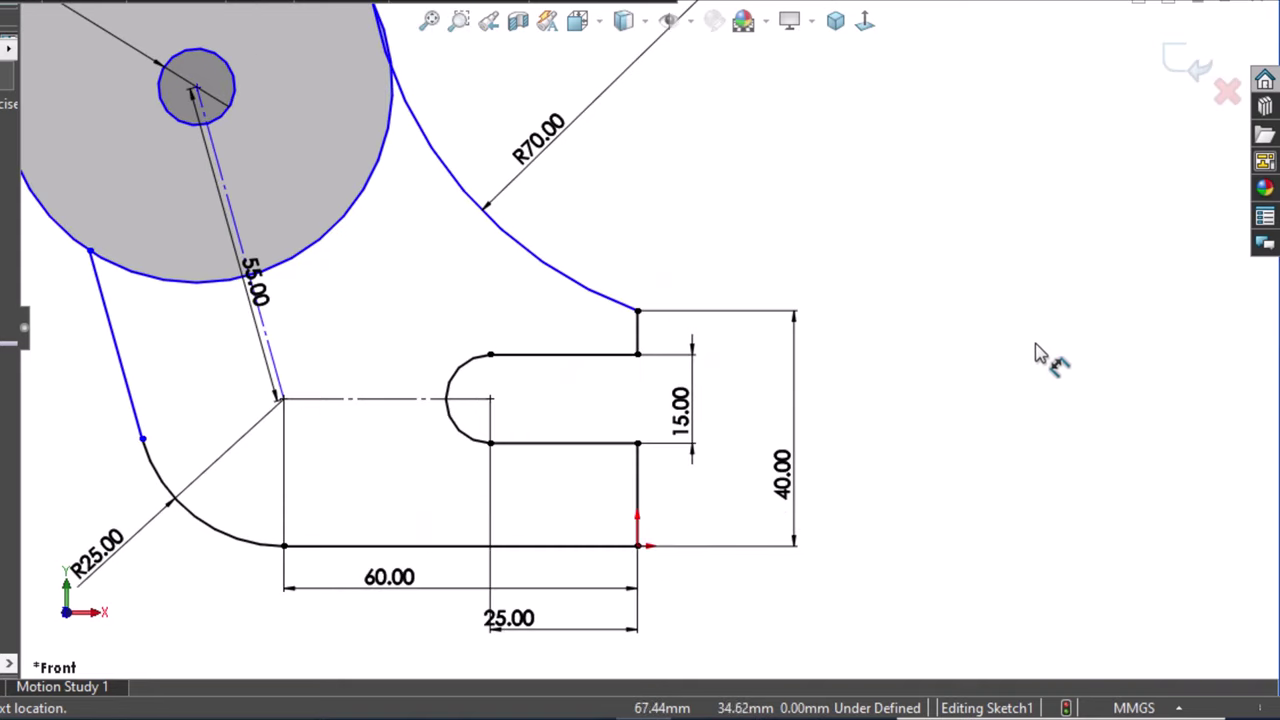
{"action": "scroll", "coordinate": [1028, 352], "scroll_direction": "up", "scroll_amount": 2}
{"action": "scroll", "coordinate": [825, 201], "scroll_direction": "up", "scroll_amount": 1}
{"action": "scroll", "coordinate": [553, 95], "scroll_direction": "down", "scroll_amount": 1}
{"action": "scroll", "coordinate": [529, 183], "scroll_direction": "down", "scroll_amount": 1}
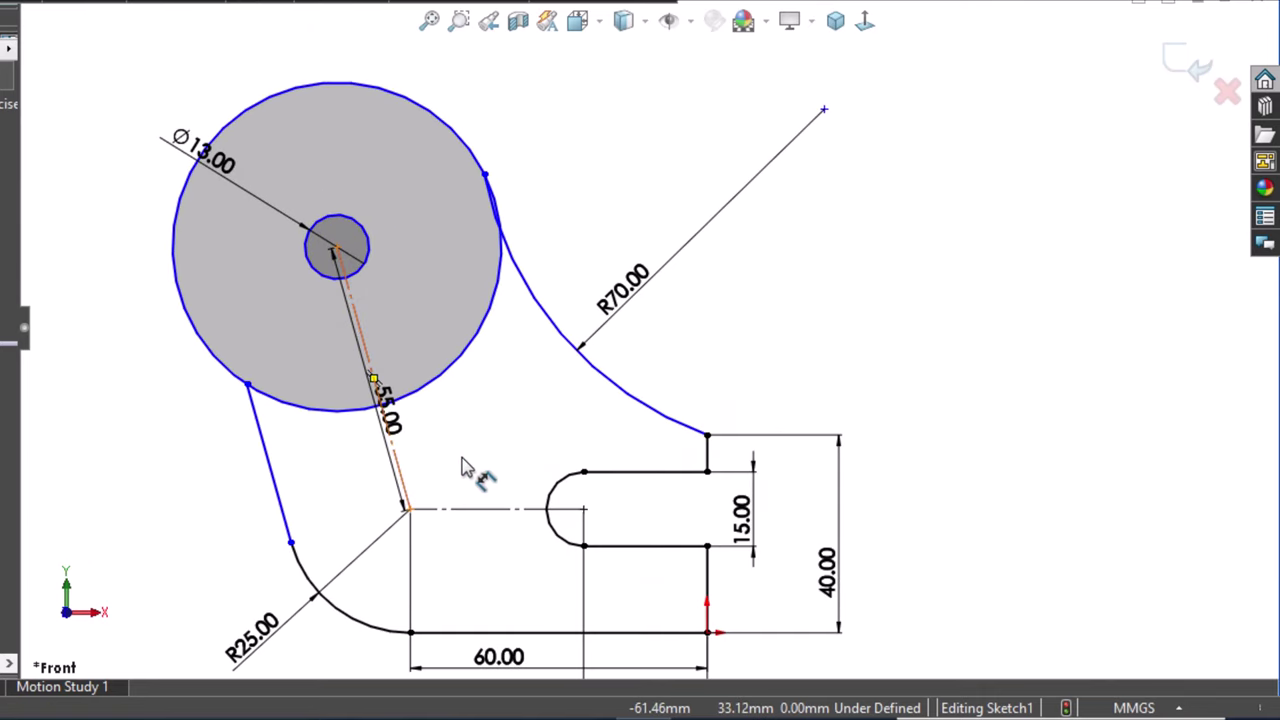
{"action": "left_click", "coordinate": [409, 508]}
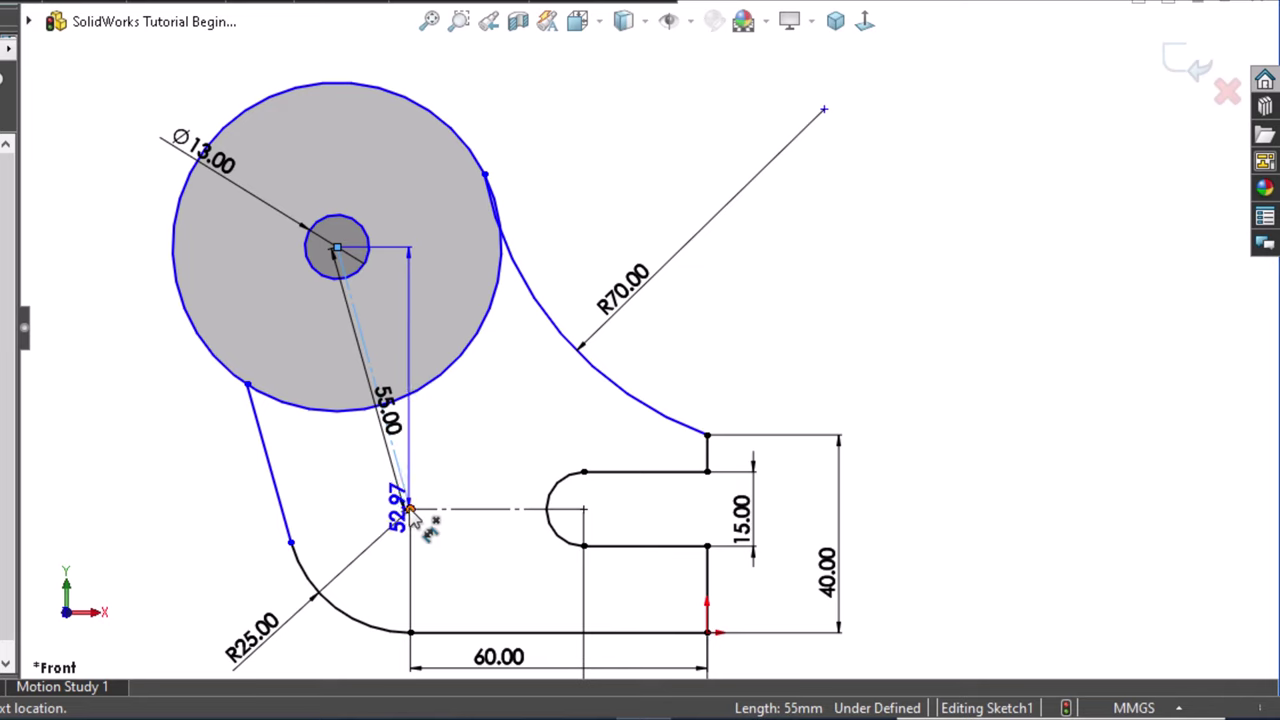
{"action": "key", "text": "Escape"}
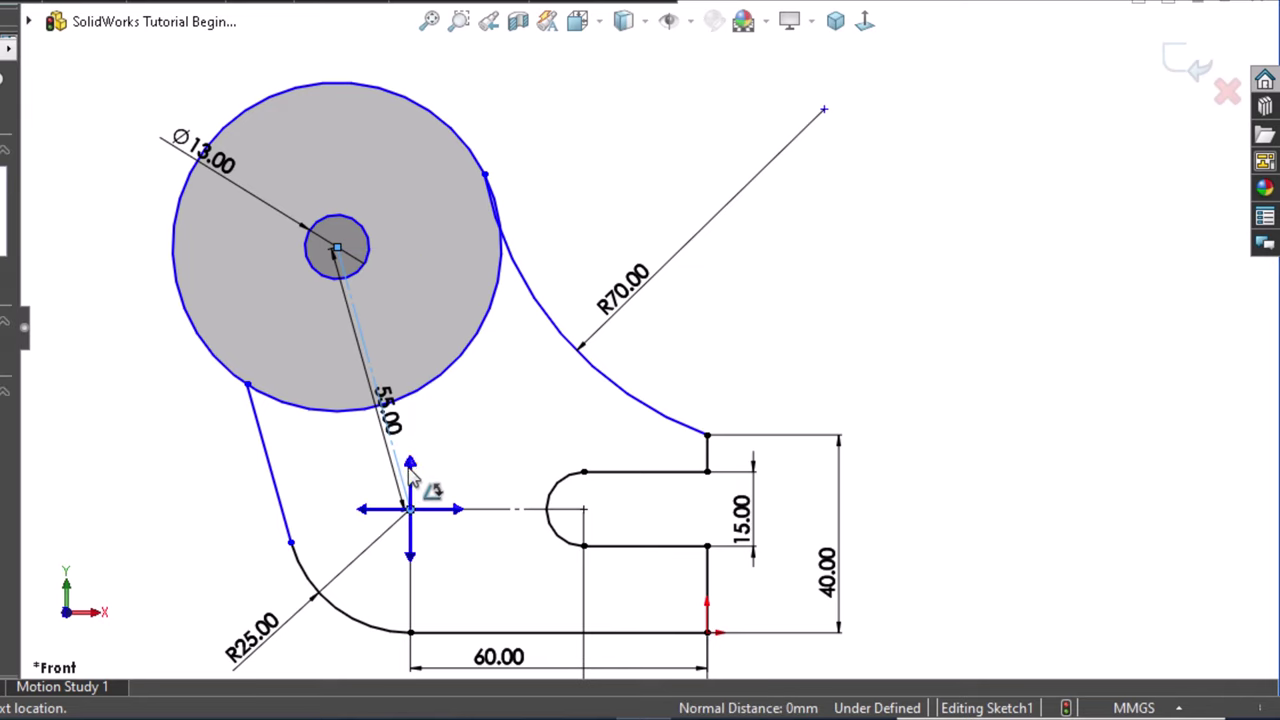
Set the angle between the slanted centerline and the vertical line to 15°.
{"action": "left_click", "coordinate": [407, 495]}
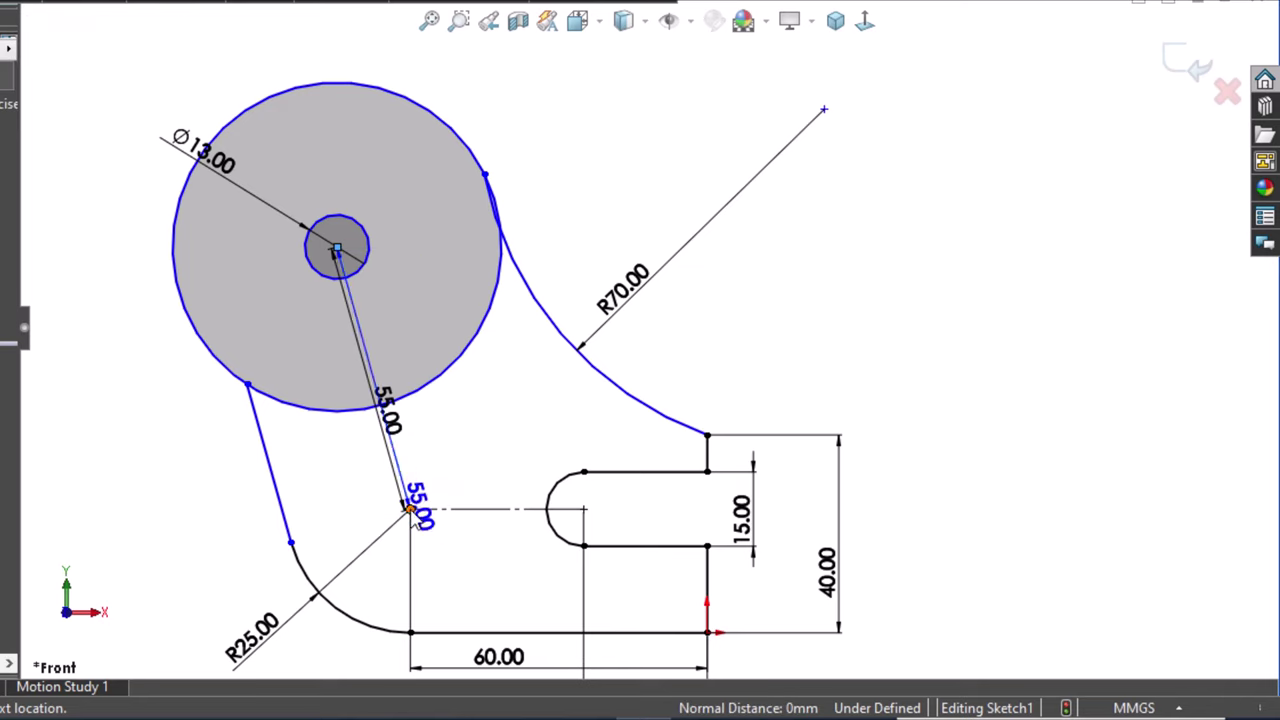
{"action": "left_click", "coordinate": [411, 505]}
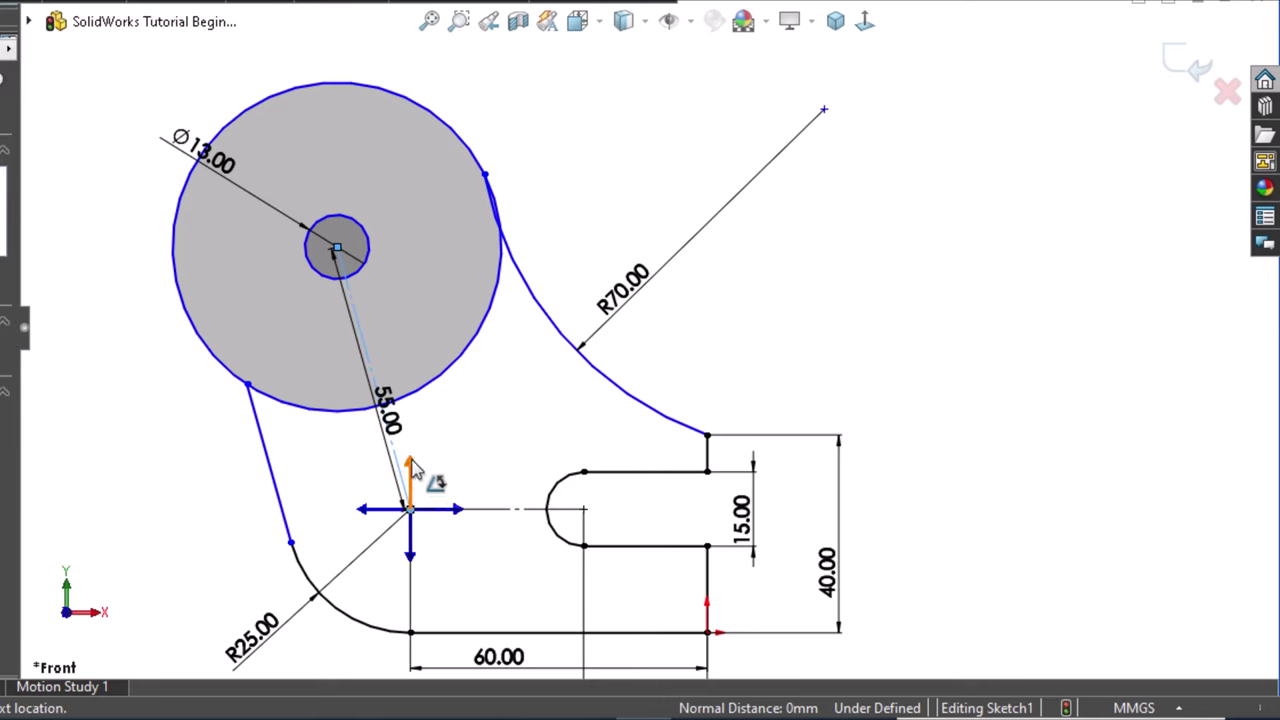
{"action": "left_click", "coordinate": [413, 480]}
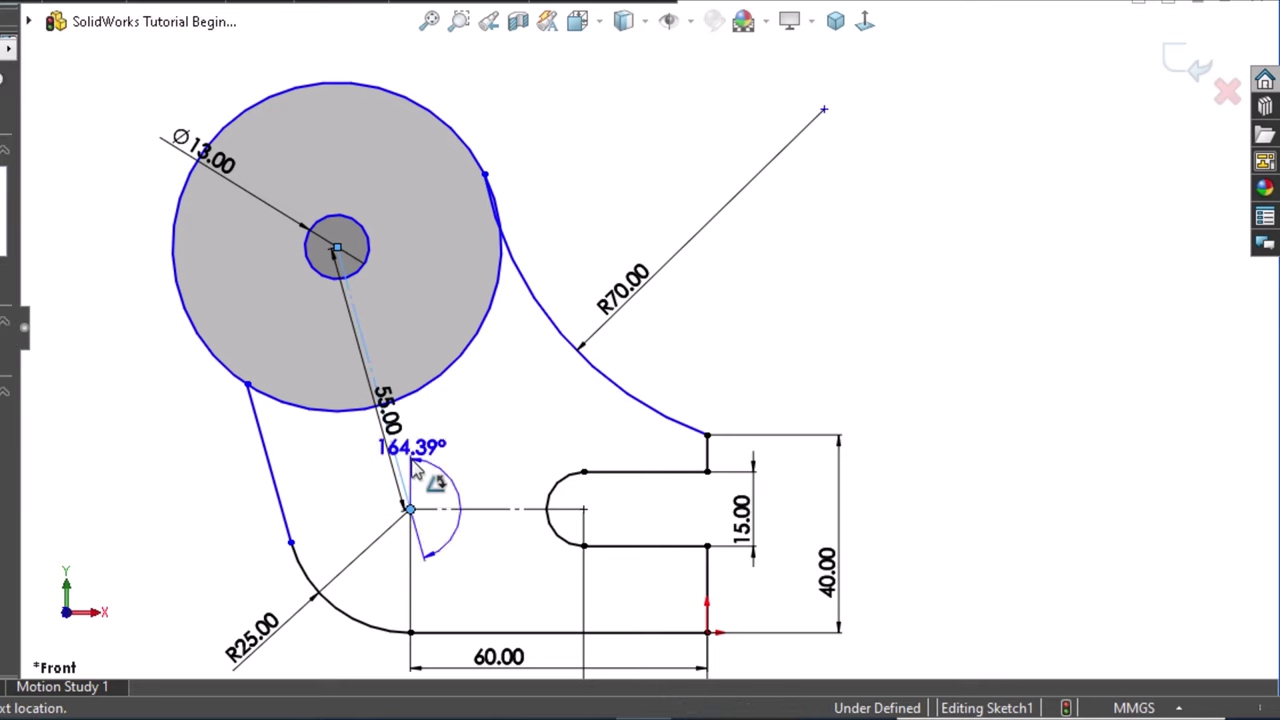
{"action": "left_click", "coordinate": [388, 333]}
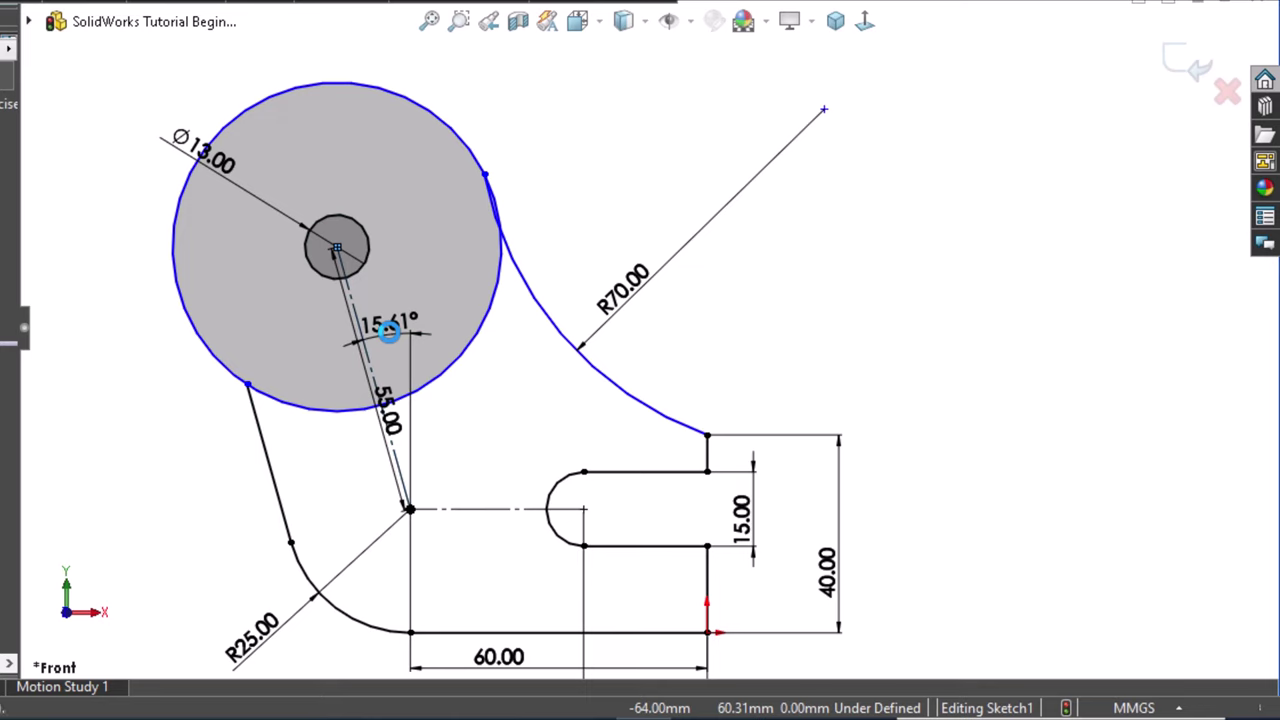
{"action": "type", "text": "15"}
{"action": "key", "text": "Return"}
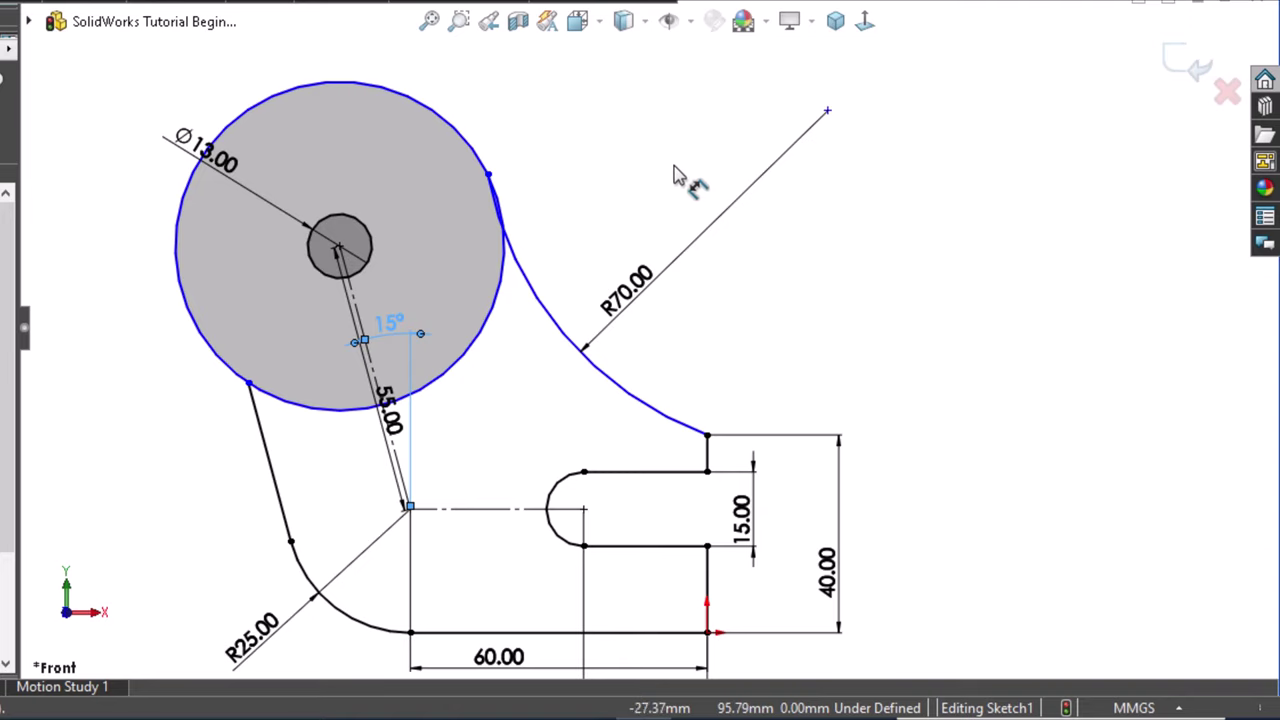
Make the left line and the R70 arc each tangent to the large circle.
{"action": "left_click", "coordinate": [72, 143]}
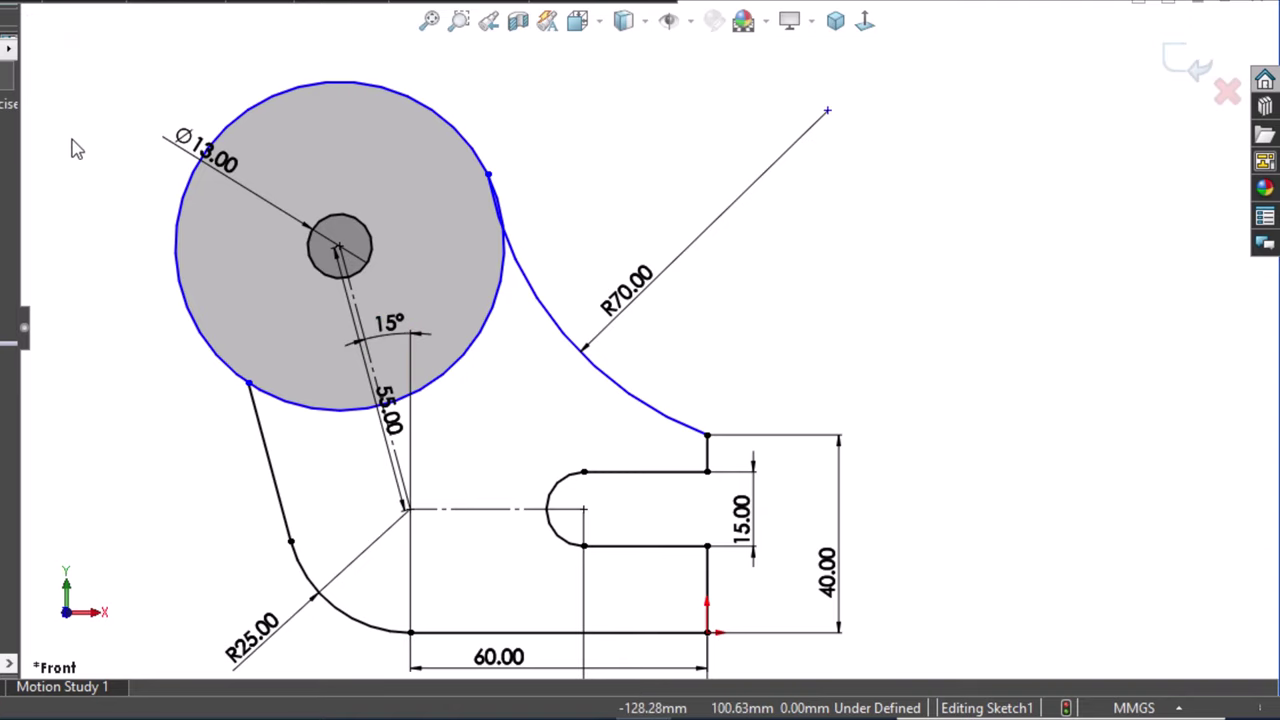
{"action": "left_click", "coordinate": [228, 367]}
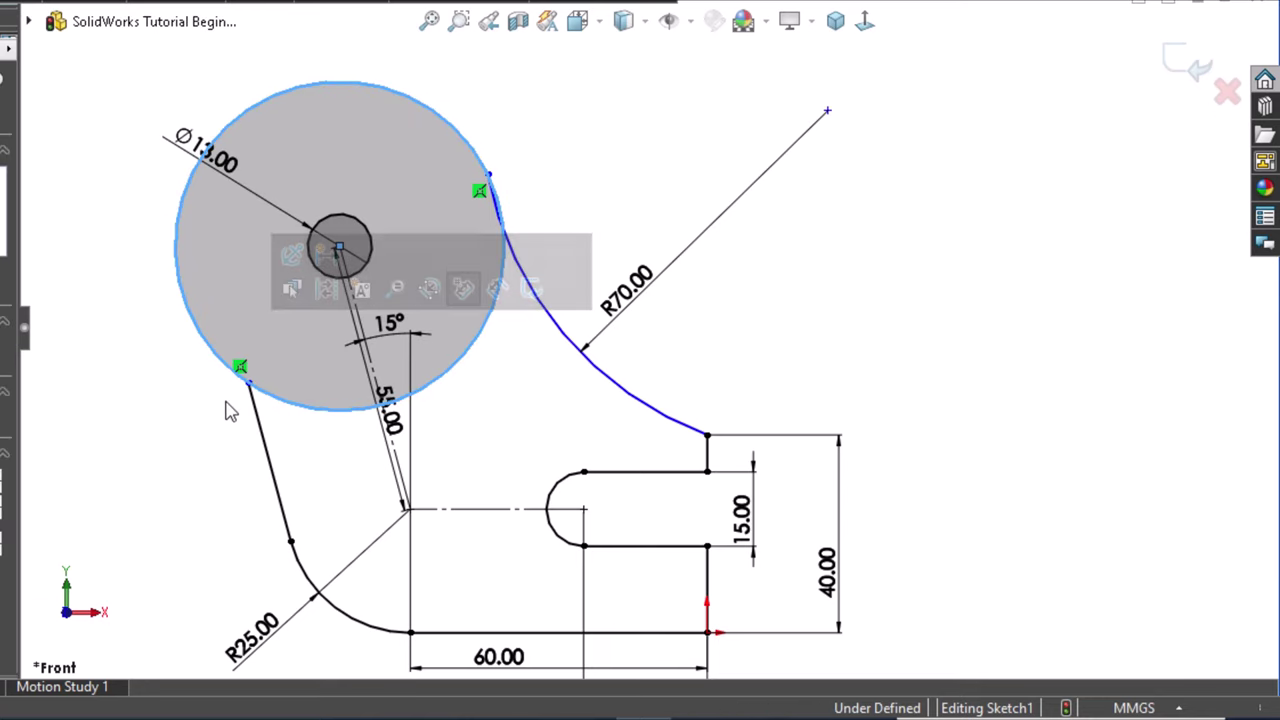
{"action": "left_click", "coordinate": [222, 433], "text": "ctrl"}
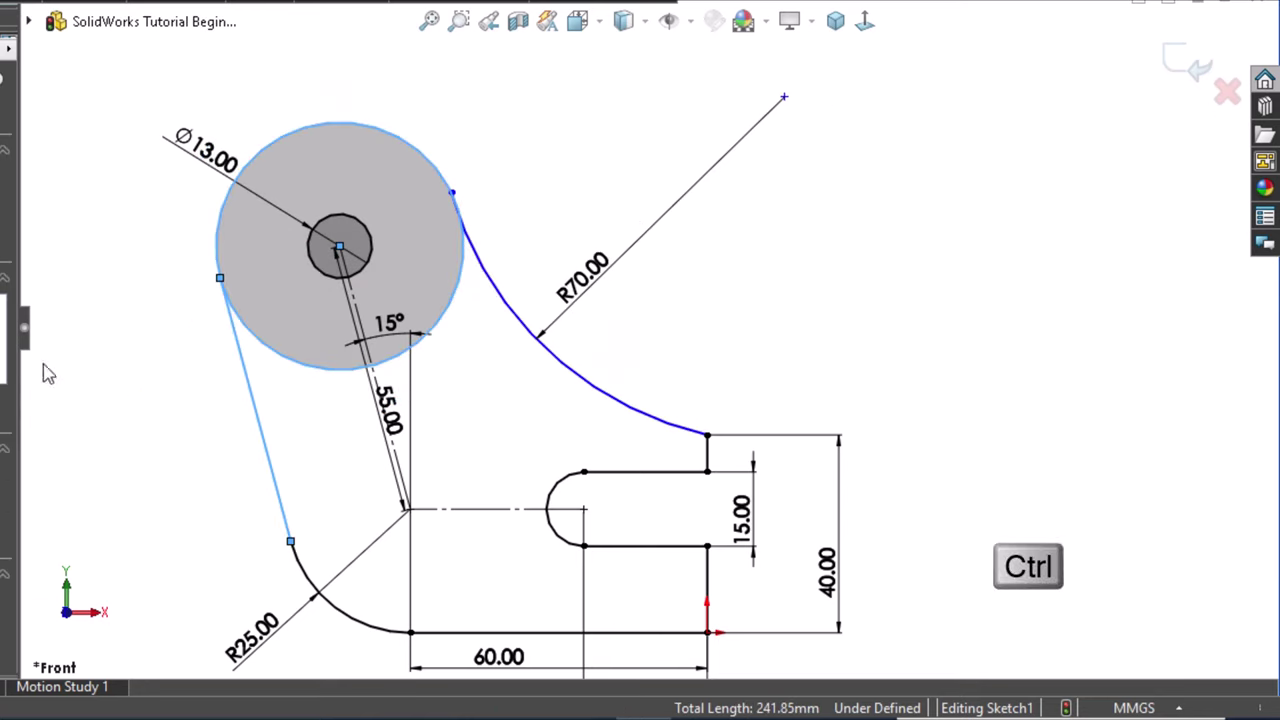
{"action": "left_click", "coordinate": [571, 86]}
{"action": "left_click", "coordinate": [479, 285], "text": "ctrl"}
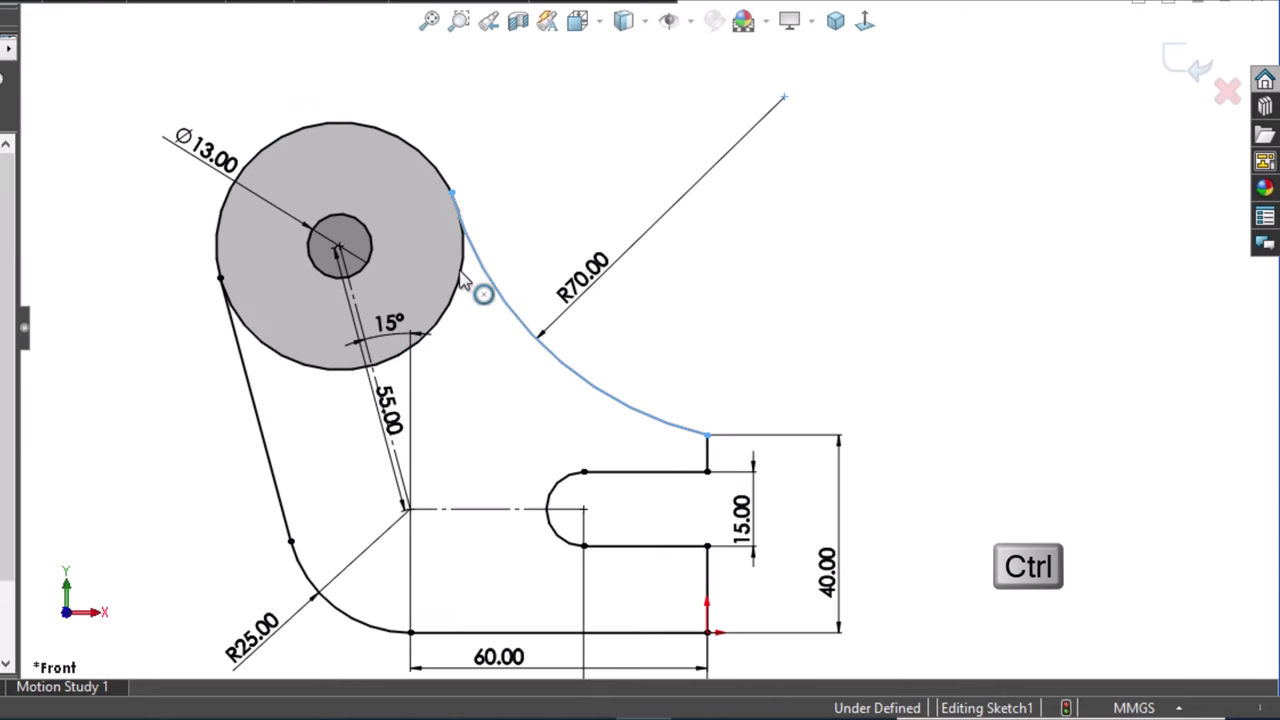
{"action": "left_click", "coordinate": [447, 283], "text": "ctrl"}
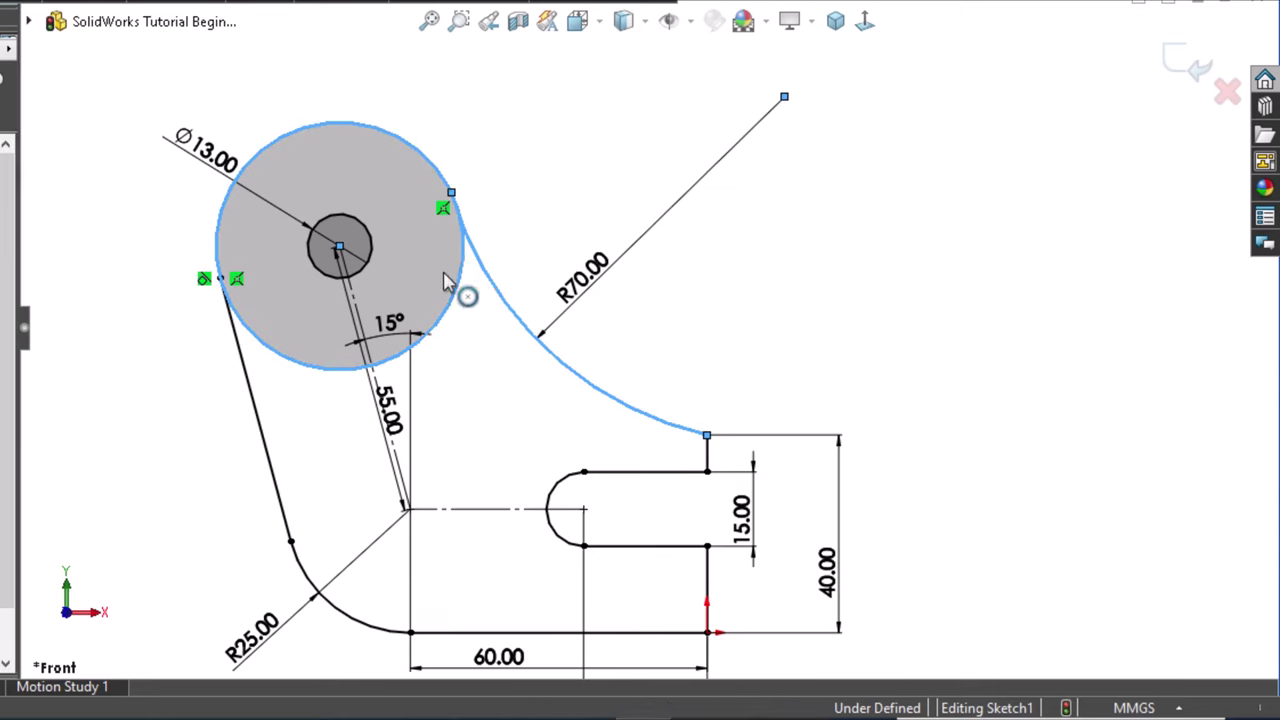
{"action": "left_click", "coordinate": [560, 167]}
Trim the circle segments inside the profile and delete the extra R70 arc.
{"action": "left_click", "coordinate": [551, 163]}
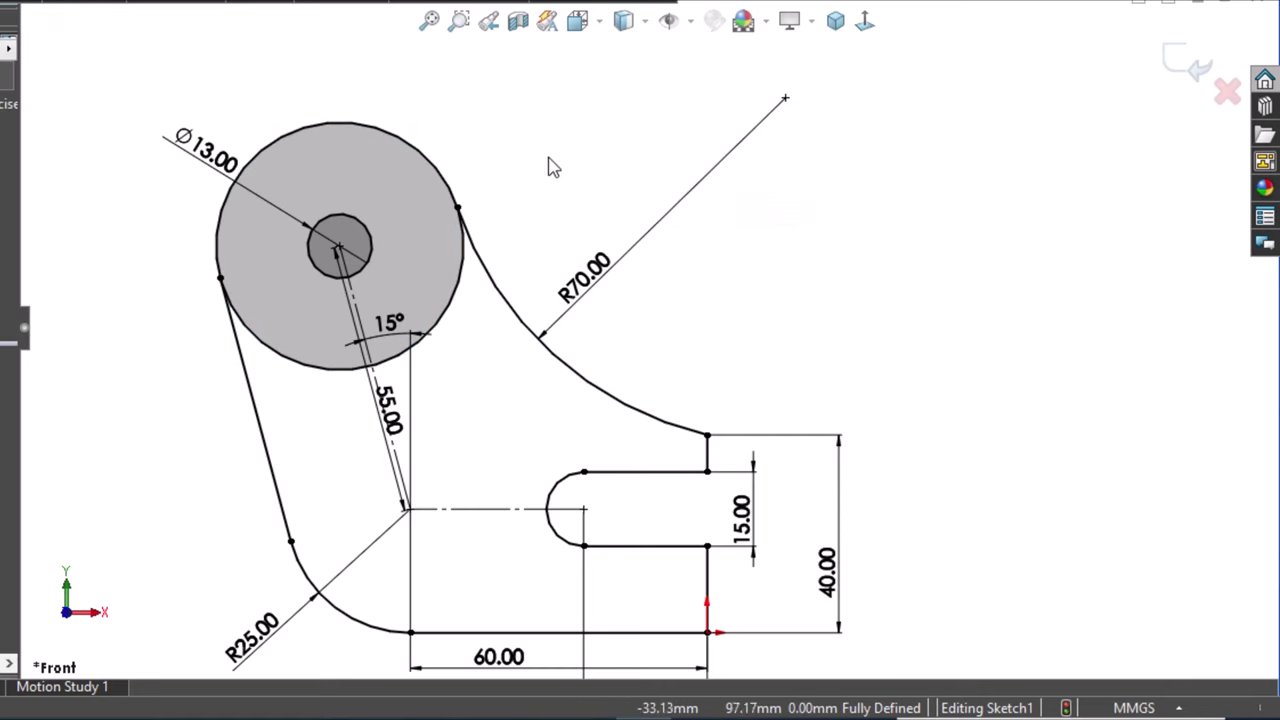
{"action": "mouse_move", "coordinate": [551, 163]}
{"action": "right_mouse_down"}
{"action": "mouse_move", "coordinate": [580, 186]}
{"action": "mouse_move", "coordinate": [480, 212]}
{"action": "right_mouse_up"}
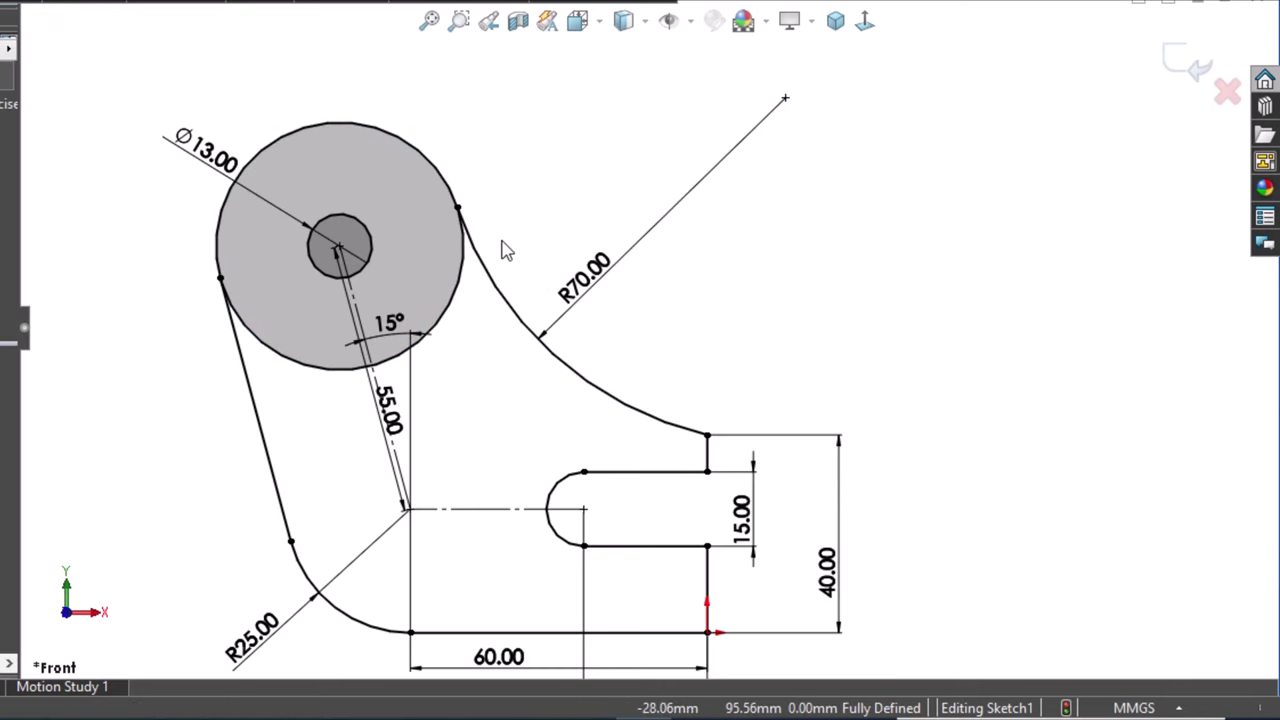
{"action": "left_click", "coordinate": [457, 310]}
{"action": "left_click", "coordinate": [266, 346]}
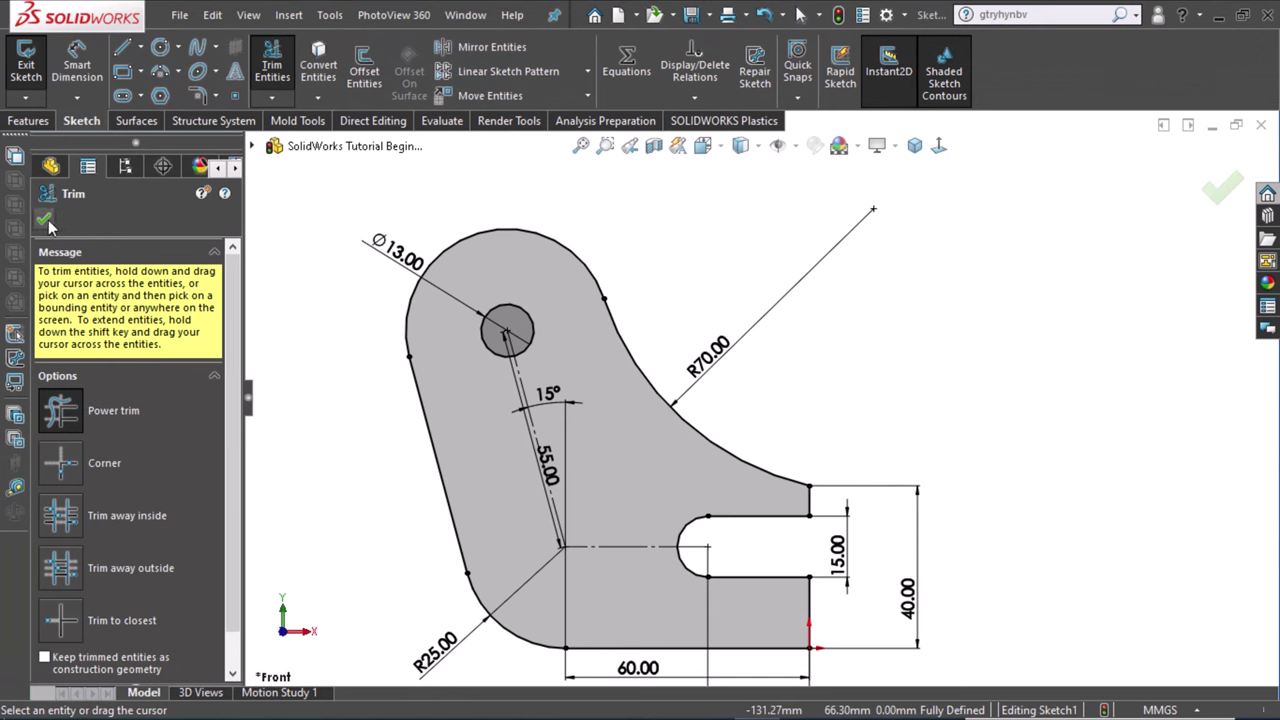
{"action": "left_click", "coordinate": [46, 219]}
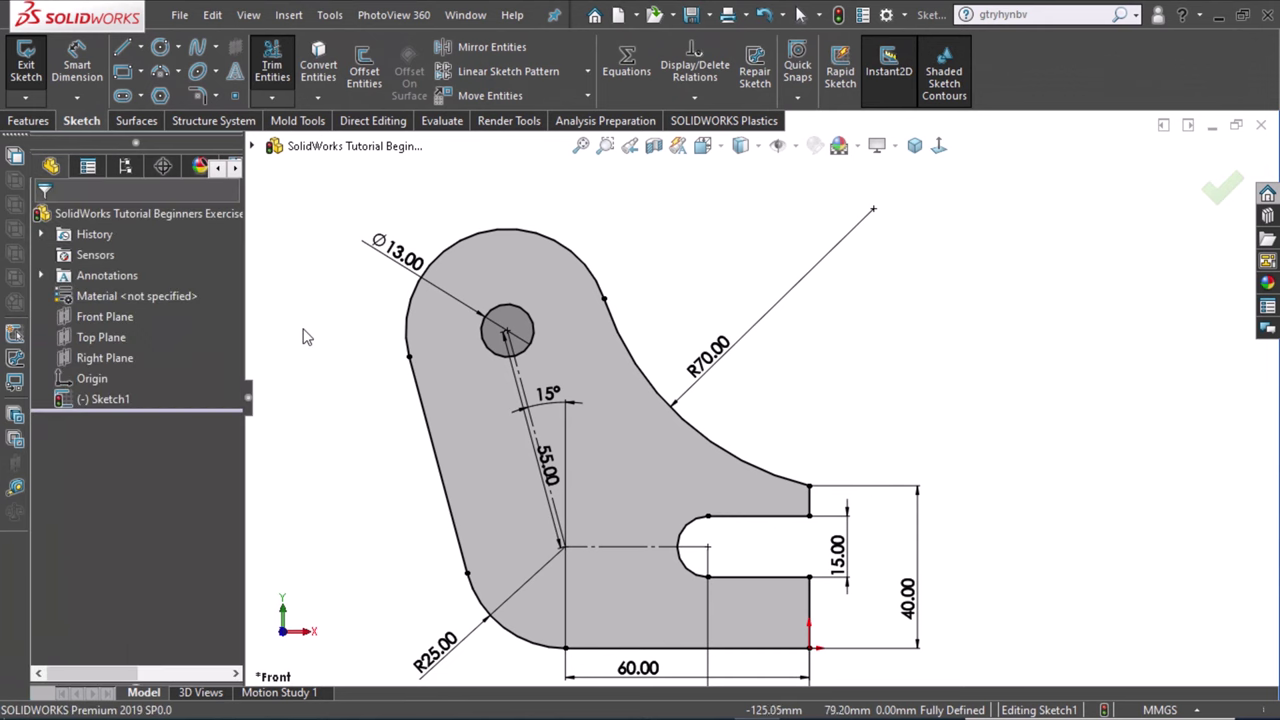
{"action": "left_click", "coordinate": [604, 298]}
{"action": "left_click", "coordinate": [643, 310]}
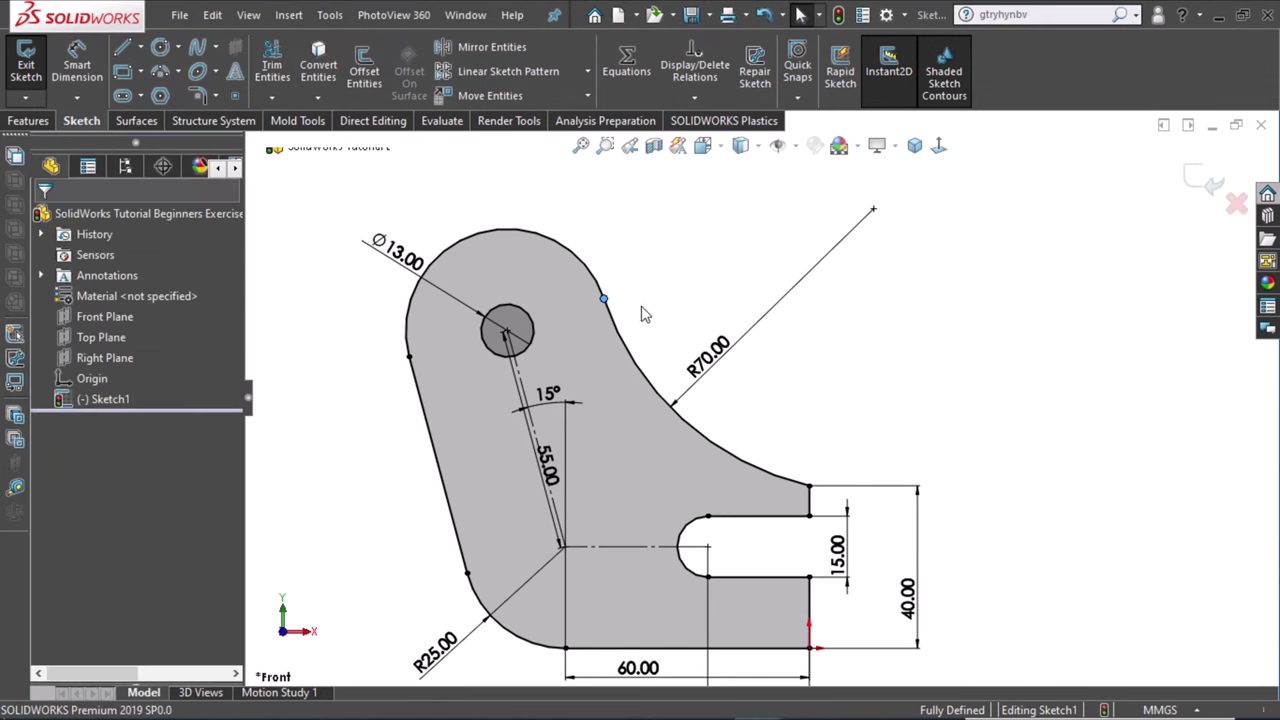
{"action": "left_click", "coordinate": [605, 300]}
{"action": "left_click", "coordinate": [632, 325]}
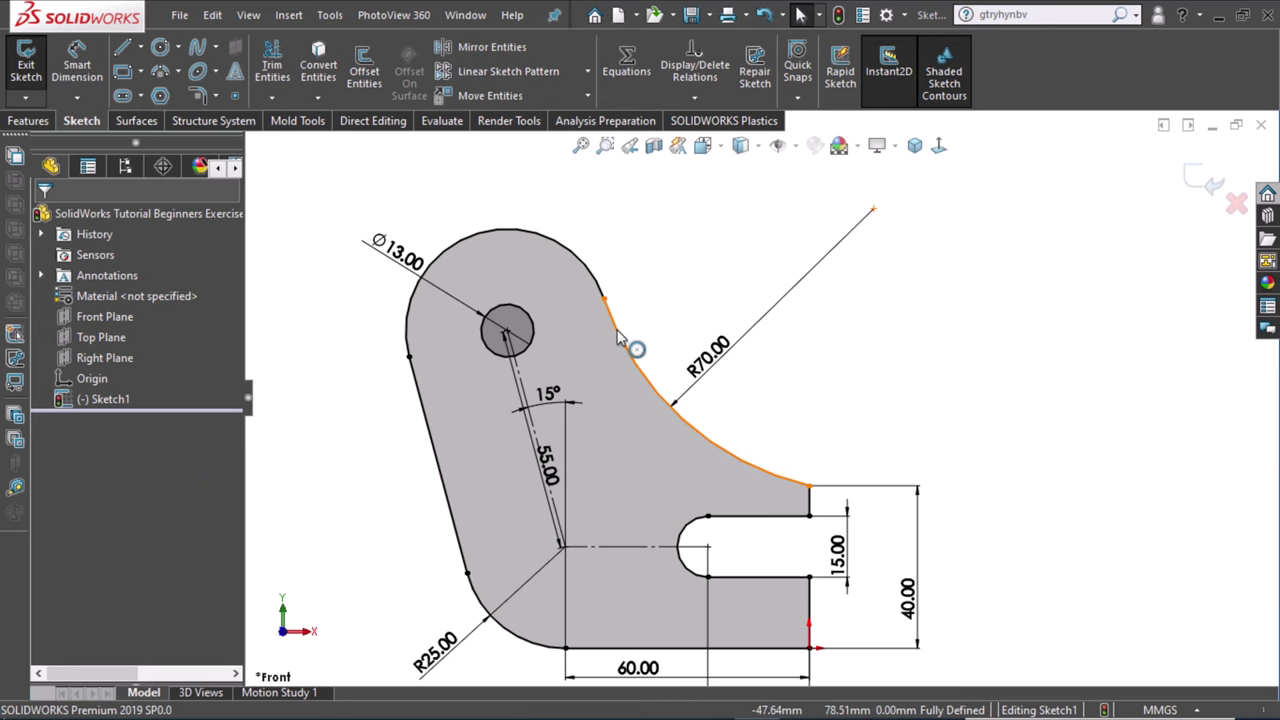
{"action": "left_click", "coordinate": [618, 338]}
{"action": "key", "text": "Delete"}
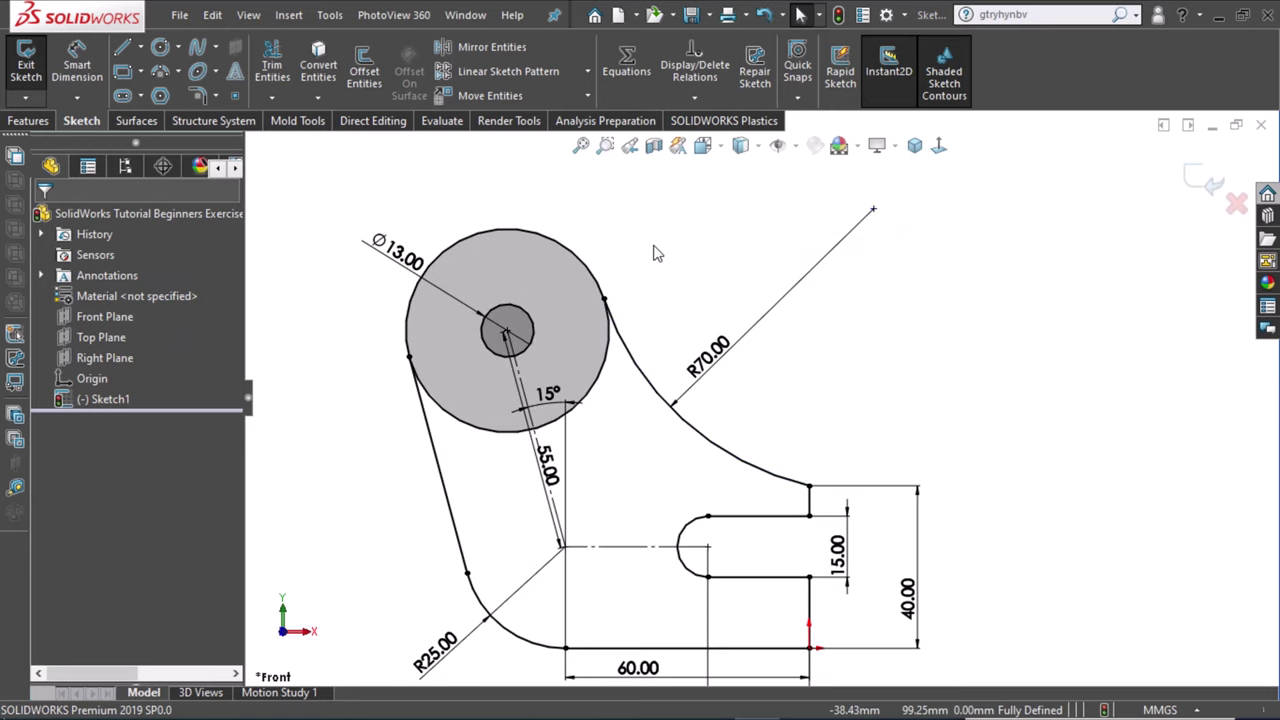
Undo the last three sketch changes.
{"action": "right_click", "coordinate": [648, 253]}
{"action": "left_click", "coordinate": [634, 247]}
{"action": "key", "text": "ctrl+z"}
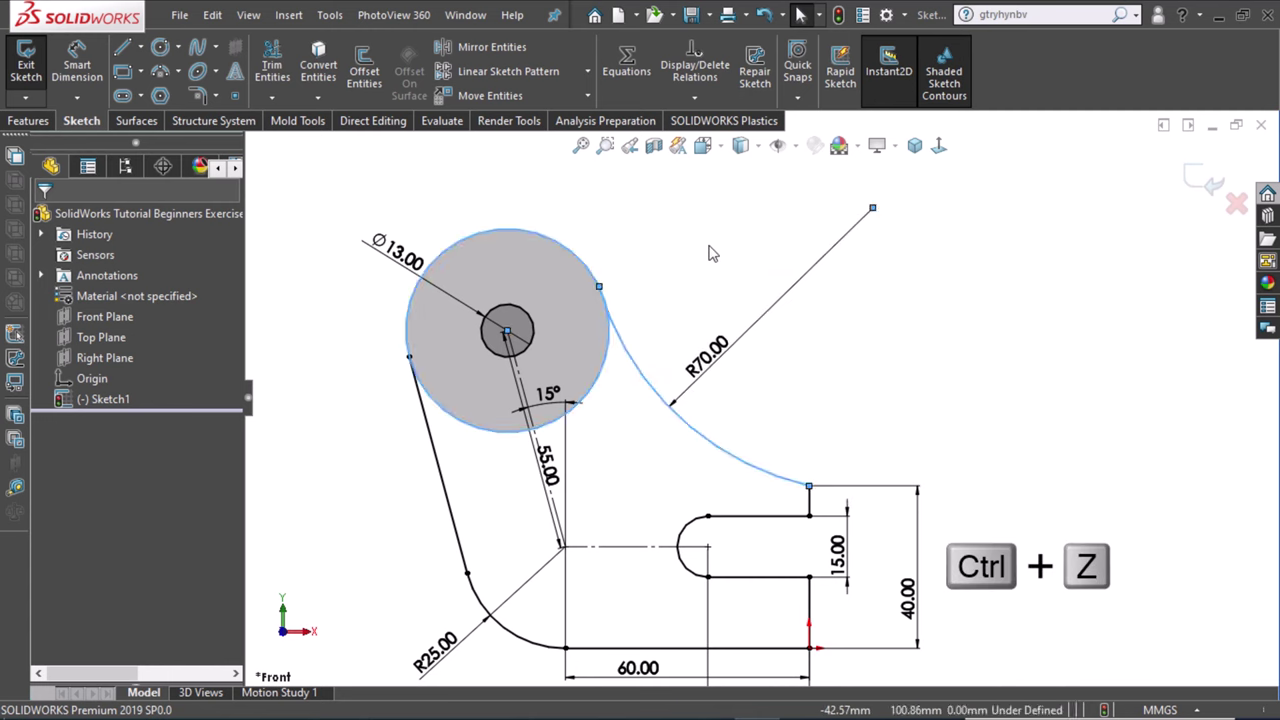
{"action": "key", "text": "ctrl+z"}
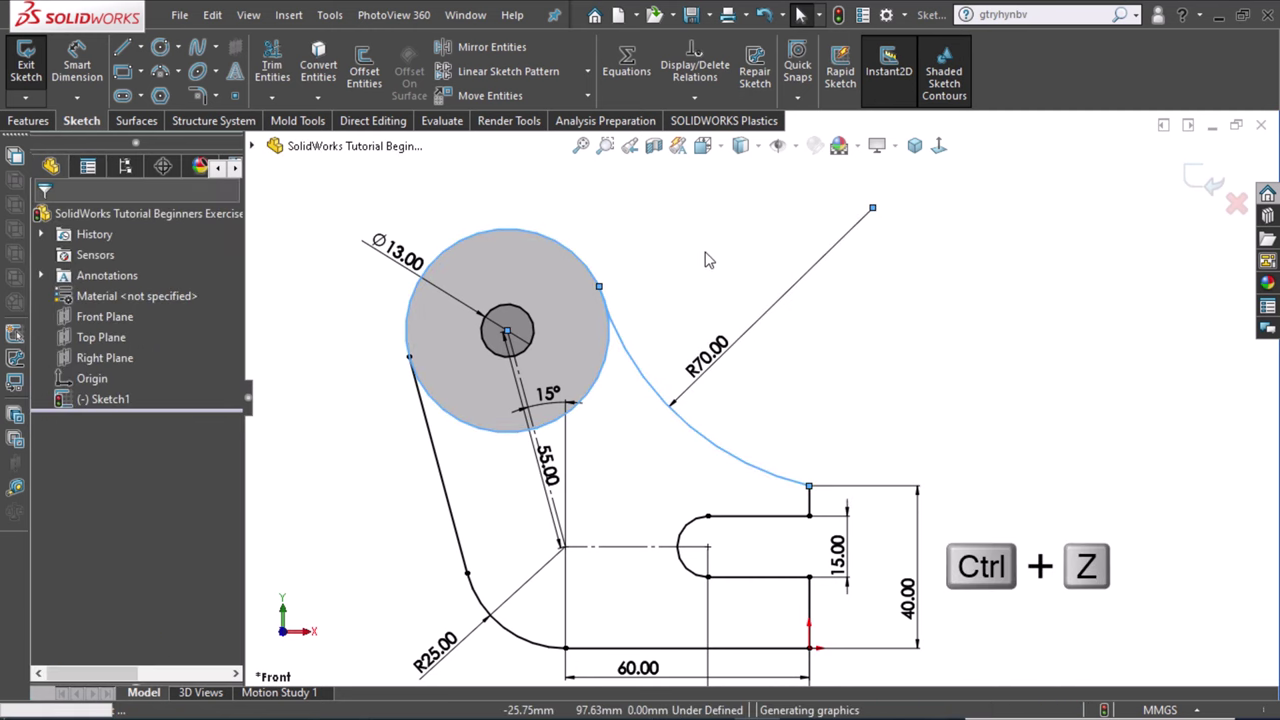
{"action": "key", "text": "ctrl+z"}
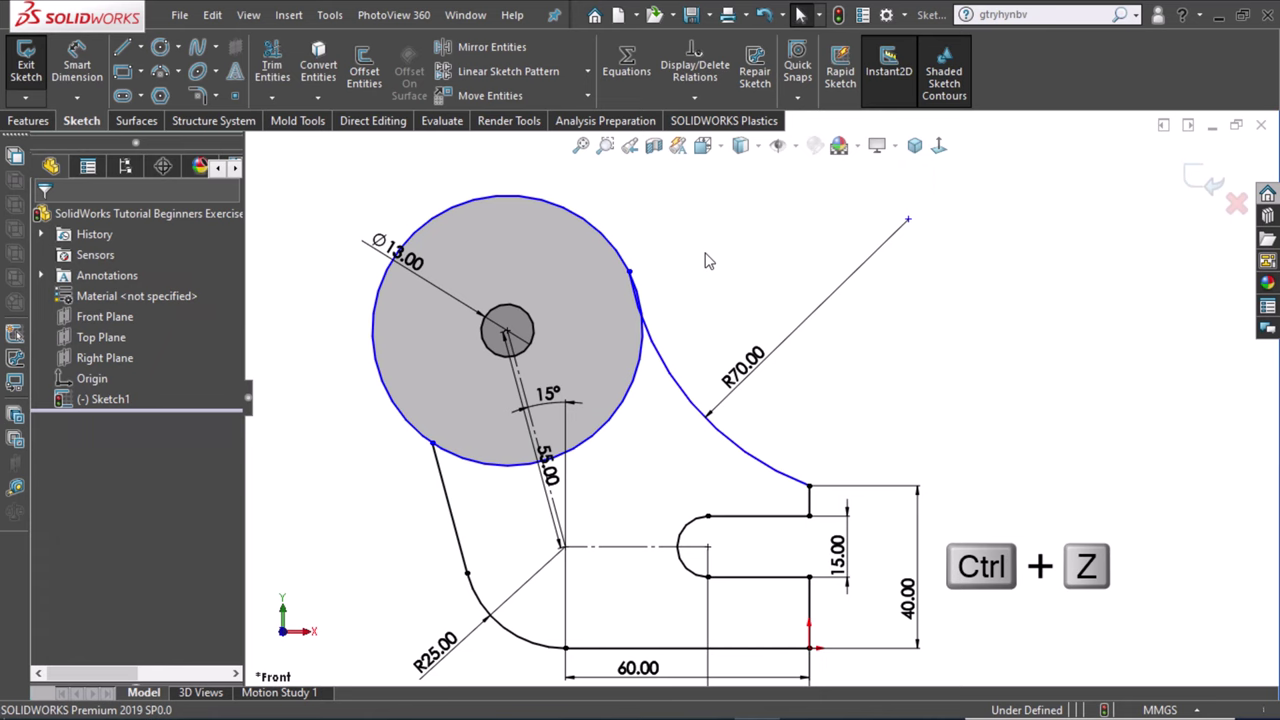
Add a tangent relation between the left slanted line and the big circle around the Ø13 hole.
{"action": "left_click", "coordinate": [442, 451]}
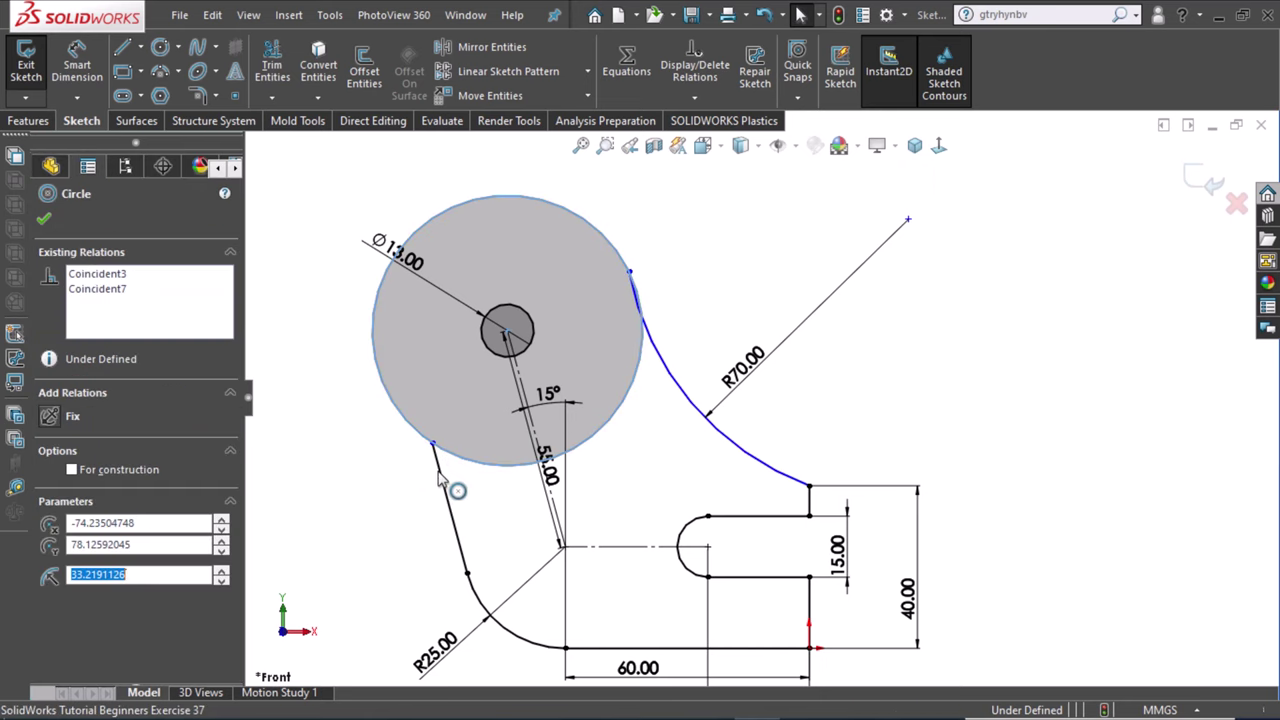
{"action": "left_click", "coordinate": [442, 480]}
{"action": "left_click", "coordinate": [432, 455], "text": "ctrl"}
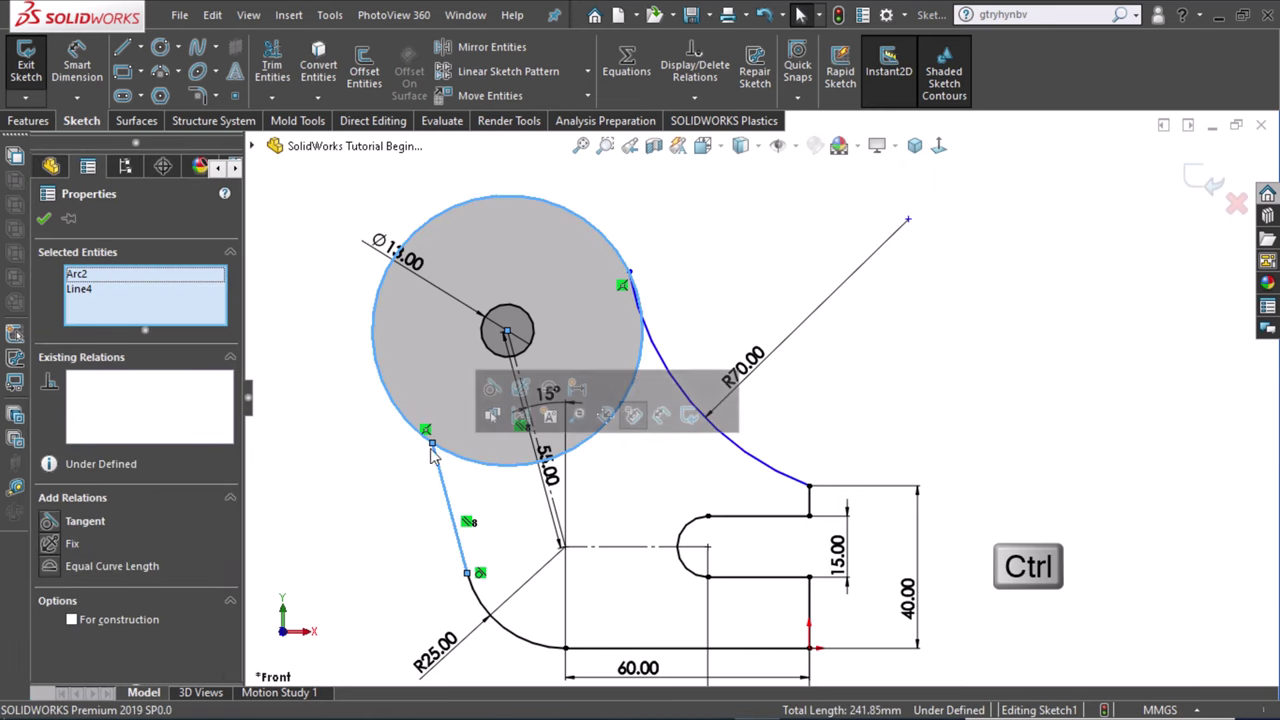
{"action": "left_click", "coordinate": [491, 388]}
{"action": "left_click", "coordinate": [730, 261]}
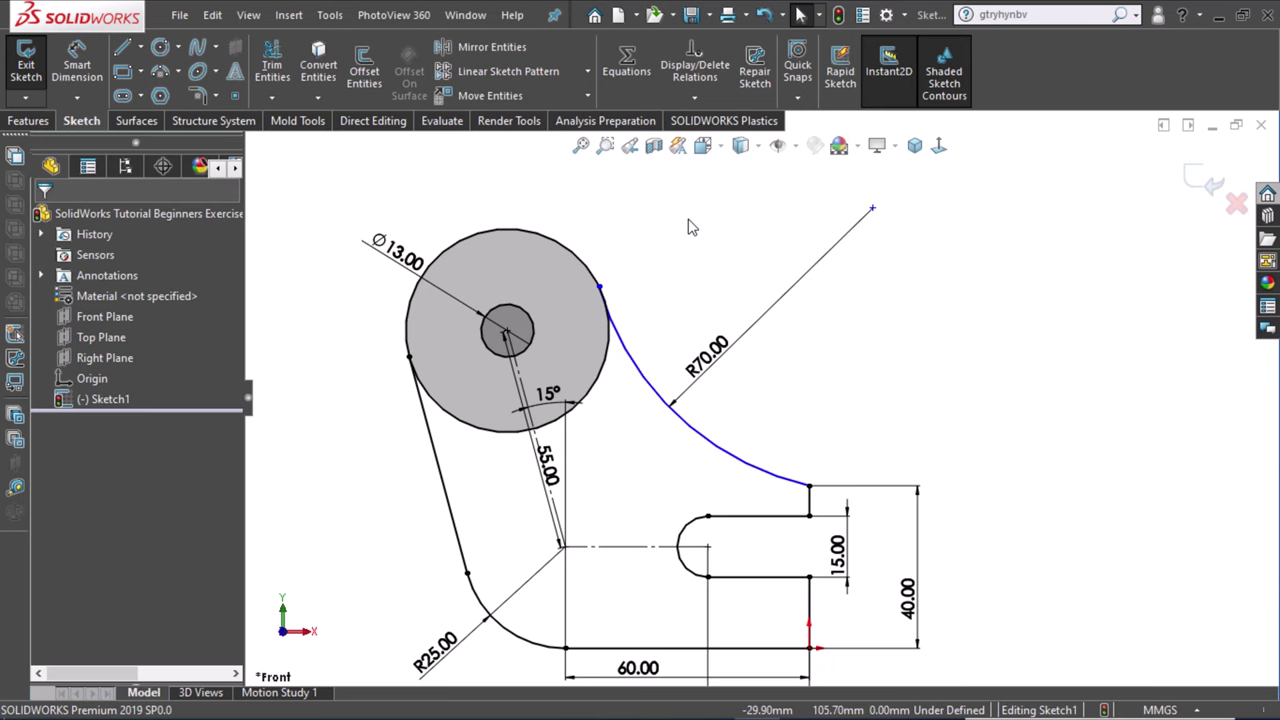
Check the left line's tangency, cancel a dimension on the big circle, and switch to Trim Entities.
{"action": "left_click", "coordinate": [445, 488]}
{"action": "left_click", "coordinate": [453, 467]}
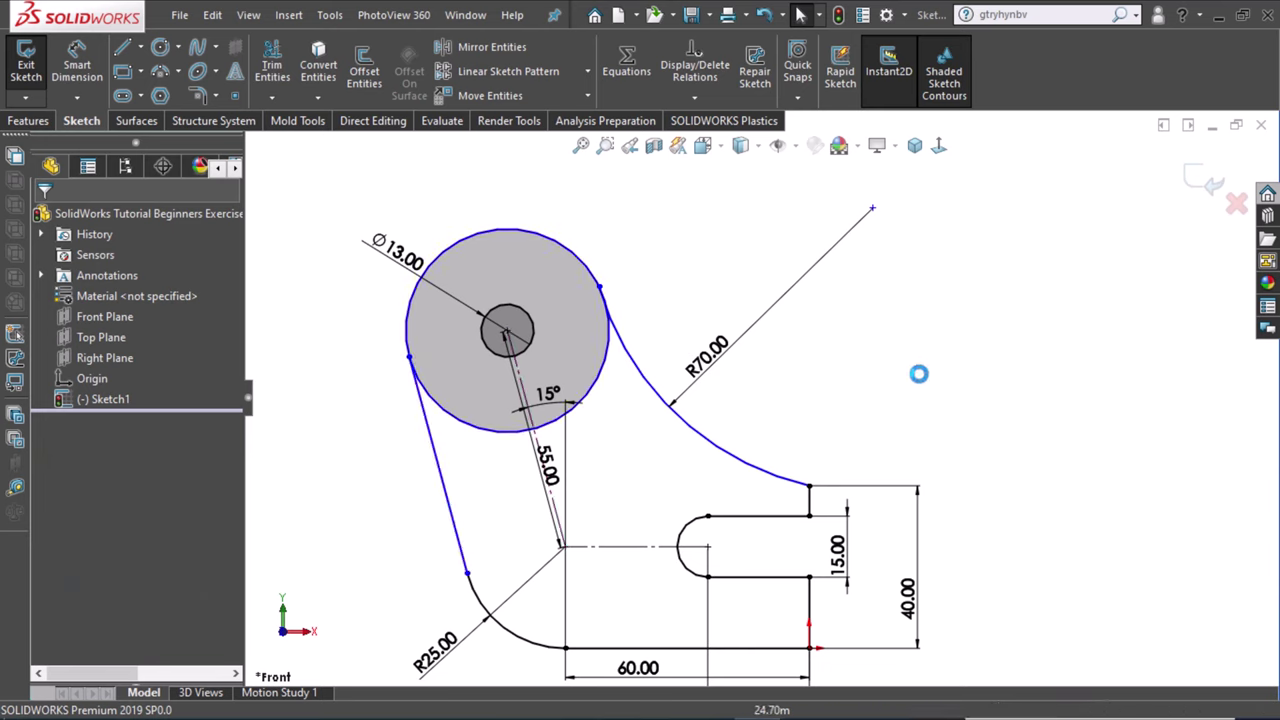
{"action": "right_click_drag", "start_coordinate": [912, 380], "coordinate": [915, 318]}
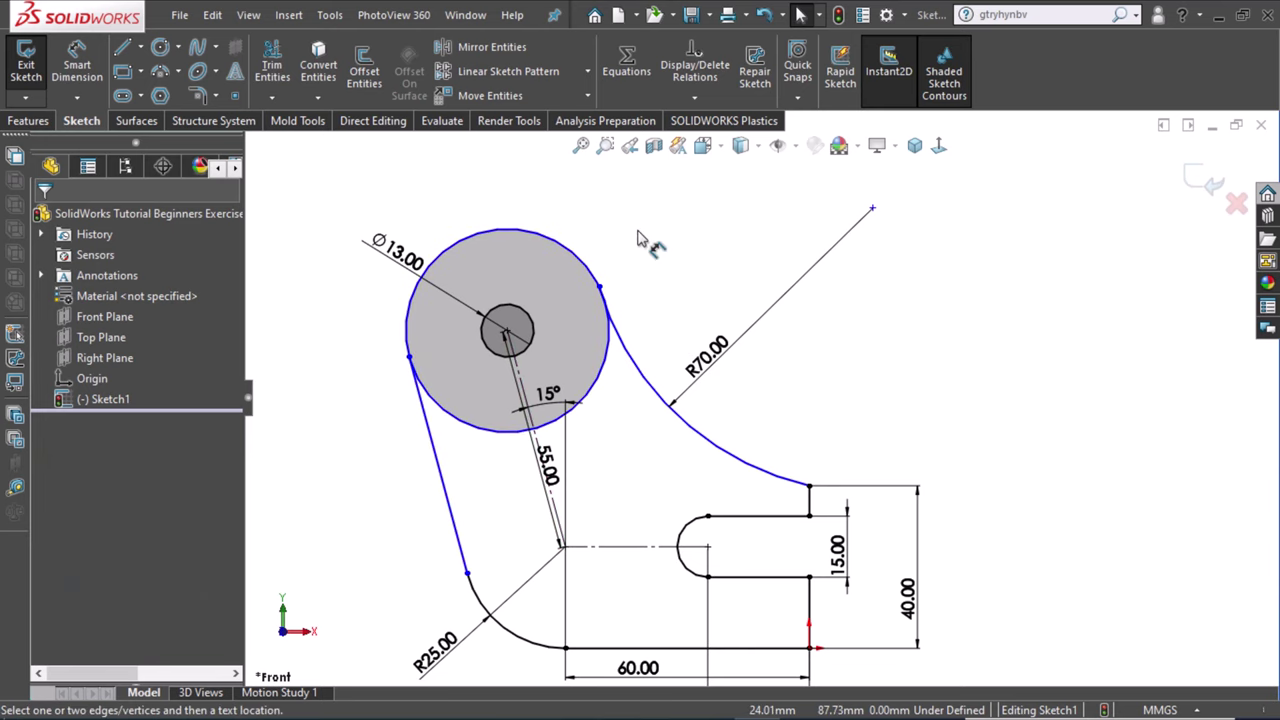
{"action": "left_click", "coordinate": [566, 243]}
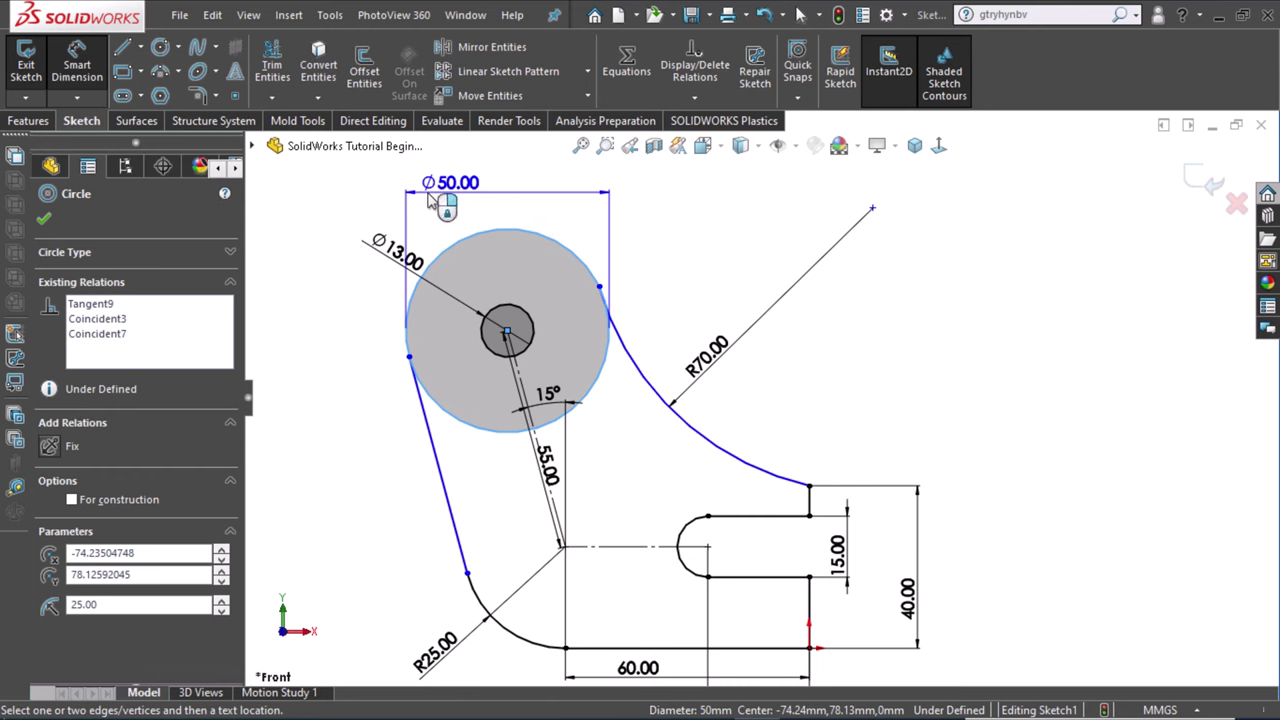
{"action": "key", "text": "Escape"}
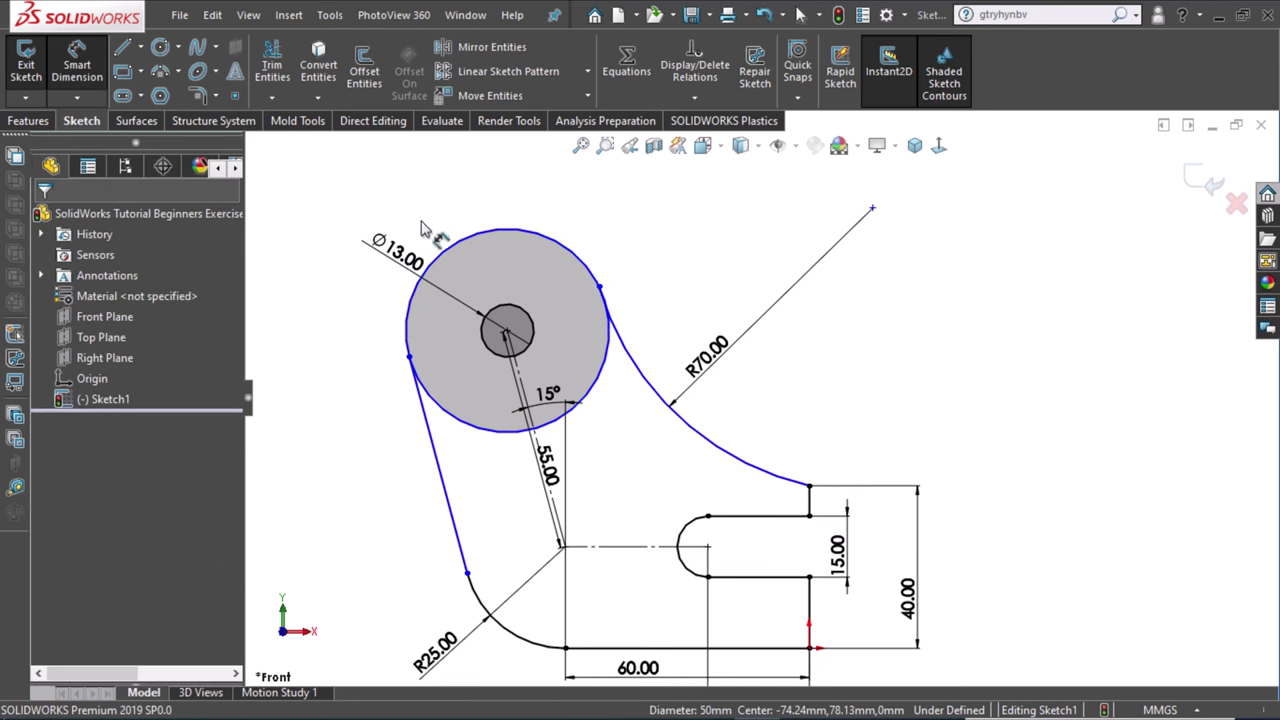
{"action": "right_click_drag", "start_coordinate": [437, 195], "coordinate": [400, 268]}
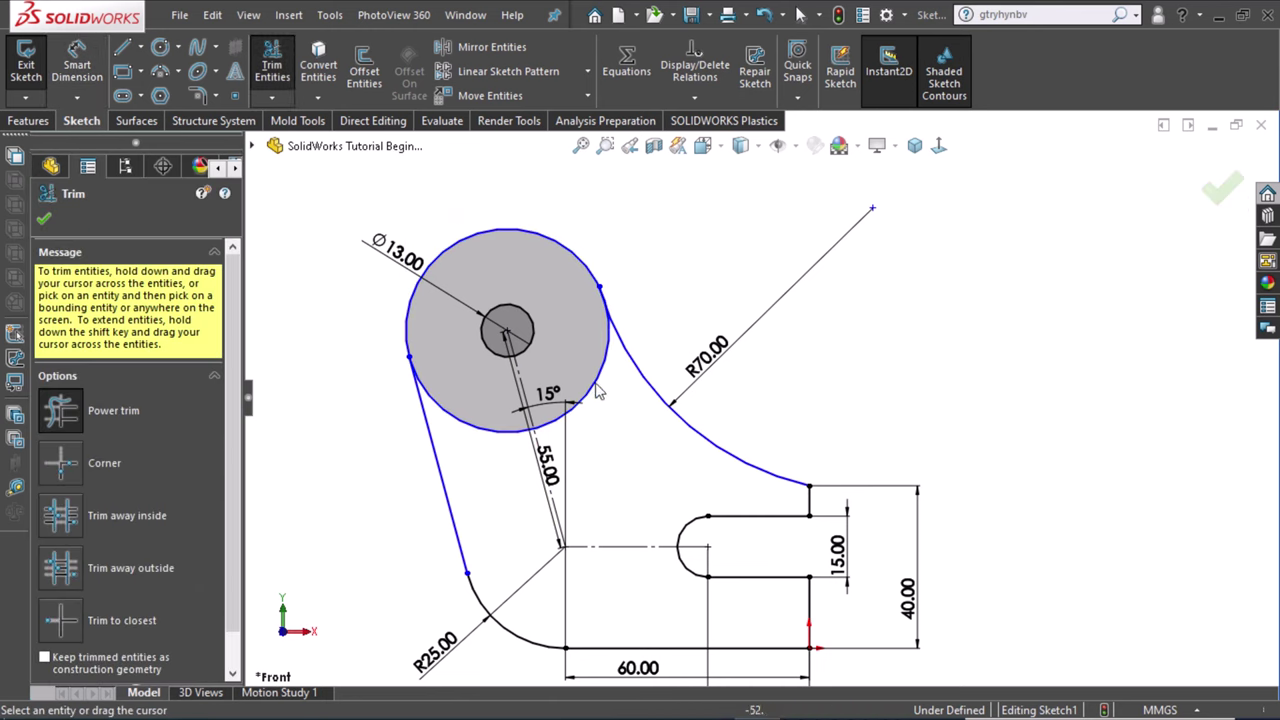
Power-trim the big circle's inner arc and dimension the remaining top arc to R15.
{"action": "left_click_drag", "start_coordinate": [597, 392], "coordinate": [591, 423]}
{"action": "key", "text": "Escape"}
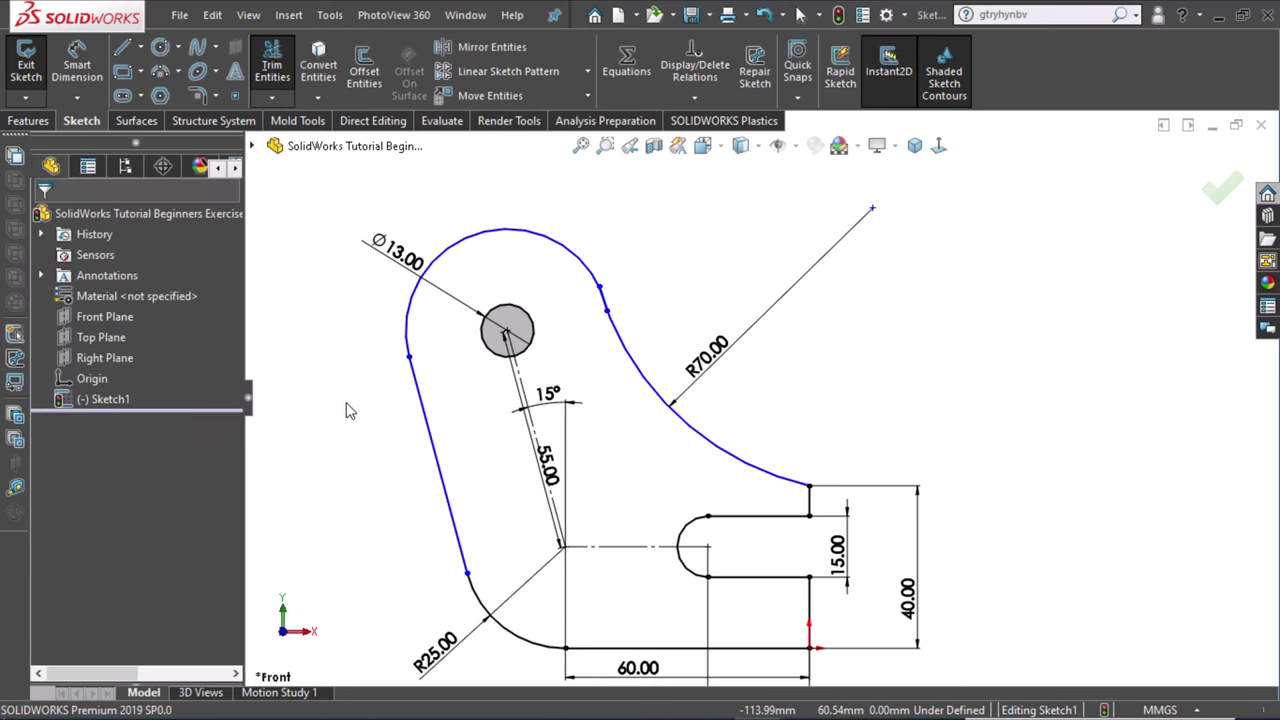
{"action": "right_click_drag", "start_coordinate": [349, 411], "coordinate": [350, 360]}
{"action": "left_click", "coordinate": [443, 248]}
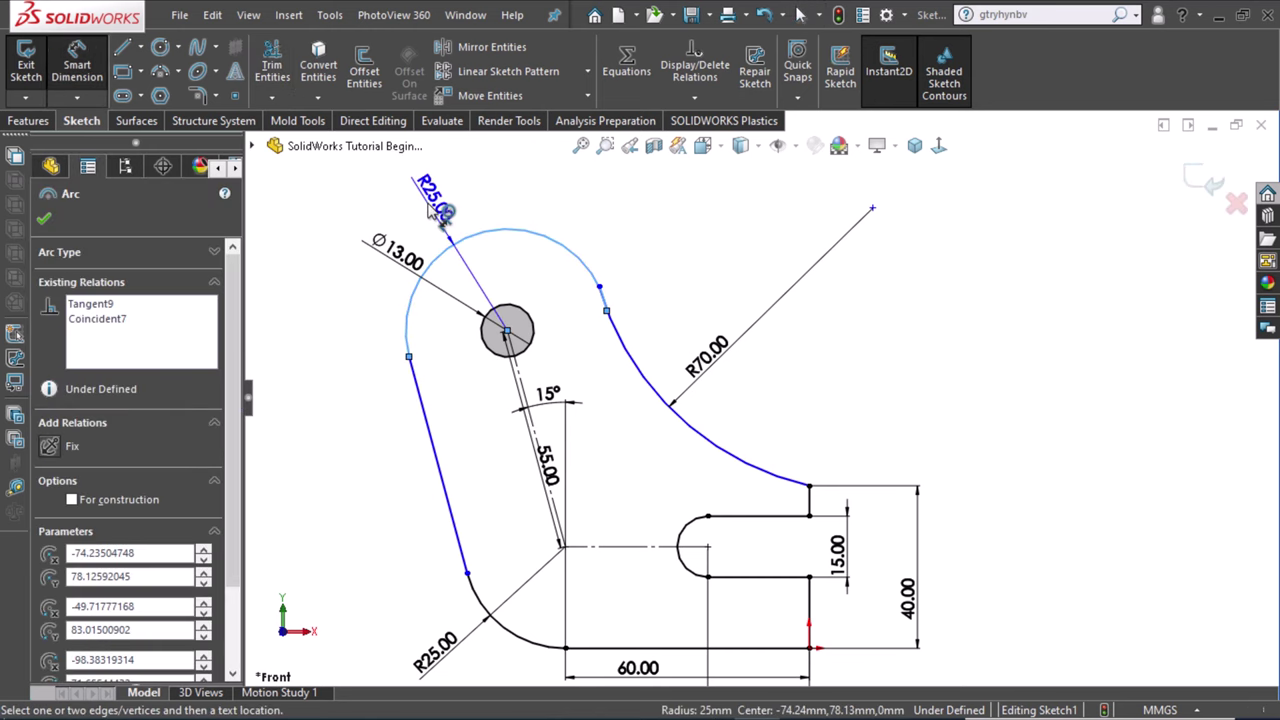
{"action": "left_click", "coordinate": [430, 207]}
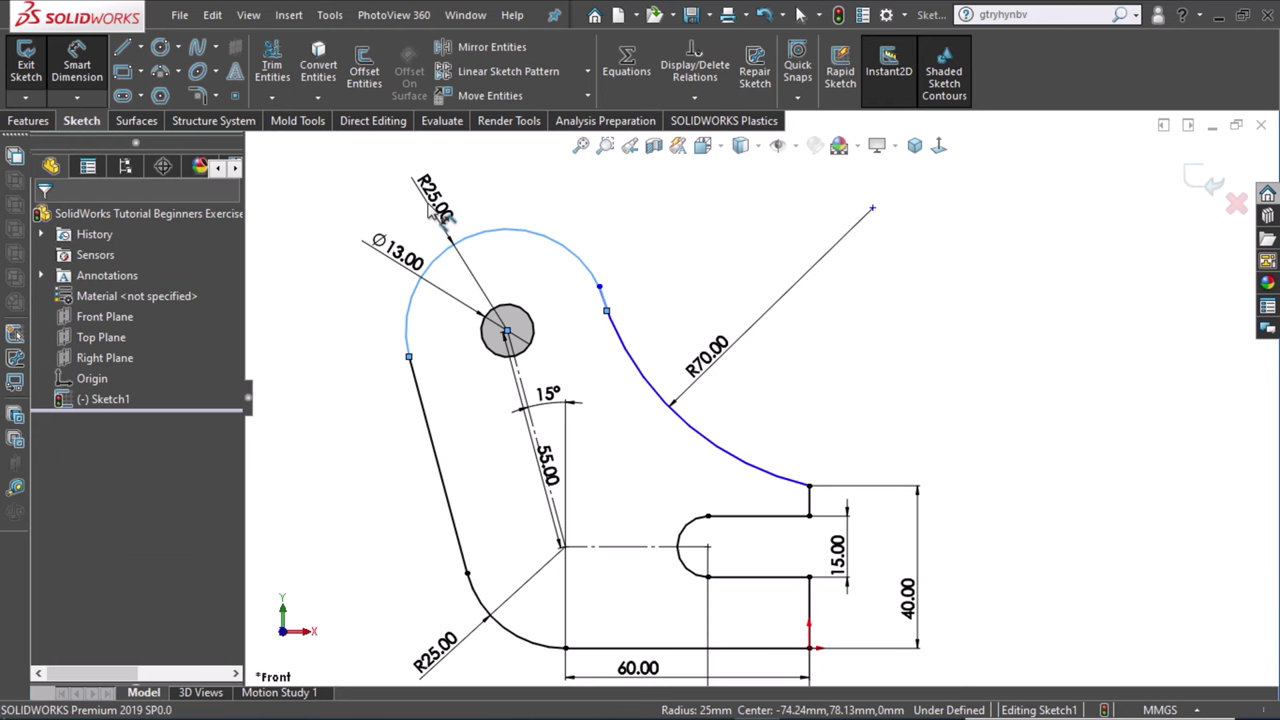
{"action": "type", "text": "15"}
{"action": "key", "text": "Return"}
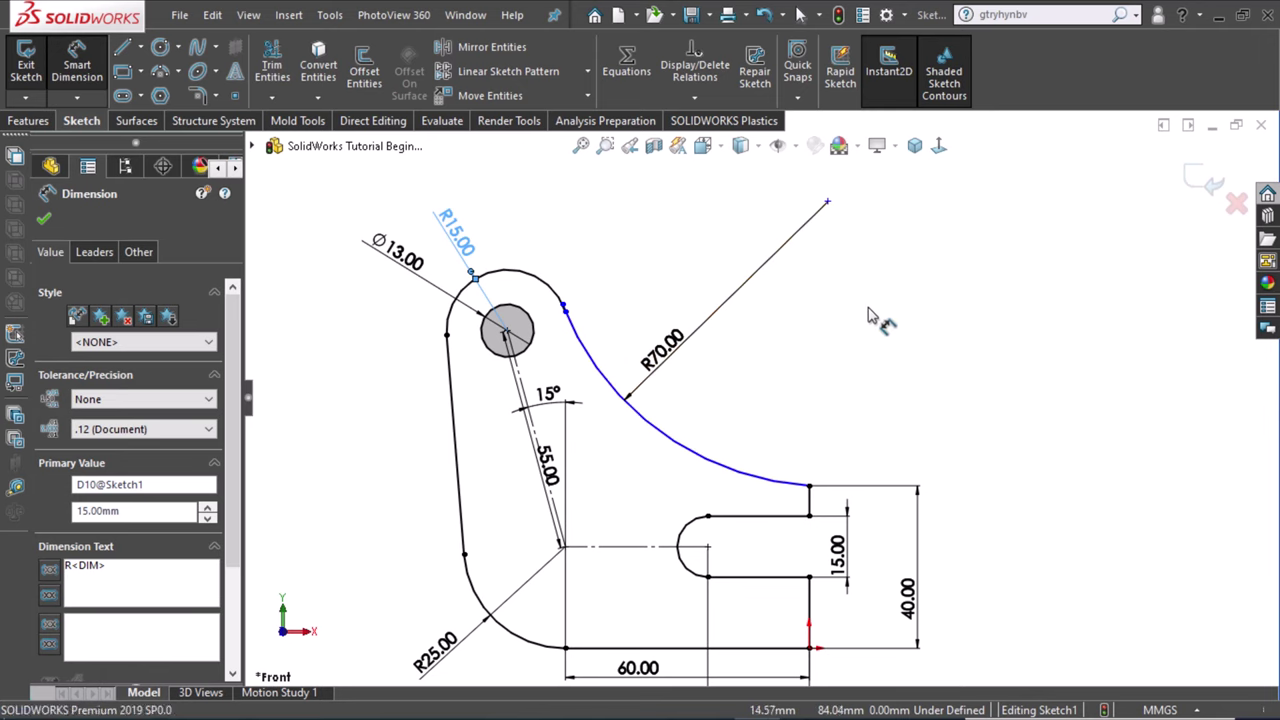
Add a tangent relation between the R70 arc and the top R15 arc.
{"action": "left_click", "coordinate": [903, 340]}
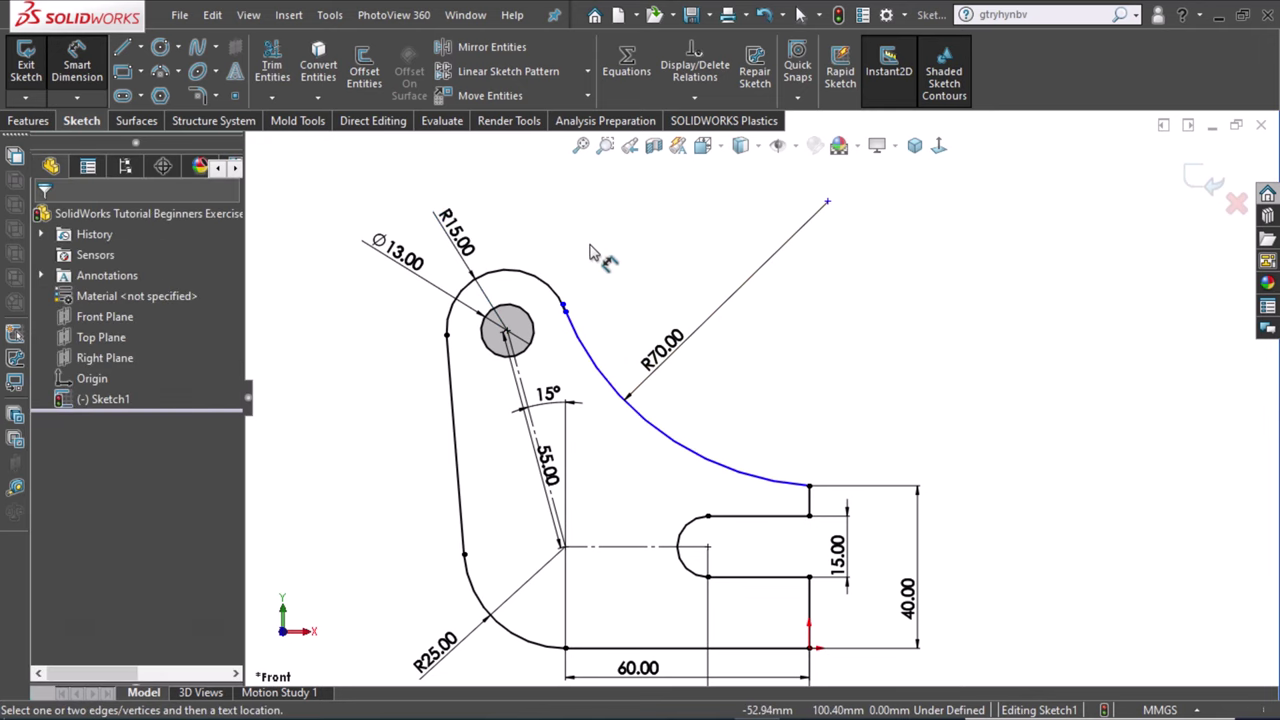
{"action": "left_click", "coordinate": [572, 321]}
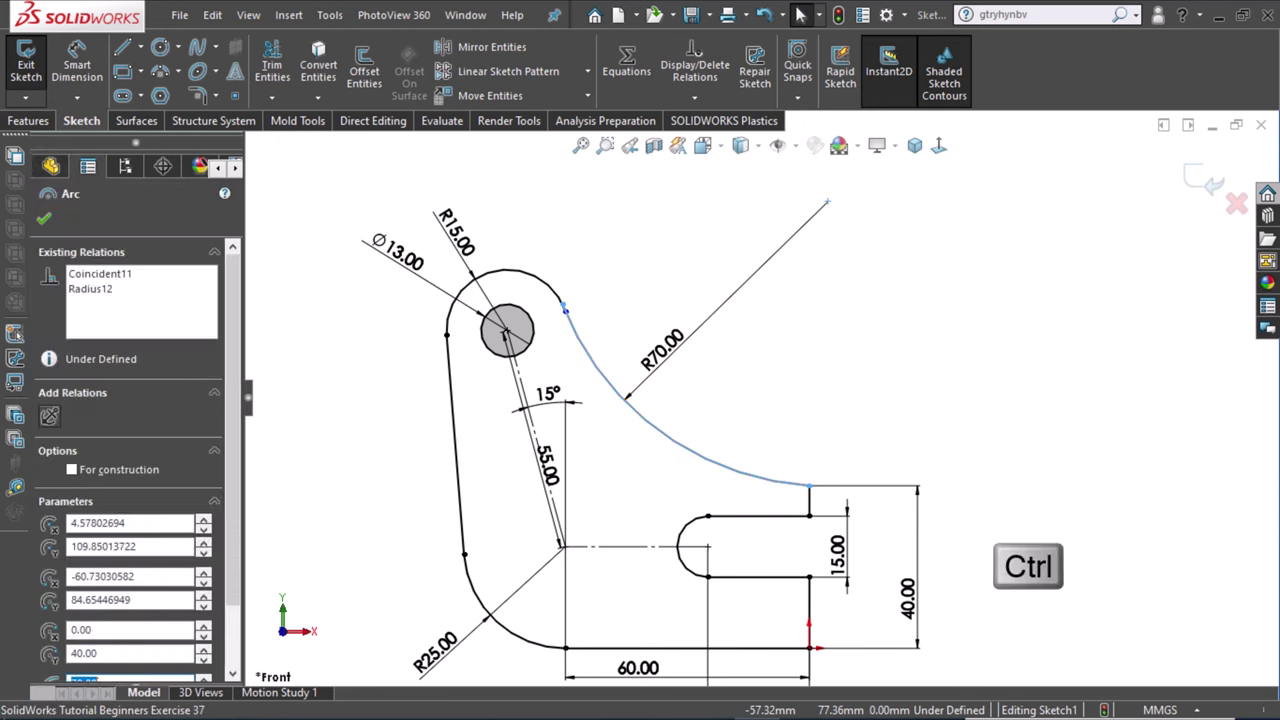
{"action": "left_click", "coordinate": [545, 290], "text": "ctrl"}
{"action": "left_click", "coordinate": [628, 198]}
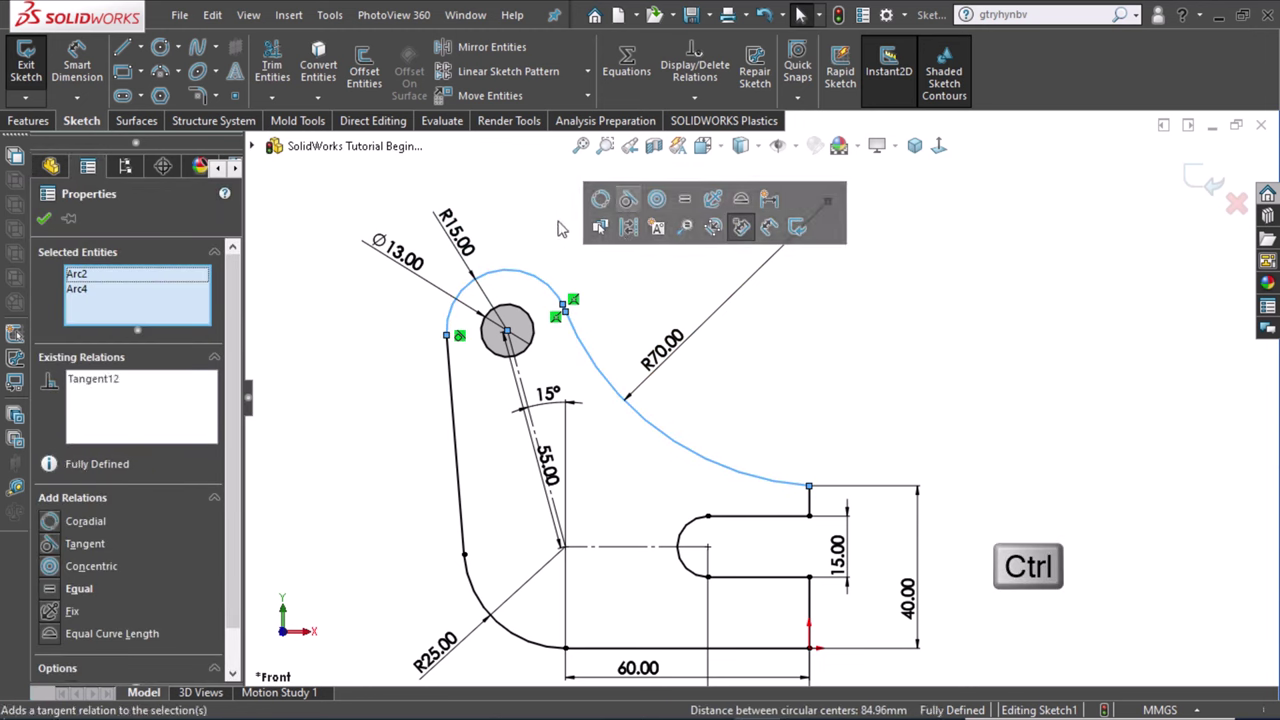
{"action": "left_click", "coordinate": [555, 235]}
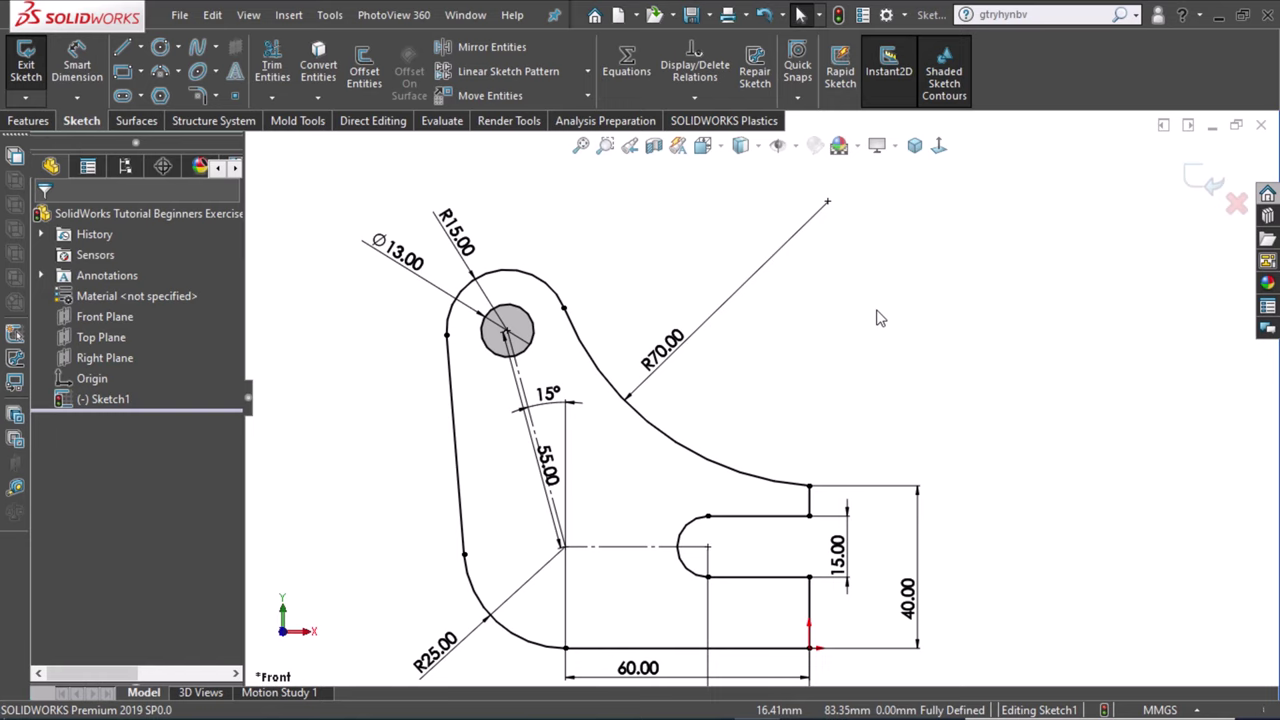
Extrude the bracket profile 30 mm in the reversed direction as Boss-Extrude1.
{"action": "scroll", "coordinate": [880, 318], "scroll_direction": "down", "scroll_amount": 1}
{"action": "scroll", "coordinate": [884, 321], "scroll_direction": "up", "scroll_amount": 2}
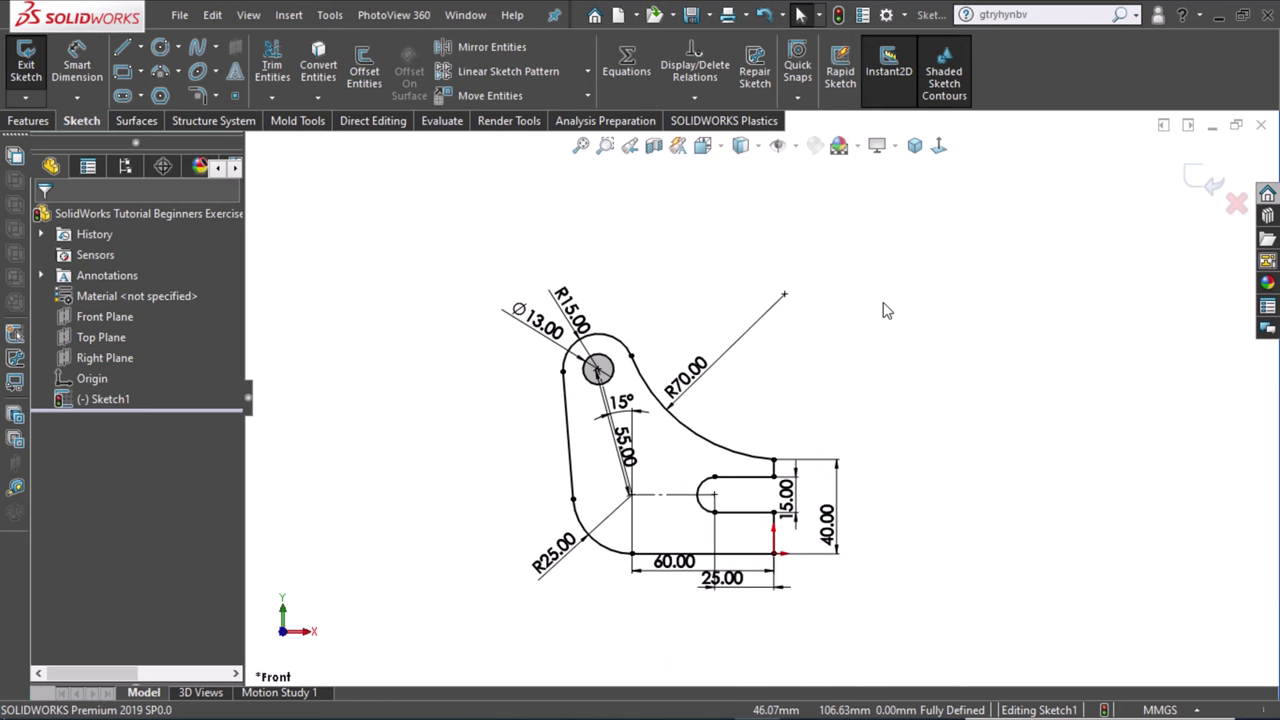
{"action": "left_click", "coordinate": [28, 120]}
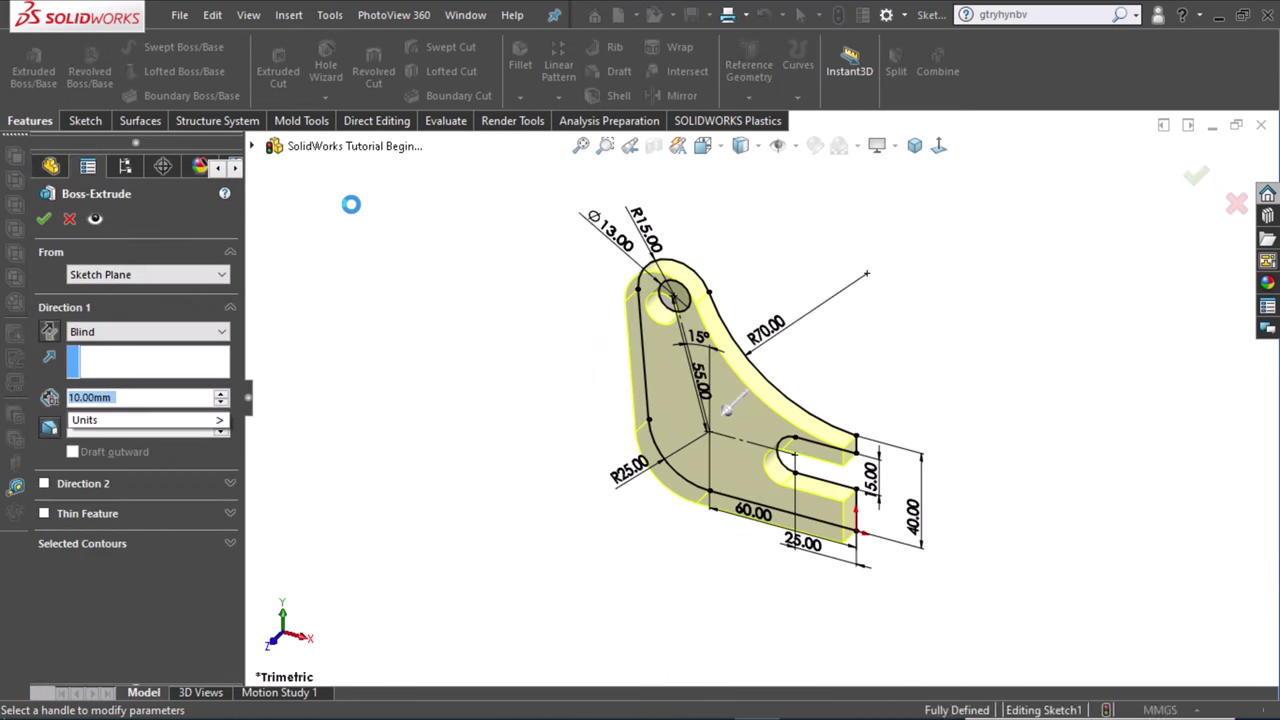
{"action": "type", "text": "30"}
{"action": "key", "text": "Return"}
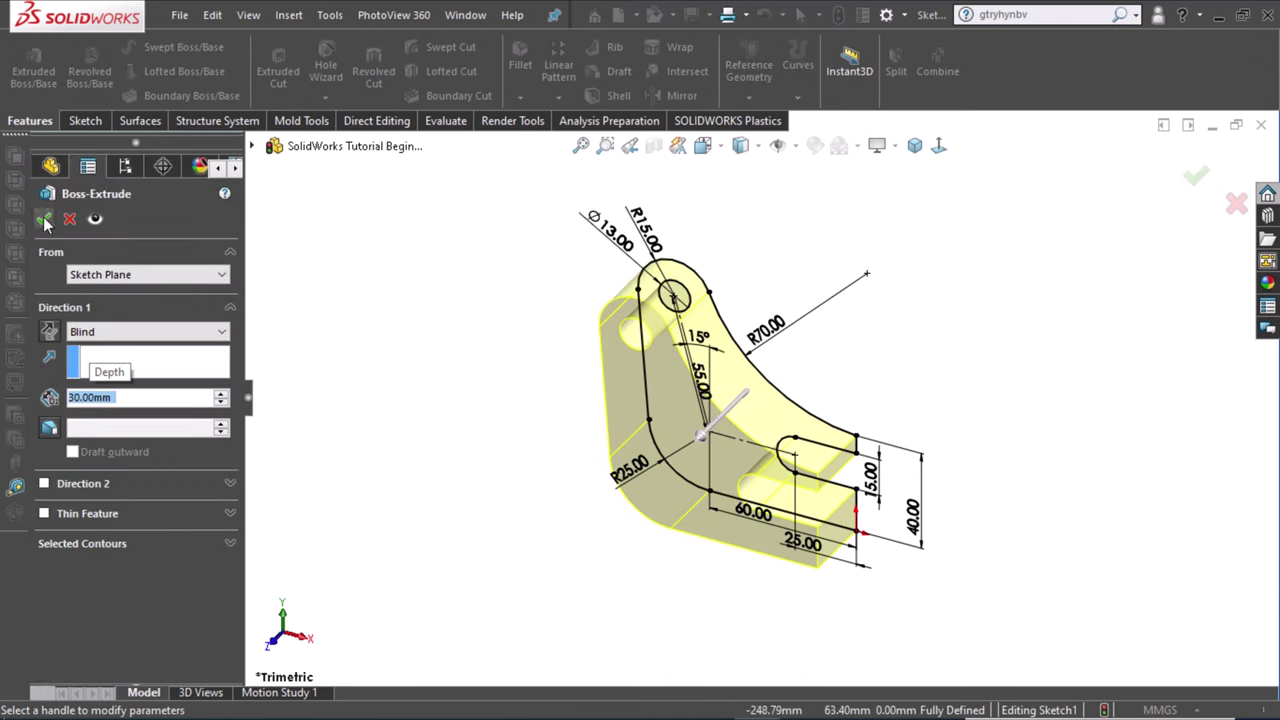
{"action": "left_click", "coordinate": [55, 340]}
{"action": "left_click", "coordinate": [42, 220]}
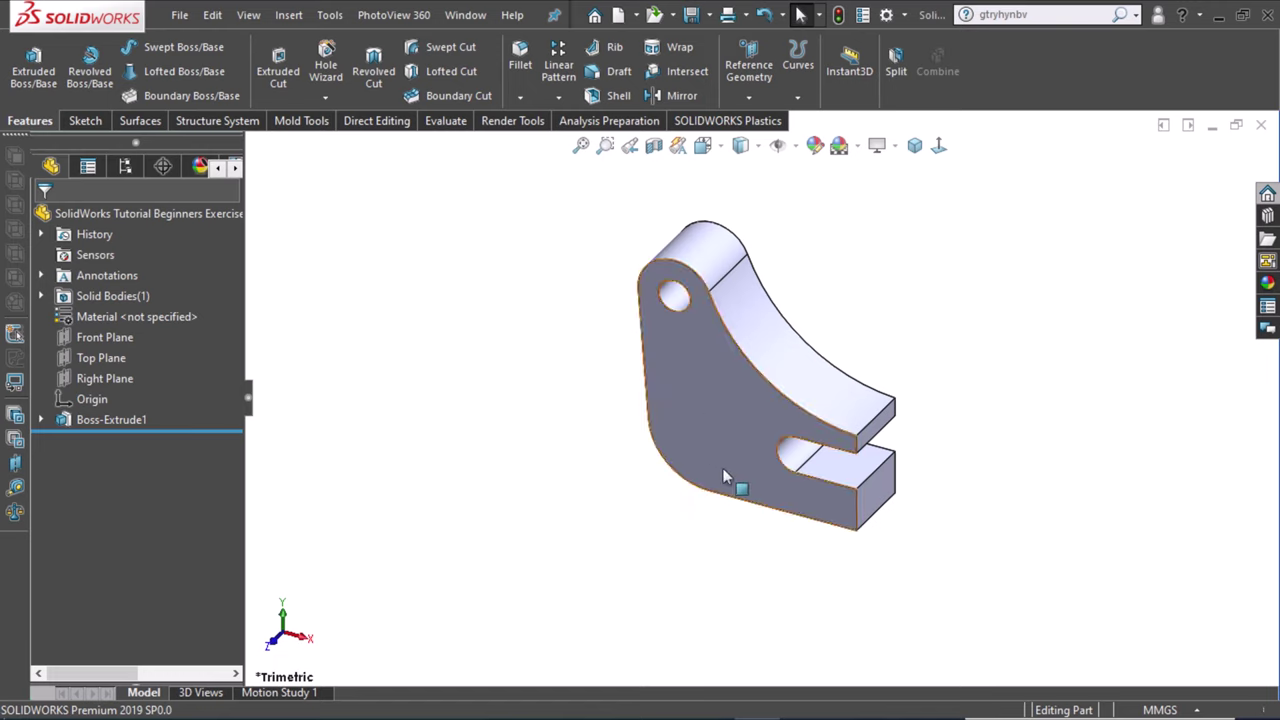
Sketch on the bracket's bottom face and draw a corner rectangle starting at its right edge.
{"action": "middle_click_drag", "start_coordinate": [711, 531], "coordinate": [760, 371]}
{"action": "left_click", "coordinate": [760, 420]}
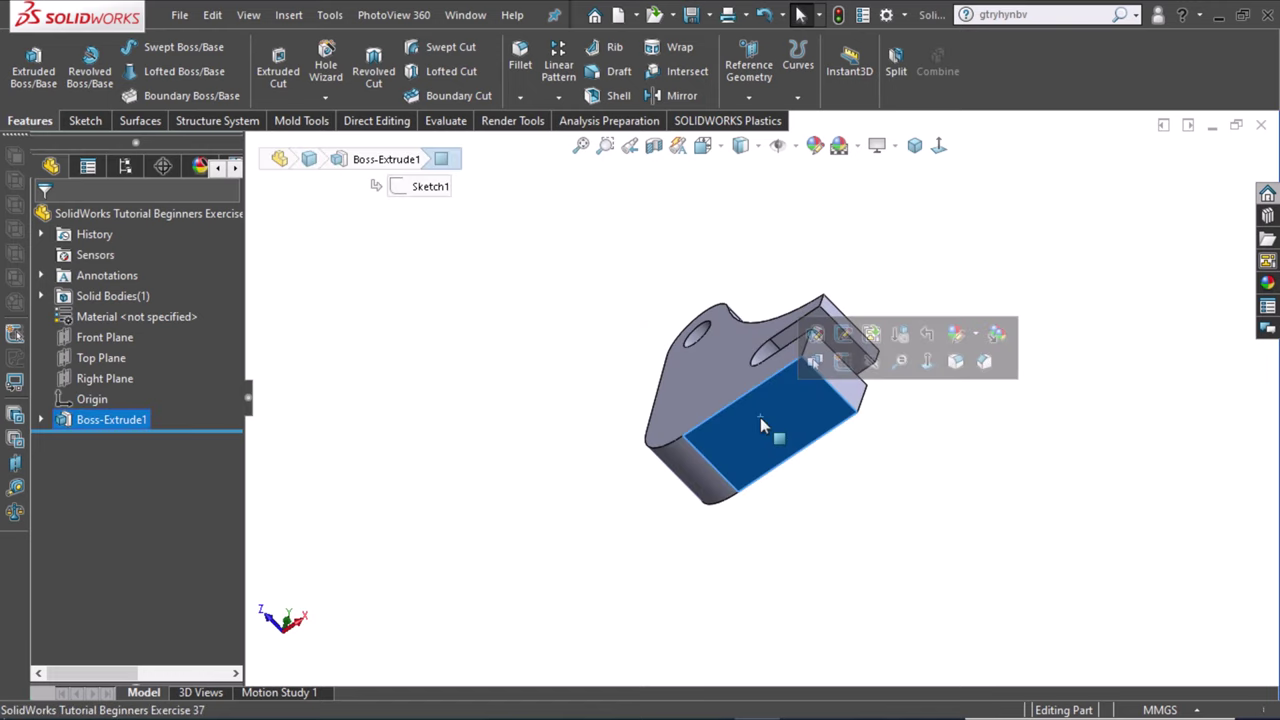
{"action": "left_click", "coordinate": [846, 363]}
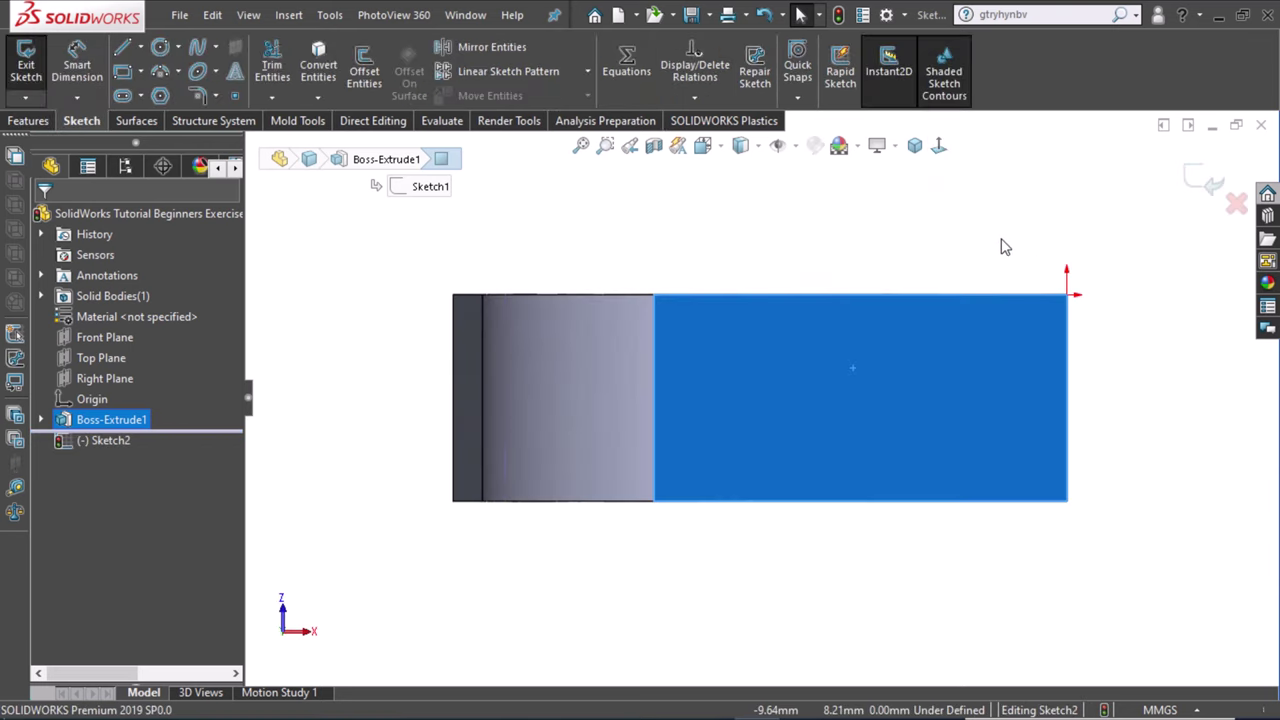
{"action": "right_click_drag", "start_coordinate": [1005, 247], "coordinate": [999, 320]}
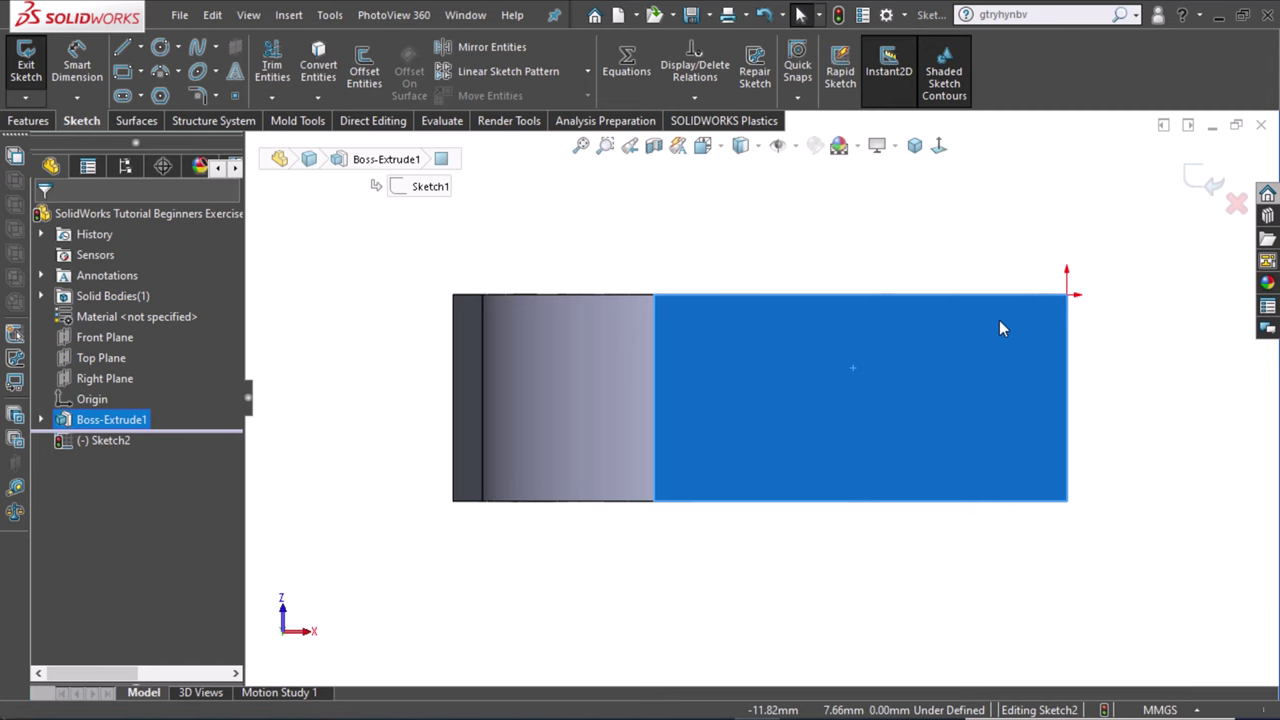
{"action": "left_click", "coordinate": [1066, 449]}
{"action": "left_click", "coordinate": [851, 372]}
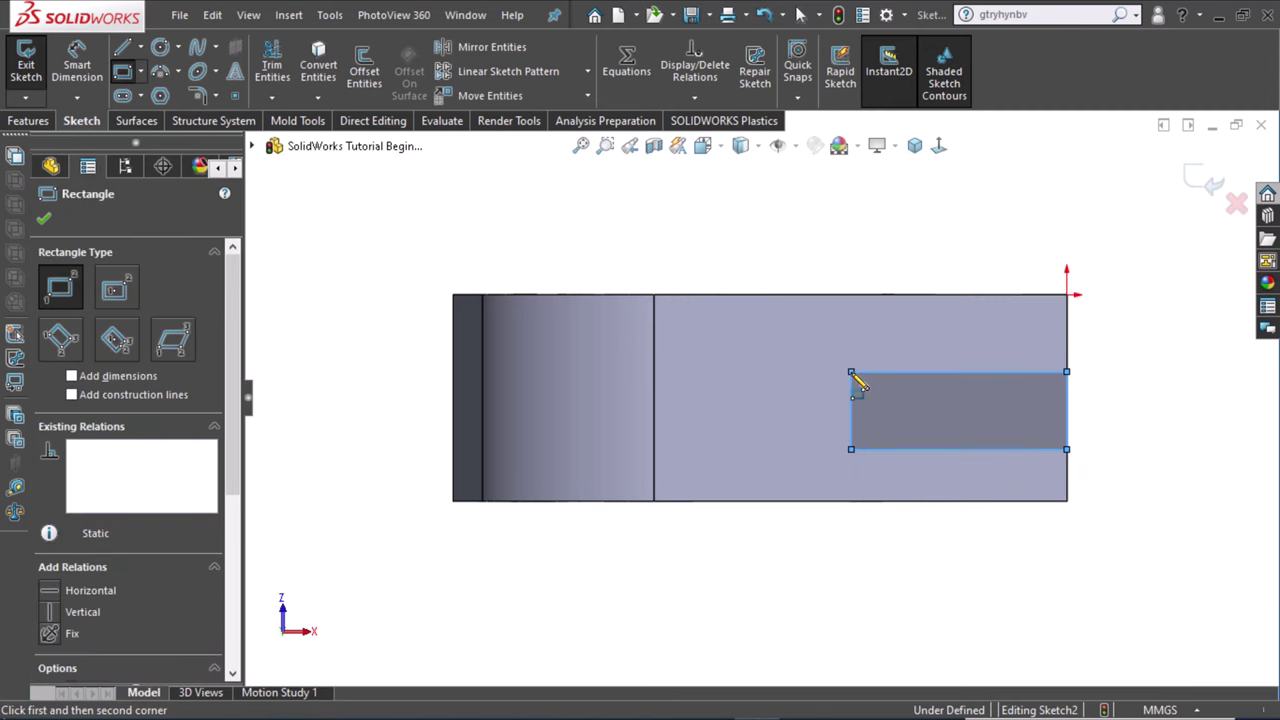
{"action": "key", "text": "Escape"}
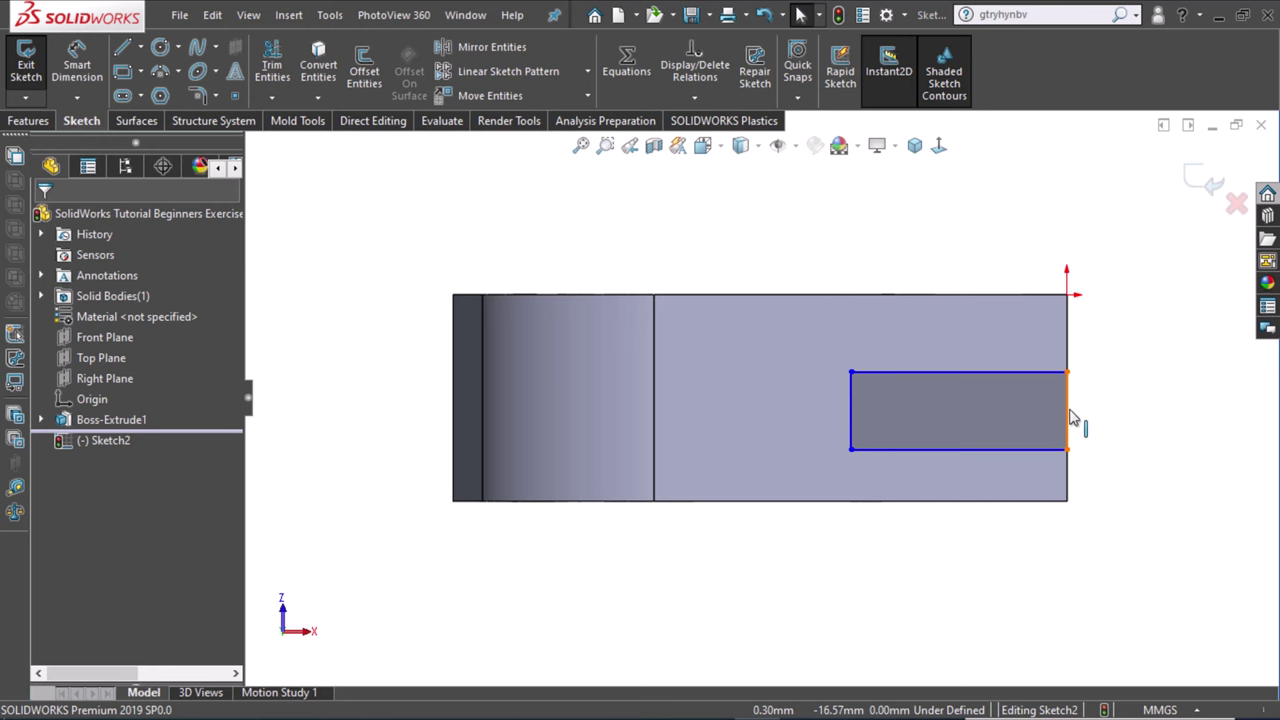
Make the rectangle's right-edge midpoint coincident with the midpoint of the part's right edge.
{"action": "left_click", "coordinate": [1070, 414]}
{"action": "right_click", "coordinate": [1069, 410]}
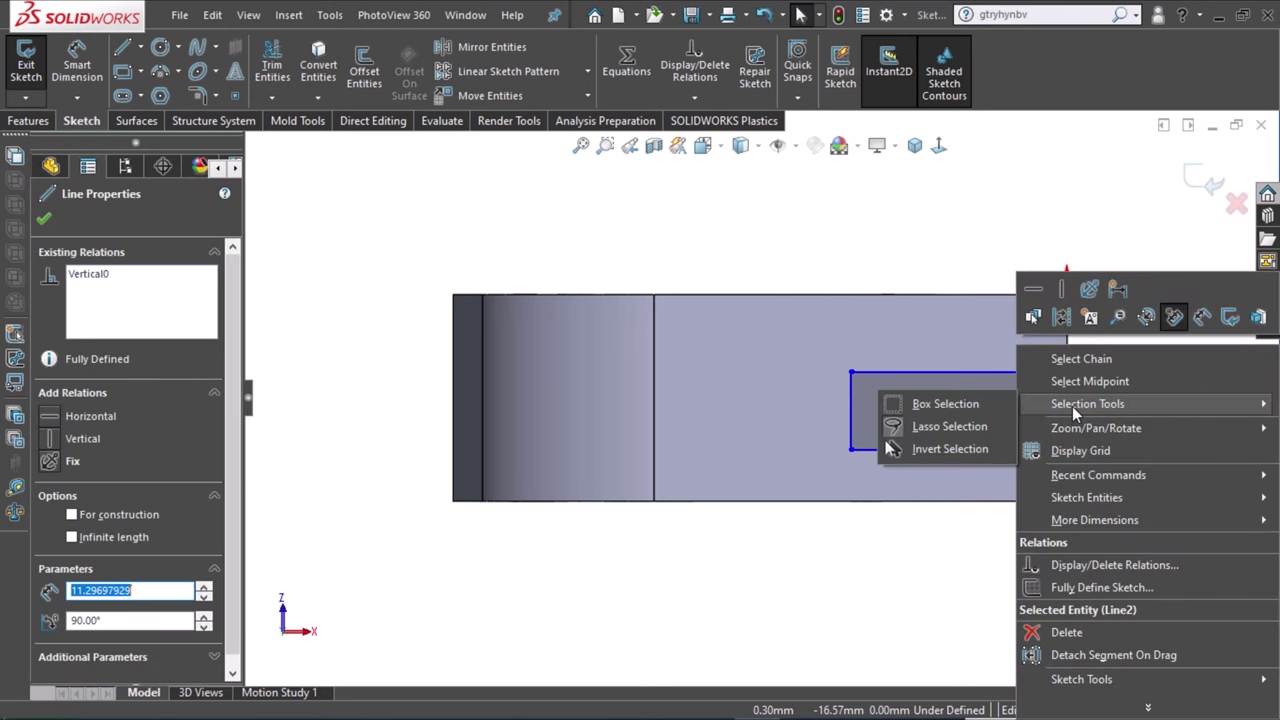
{"action": "key", "text": "Escape"}
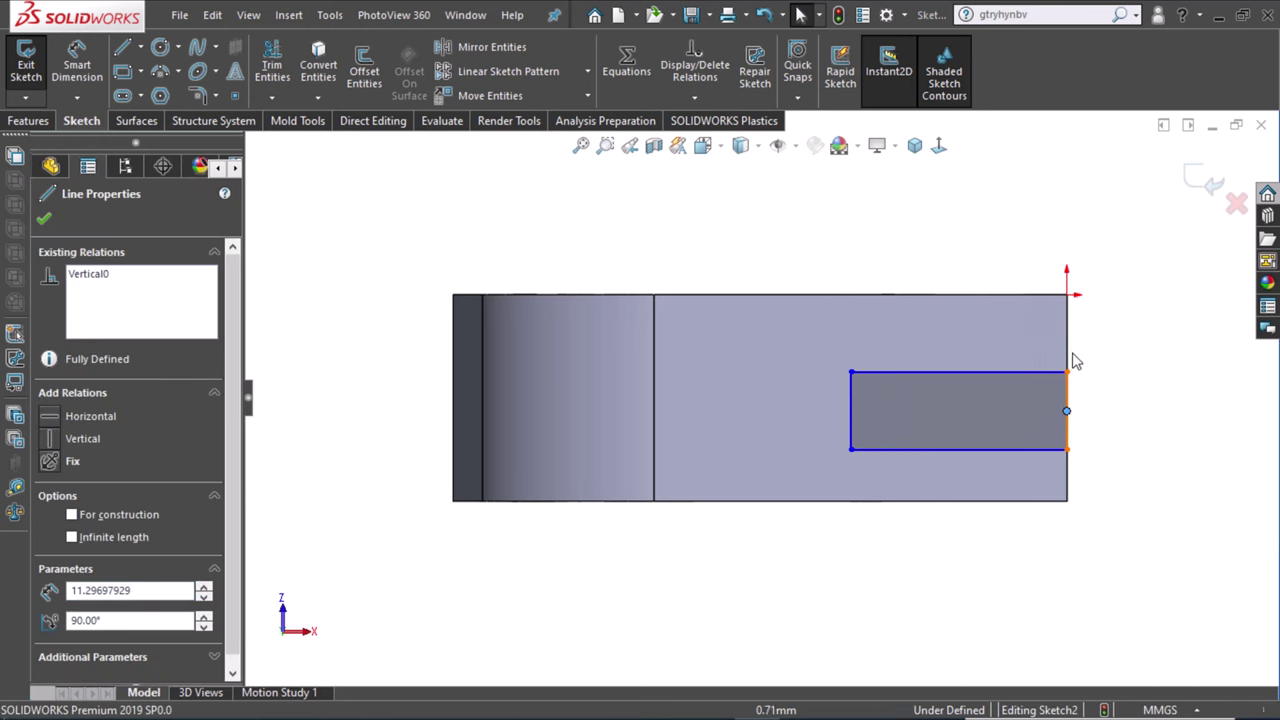
{"action": "left_click", "coordinate": [1104, 413]}
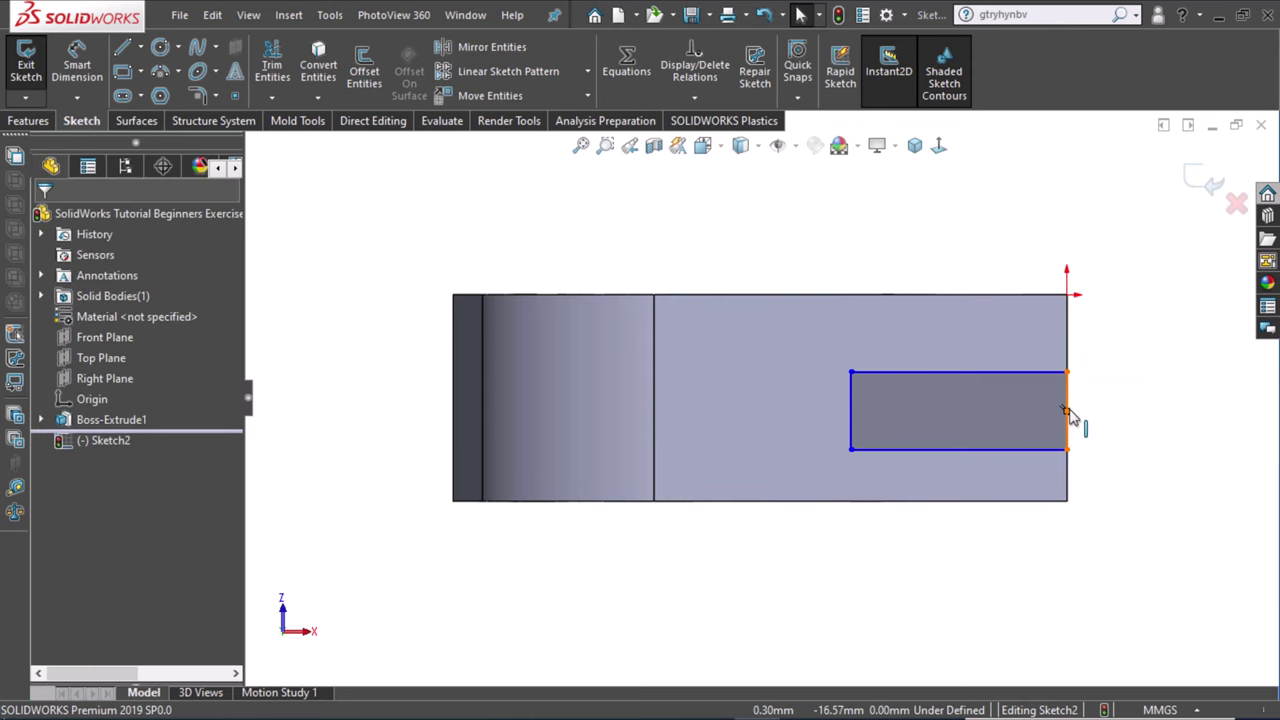
{"action": "right_click", "coordinate": [1068, 338]}
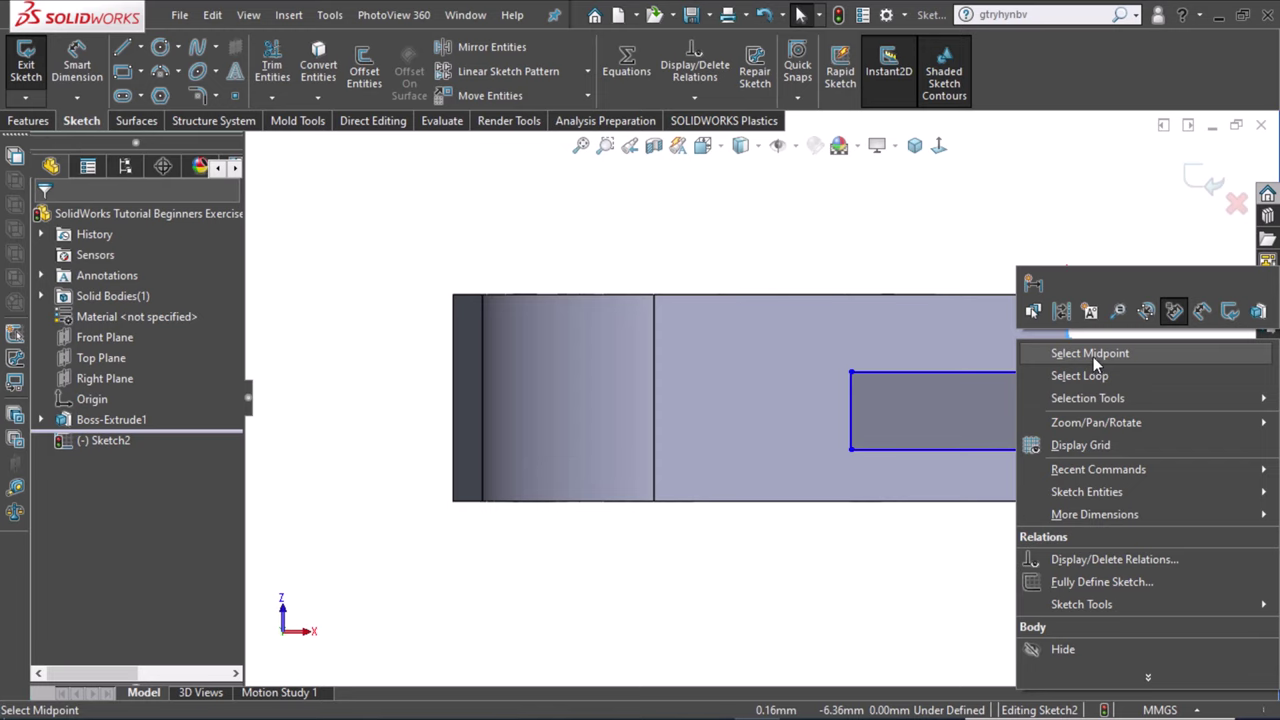
{"action": "left_click", "coordinate": [1095, 357]}
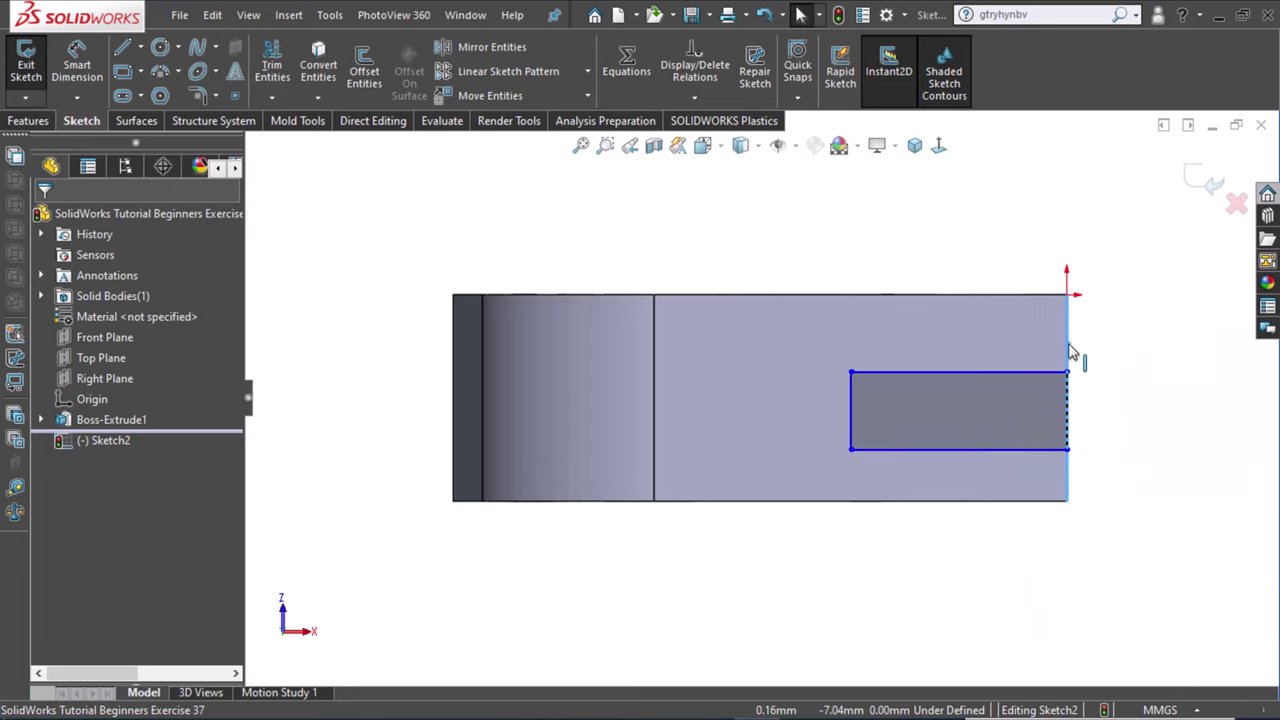
{"action": "right_click", "coordinate": [1068, 348]}
{"action": "left_click", "coordinate": [1090, 358]}
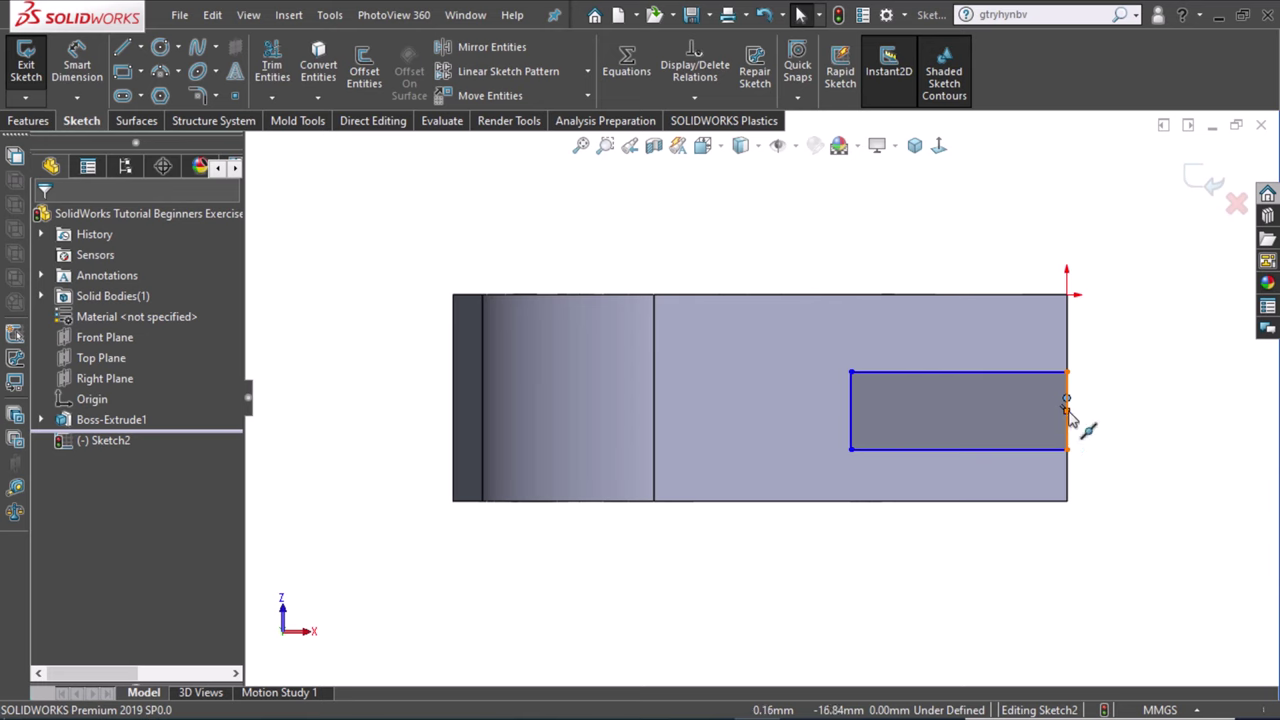
{"action": "left_click", "coordinate": [1068, 410]}
{"action": "left_click", "coordinate": [1068, 410], "text": "ctrl"}
{"action": "left_click", "coordinate": [1089, 327]}
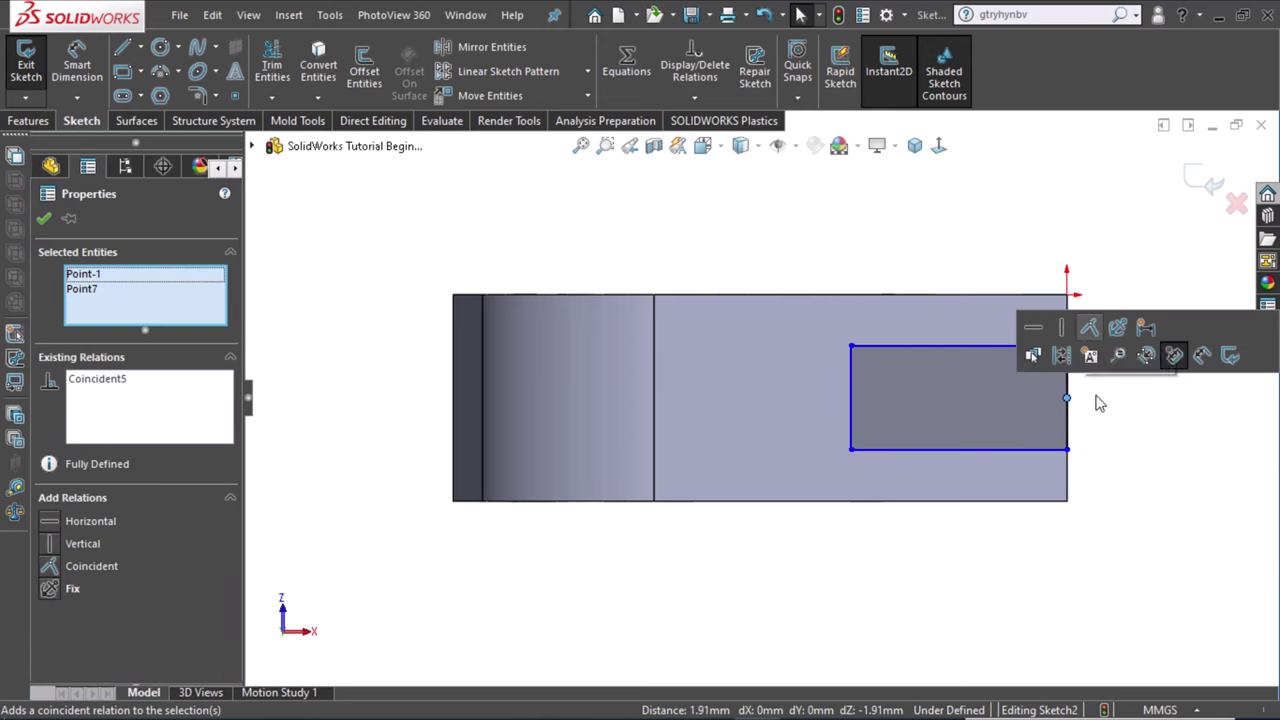
{"action": "left_click", "coordinate": [1117, 428]}
{"action": "right_click_drag", "start_coordinate": [1117, 430], "coordinate": [1125, 318]}
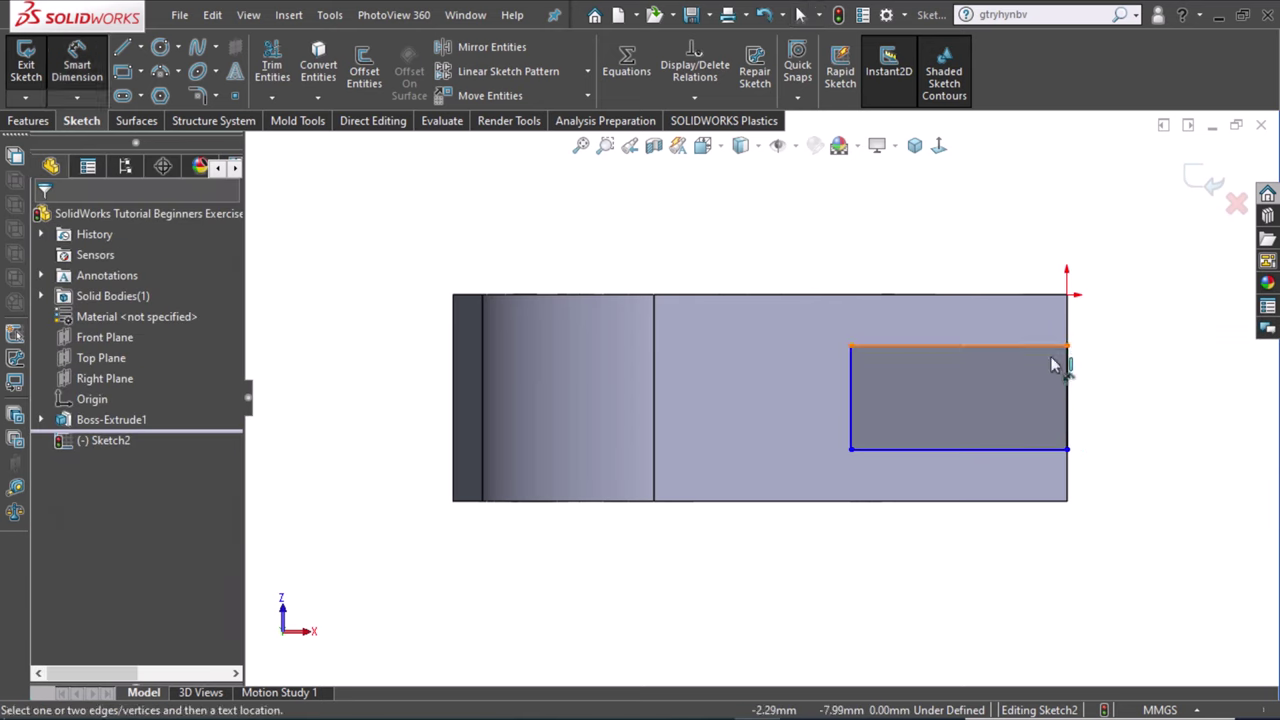
Dimension the rectangle's bottom edge to 40 mm and its right edge to 15 mm.
{"action": "left_click", "coordinate": [909, 450]}
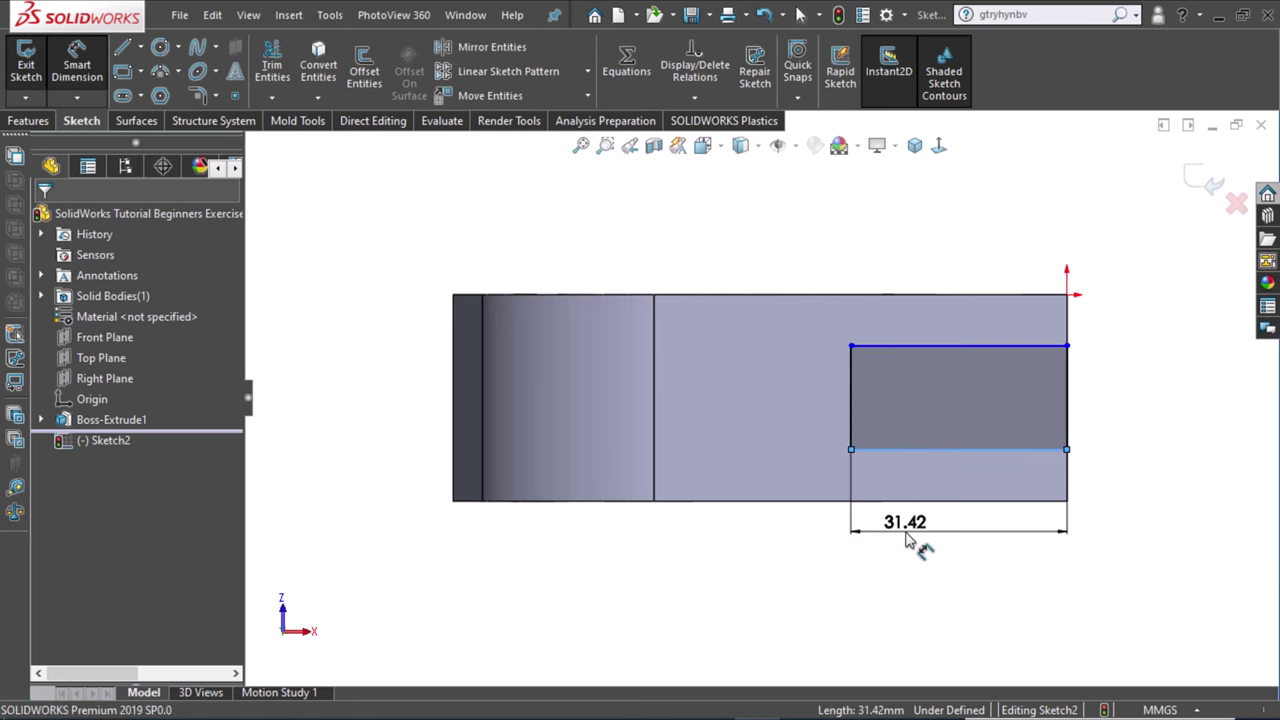
{"action": "left_click", "coordinate": [909, 540]}
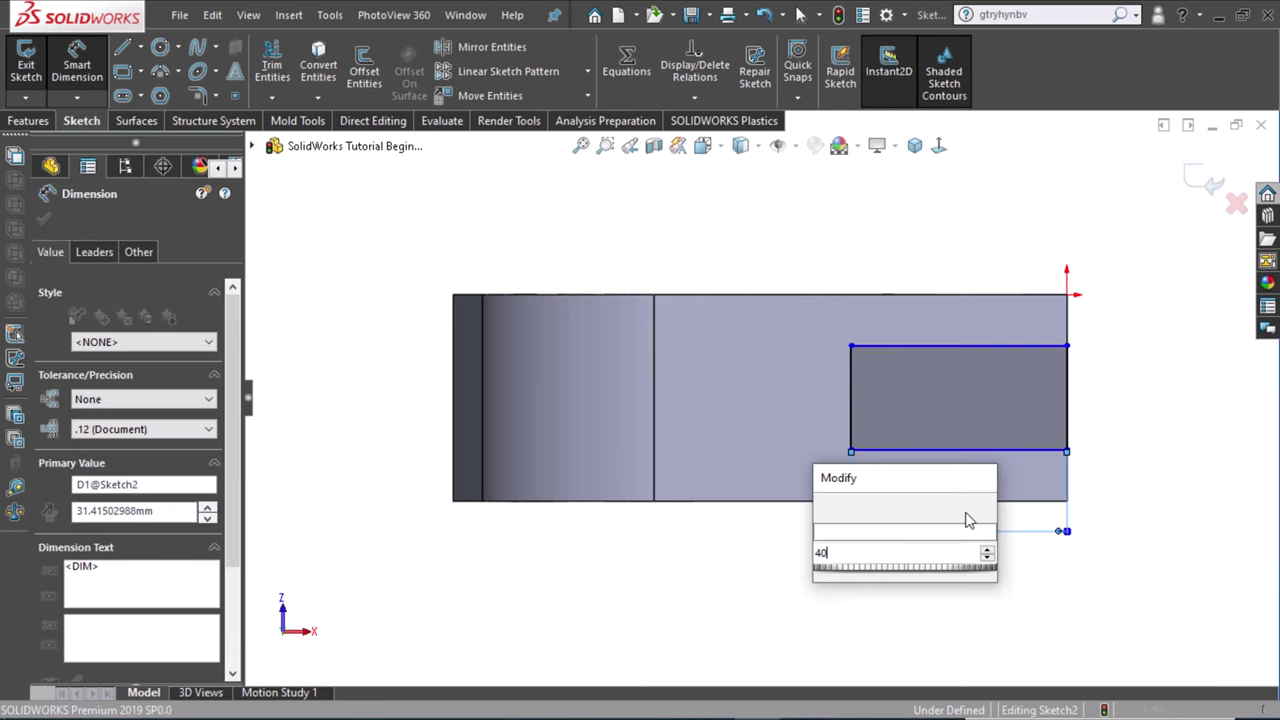
{"action": "key", "text": "Escape"}
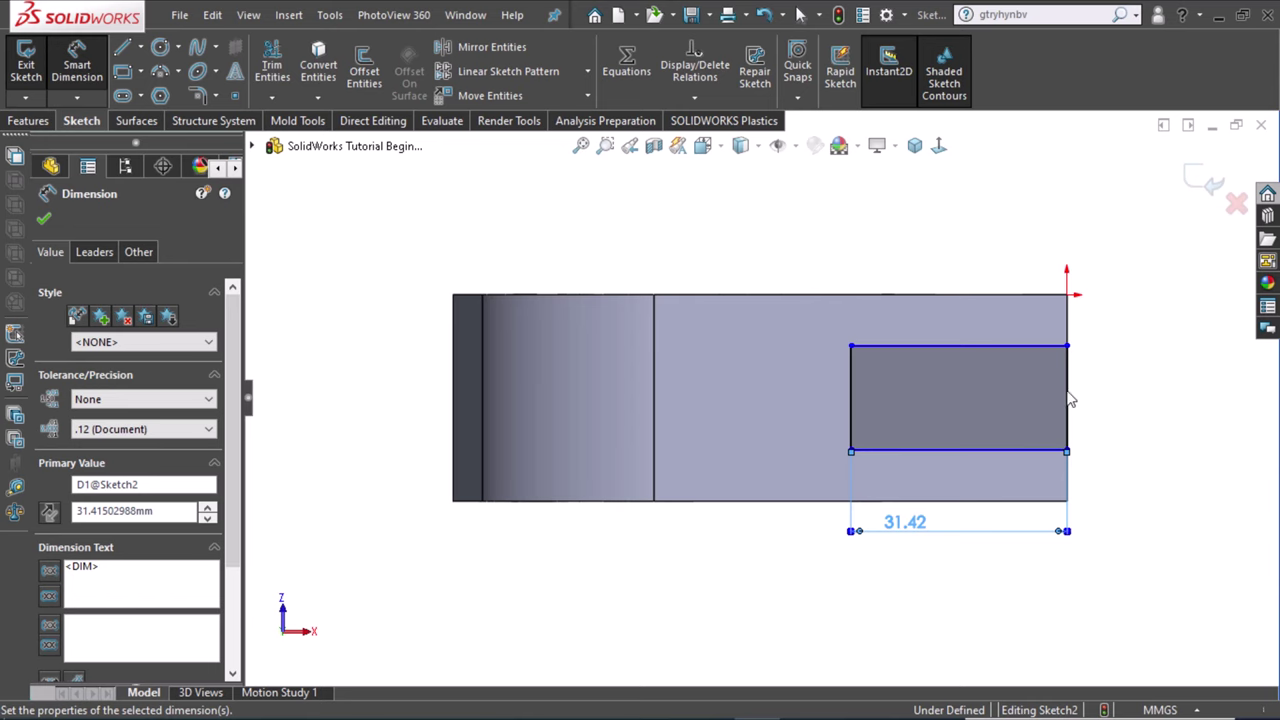
{"action": "left_click", "coordinate": [1068, 400]}
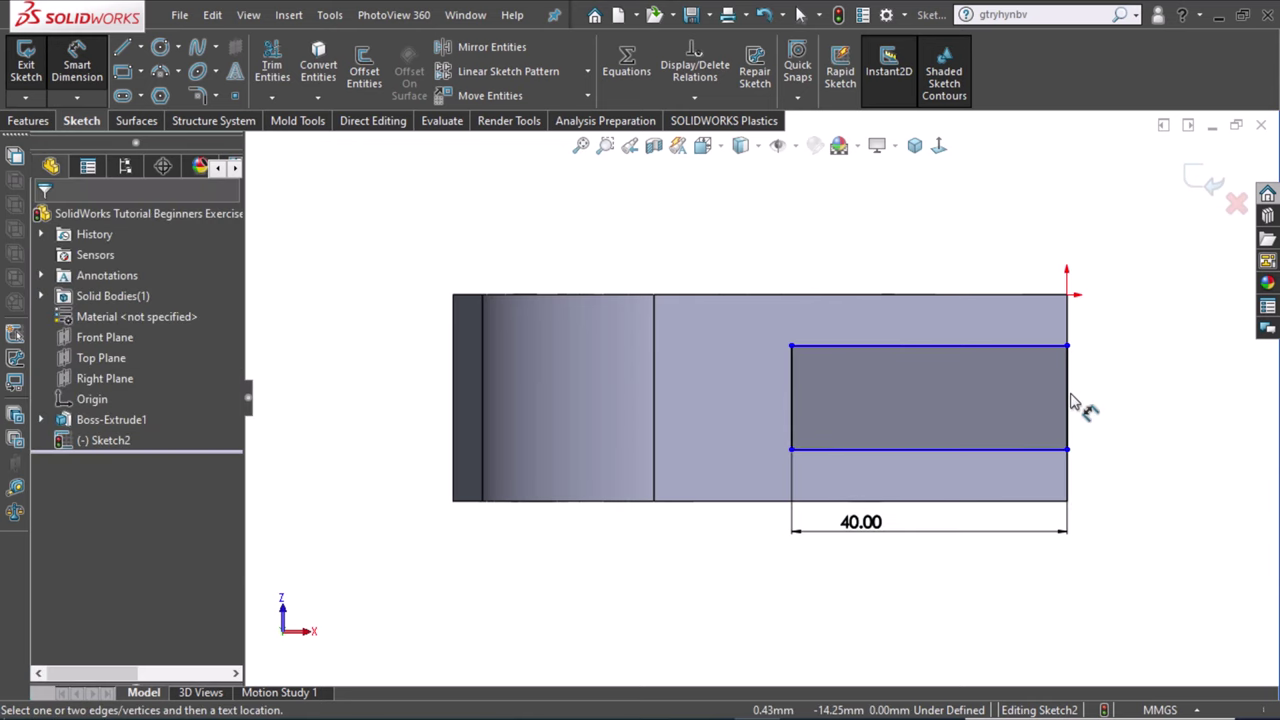
{"action": "left_click", "coordinate": [1140, 400]}
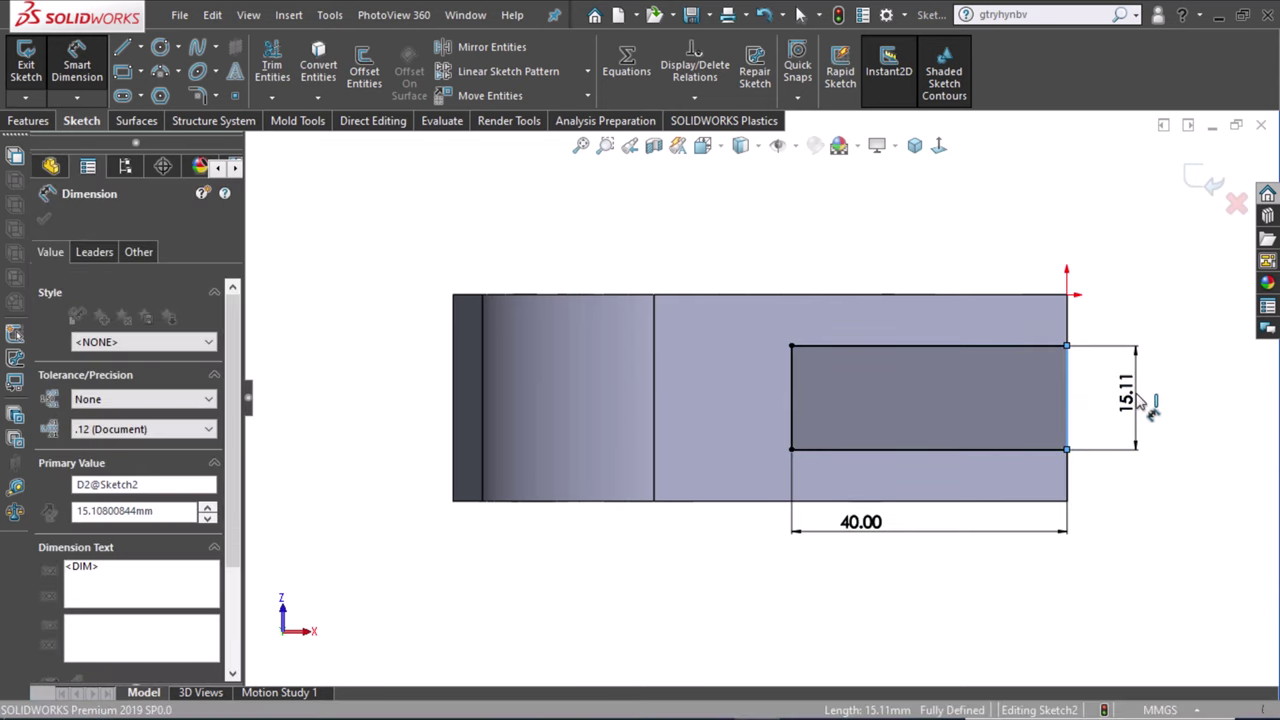
{"action": "type", "text": "15"}
{"action": "key", "text": "Return"}
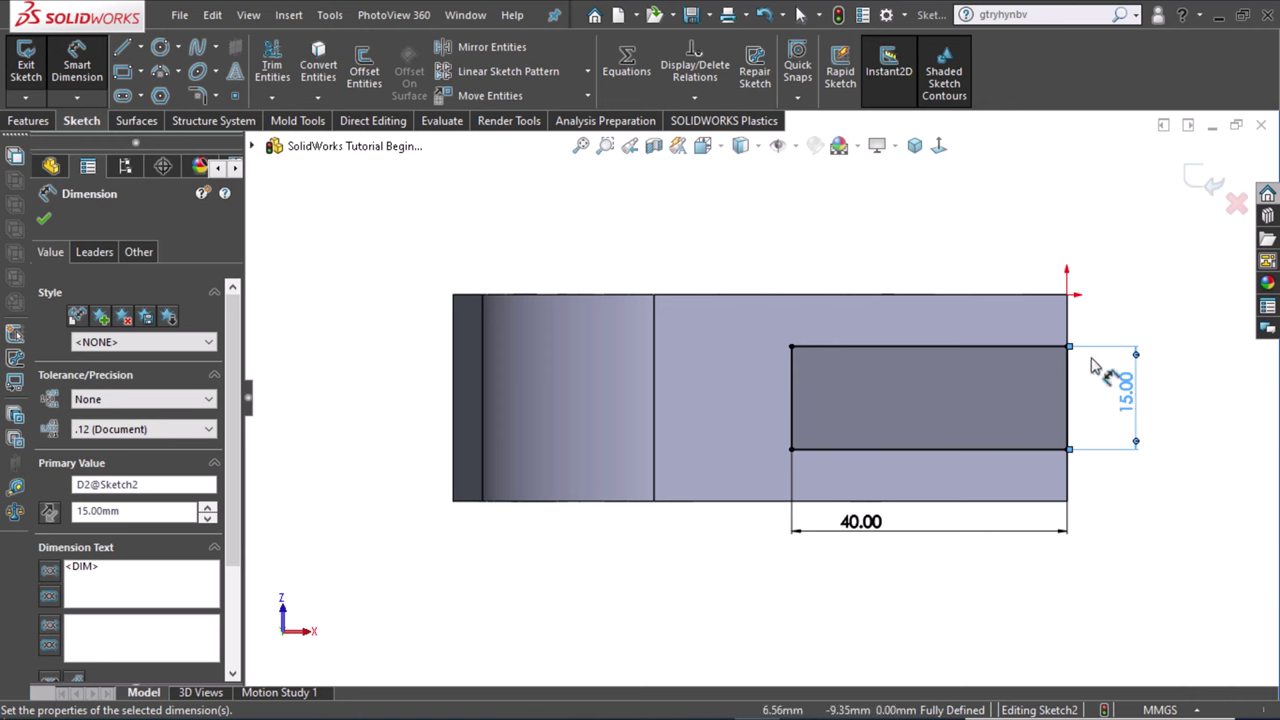
{"action": "left_click", "coordinate": [922, 242]}
{"action": "left_click", "coordinate": [30, 121]}
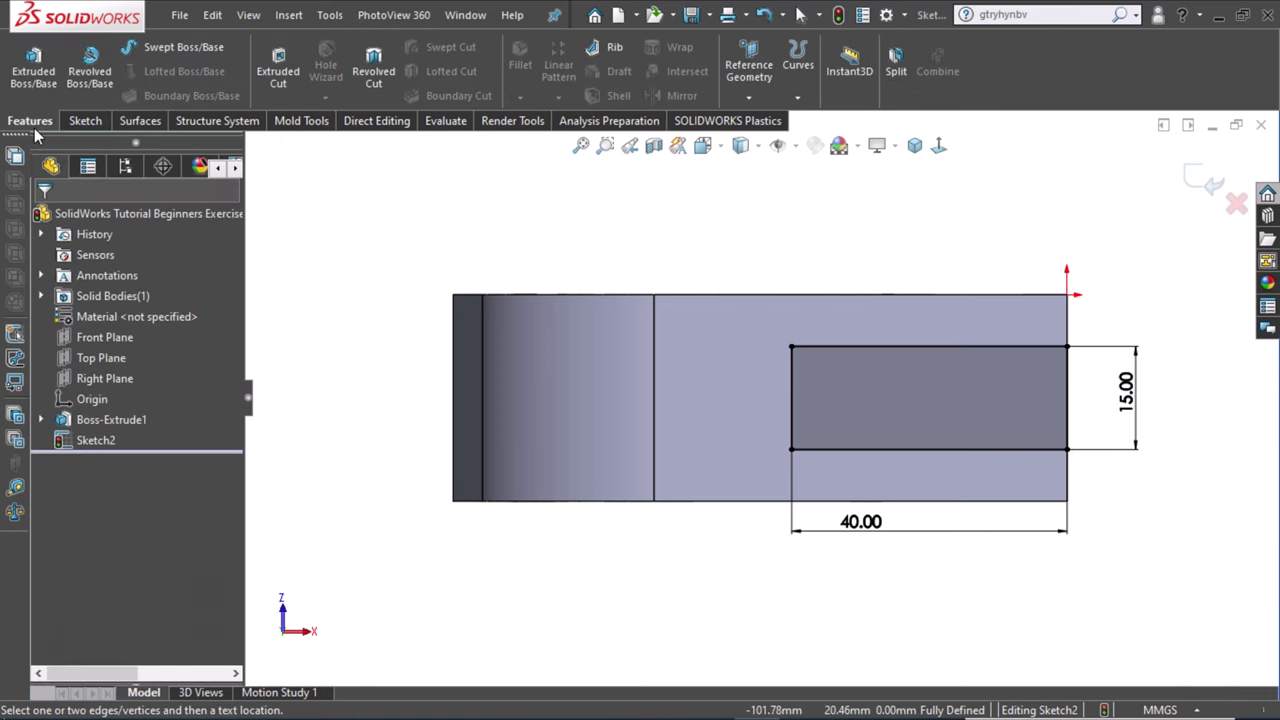
Cut the rectangle Through All as Cut-Extrude1, then orbit to an angled view of the part.
{"action": "left_click", "coordinate": [290, 88]}
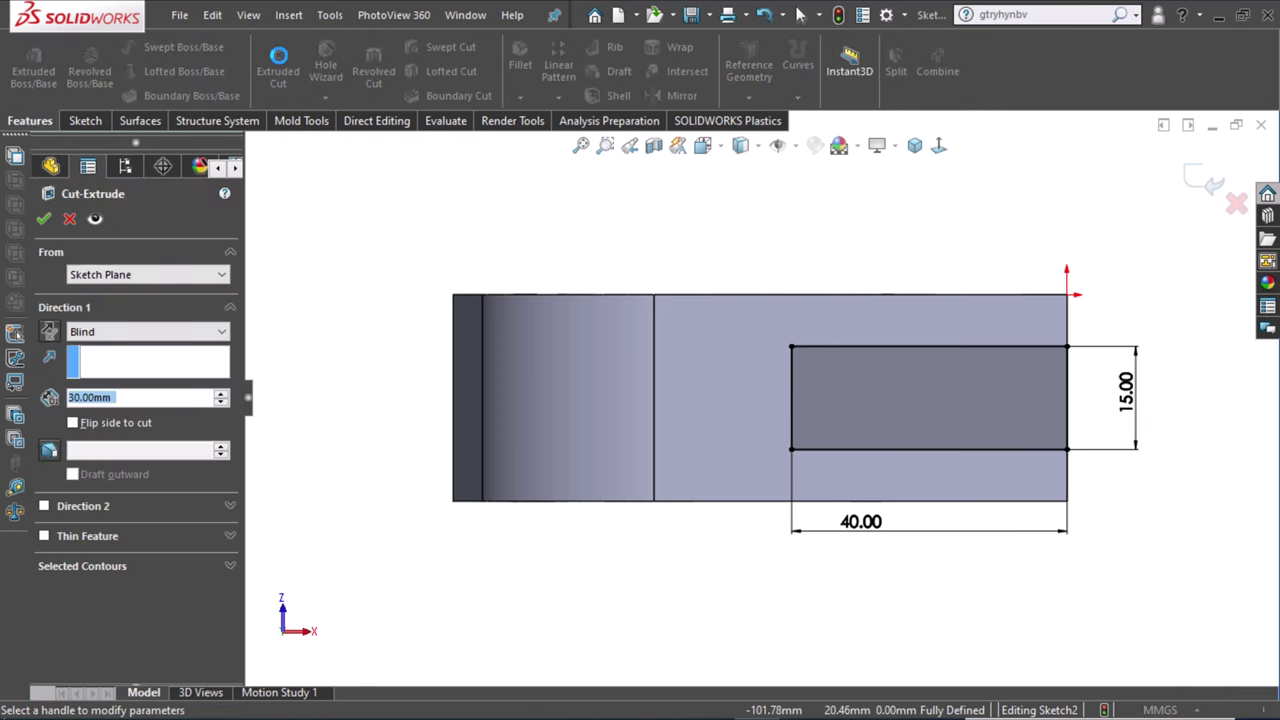
{"action": "left_click", "coordinate": [148, 331]}
{"action": "left_click", "coordinate": [100, 360]}
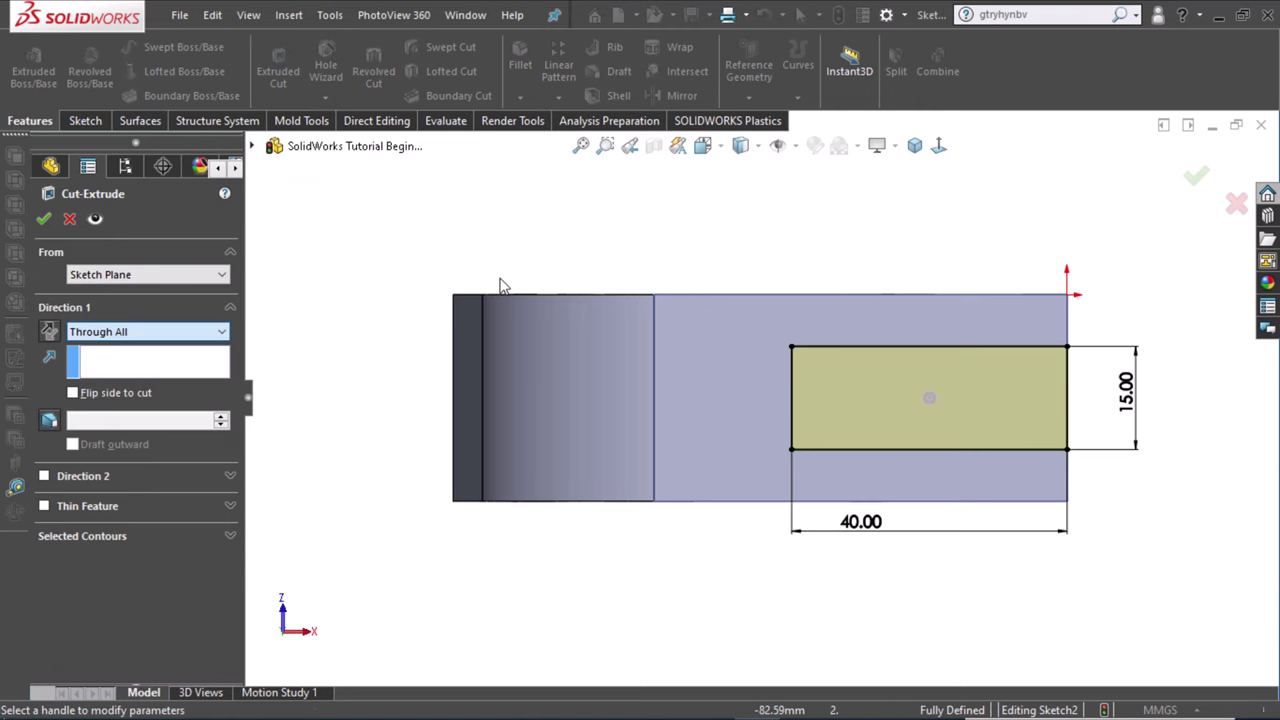
{"action": "key", "text": "ctrl+1"}
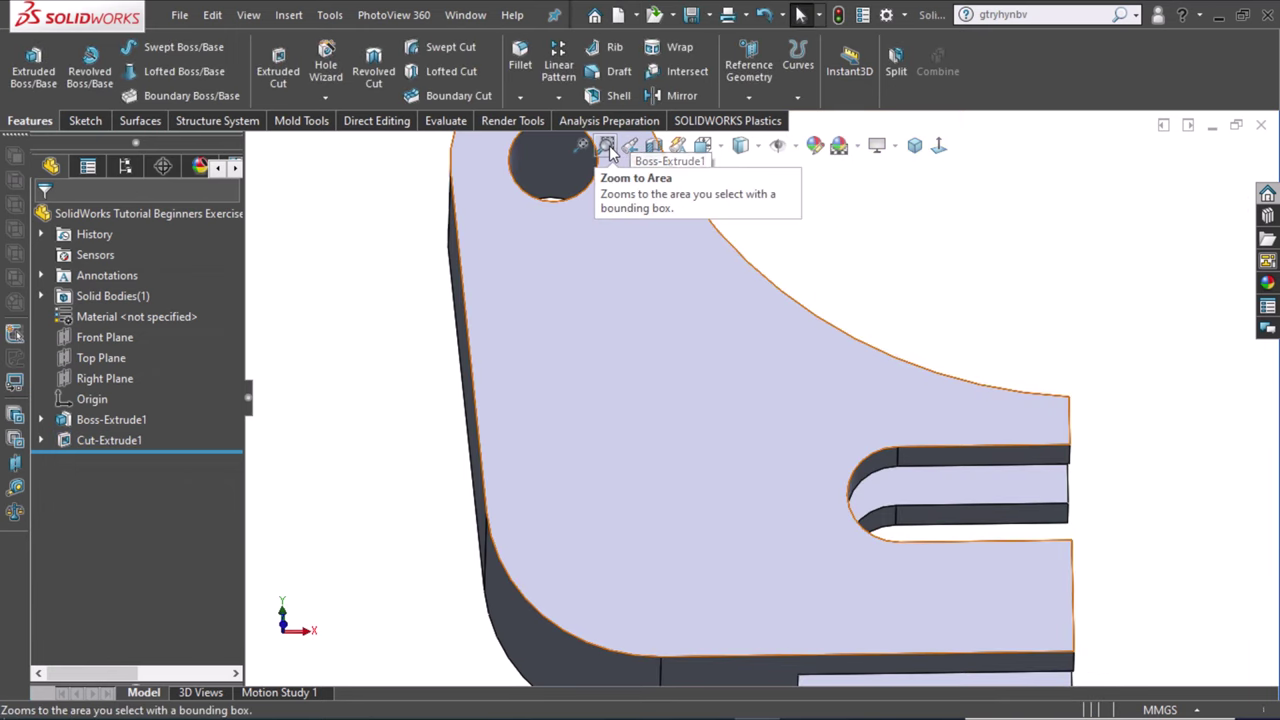
{"action": "left_click", "coordinate": [580, 145]}
{"action": "mouse_move", "coordinate": [826, 257]}
{"action": "middle_mouse_down"}
{"action": "mouse_move", "coordinate": [634, 311]}
{"action": "mouse_move", "coordinate": [829, 317]}
{"action": "middle_mouse_up"}
Start Sketch3 on the bracket's front face, zoom onto the top hole, and choose the Circle tool.
{"action": "left_click", "coordinate": [707, 375]}
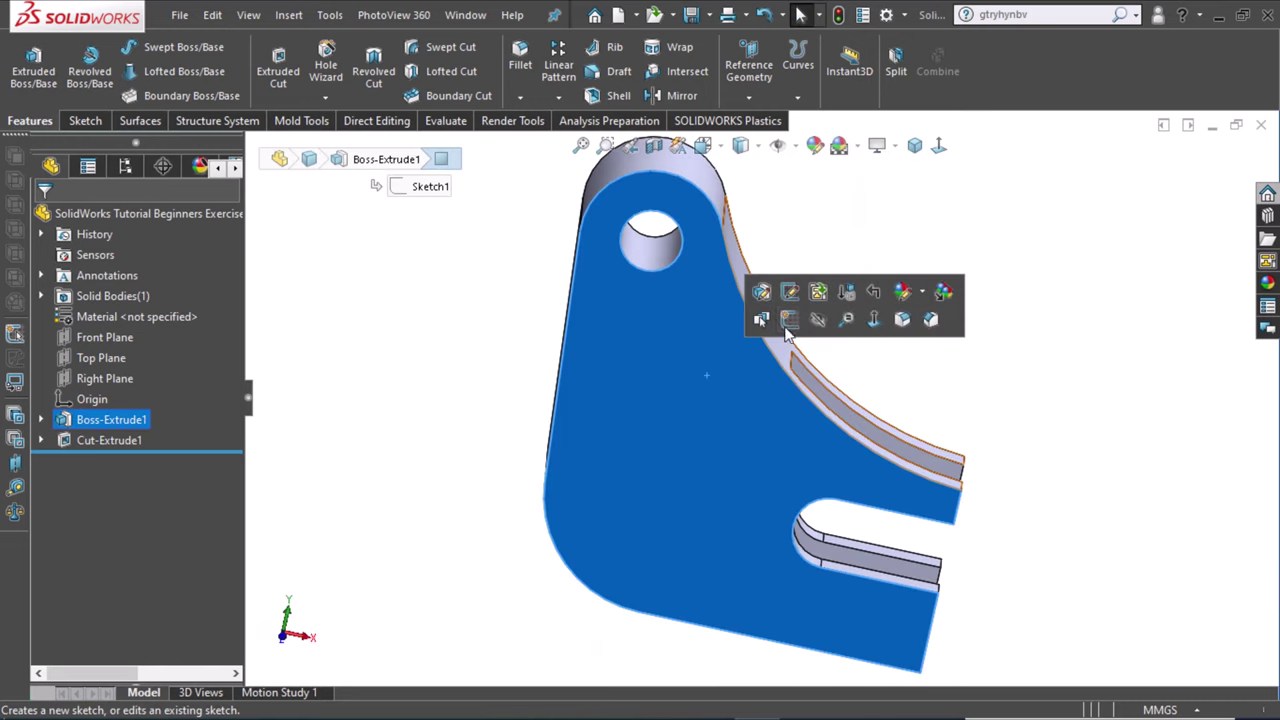
{"action": "left_click", "coordinate": [789, 320]}
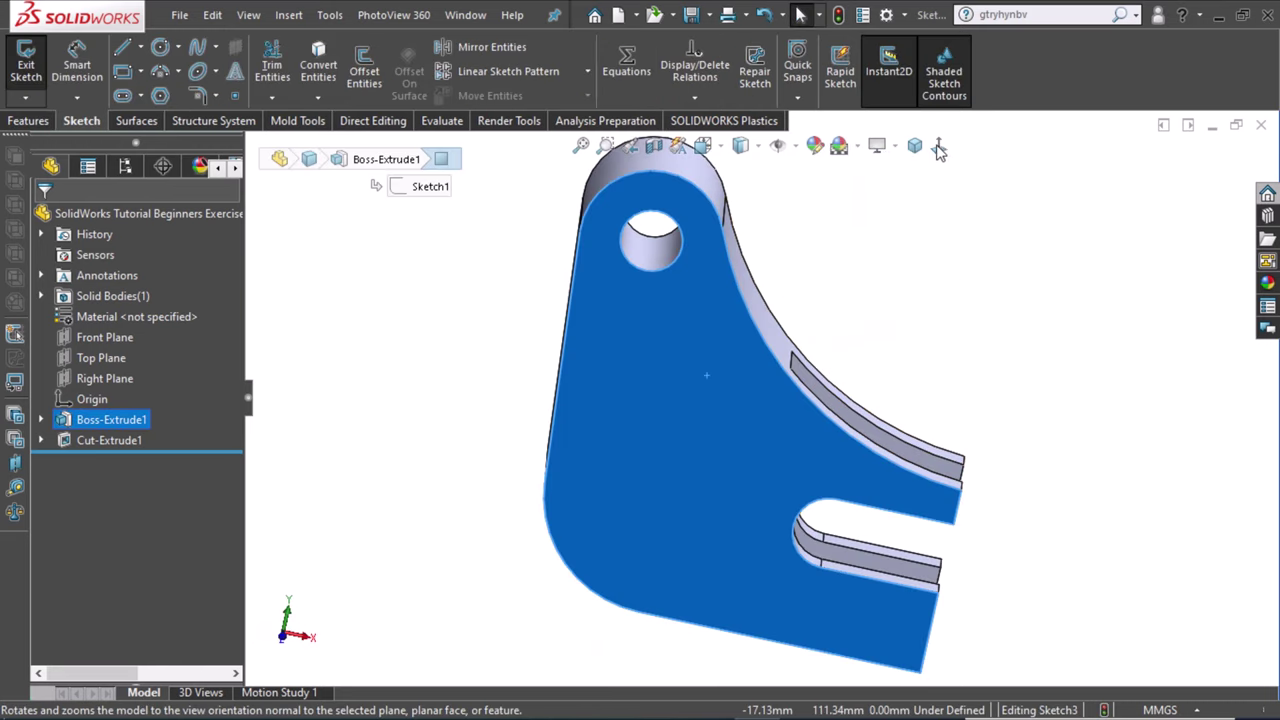
{"action": "left_click", "coordinate": [1030, 400]}
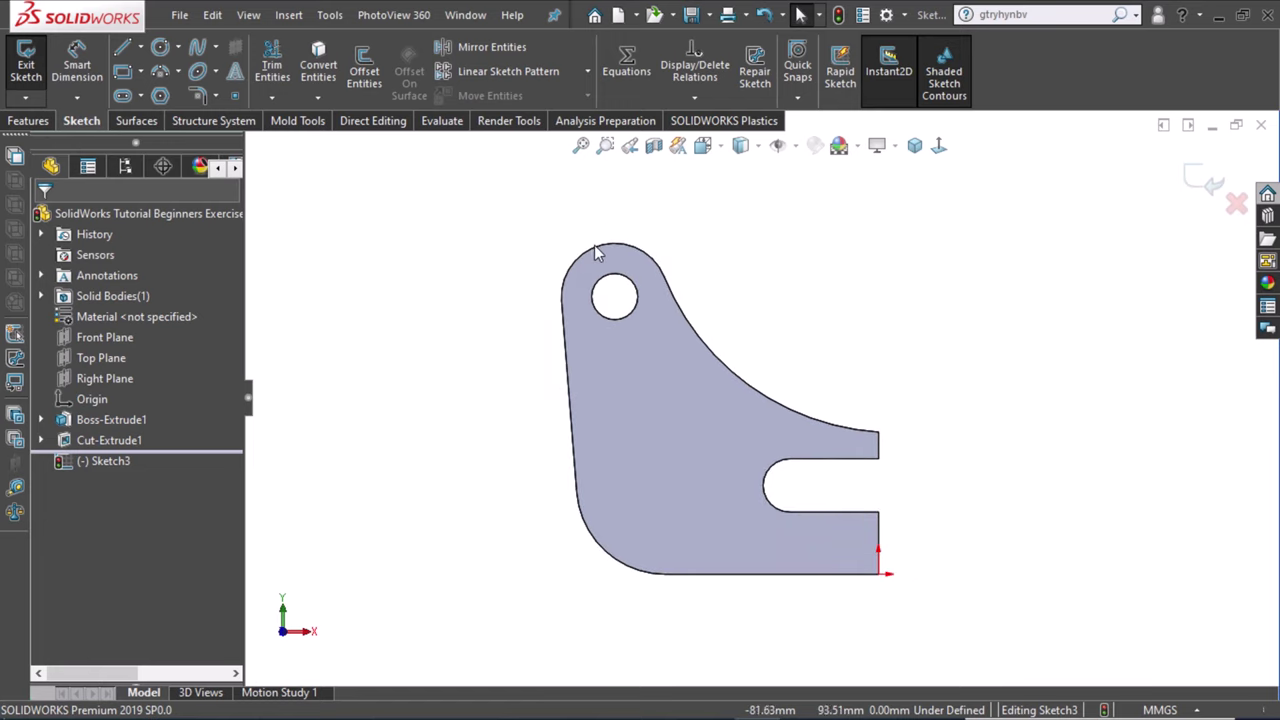
{"action": "scroll", "coordinate": [677, 246], "scroll_direction": "down", "scroll_amount": 5}
{"action": "scroll", "coordinate": [680, 637], "scroll_direction": "up", "scroll_amount": 2}
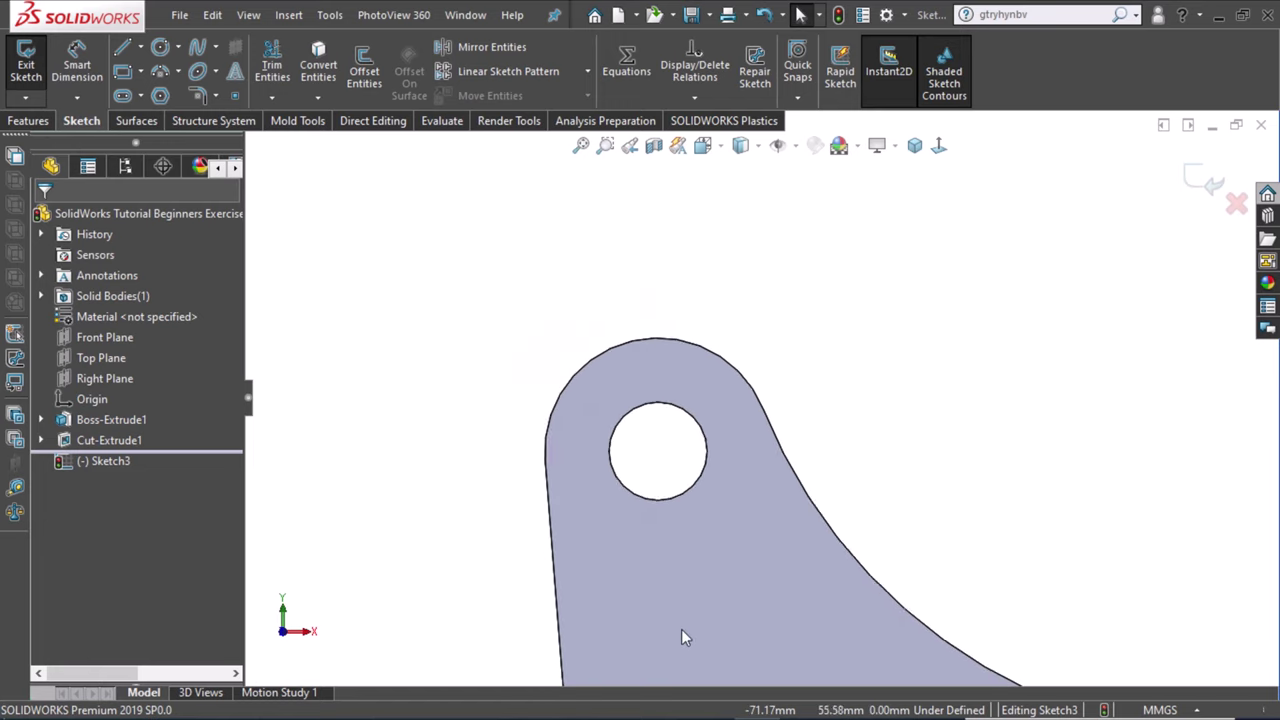
{"action": "scroll", "coordinate": [689, 669], "scroll_direction": "down", "scroll_amount": 2}
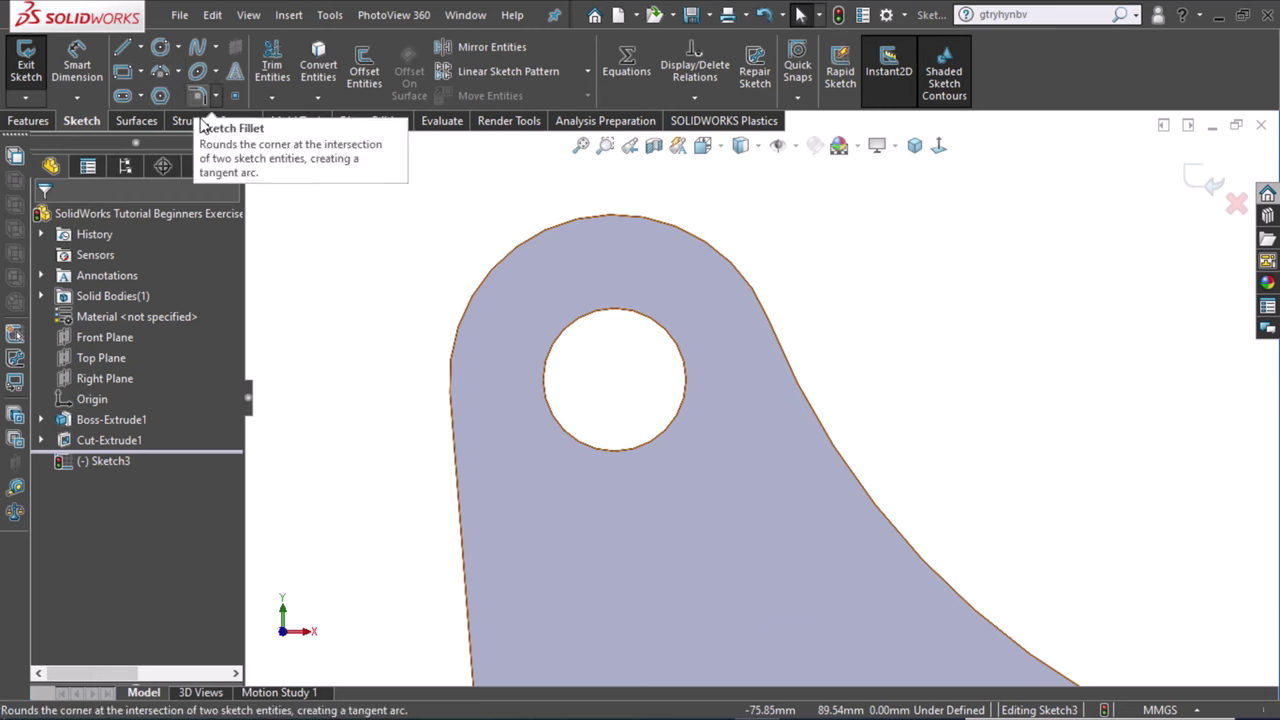
{"action": "mouse_move", "coordinate": [314, 365]}
{"action": "right_mouse_down"}
{"action": "mouse_move", "coordinate": [330, 385]}
{"action": "mouse_move", "coordinate": [403, 360]}
{"action": "right_mouse_up"}
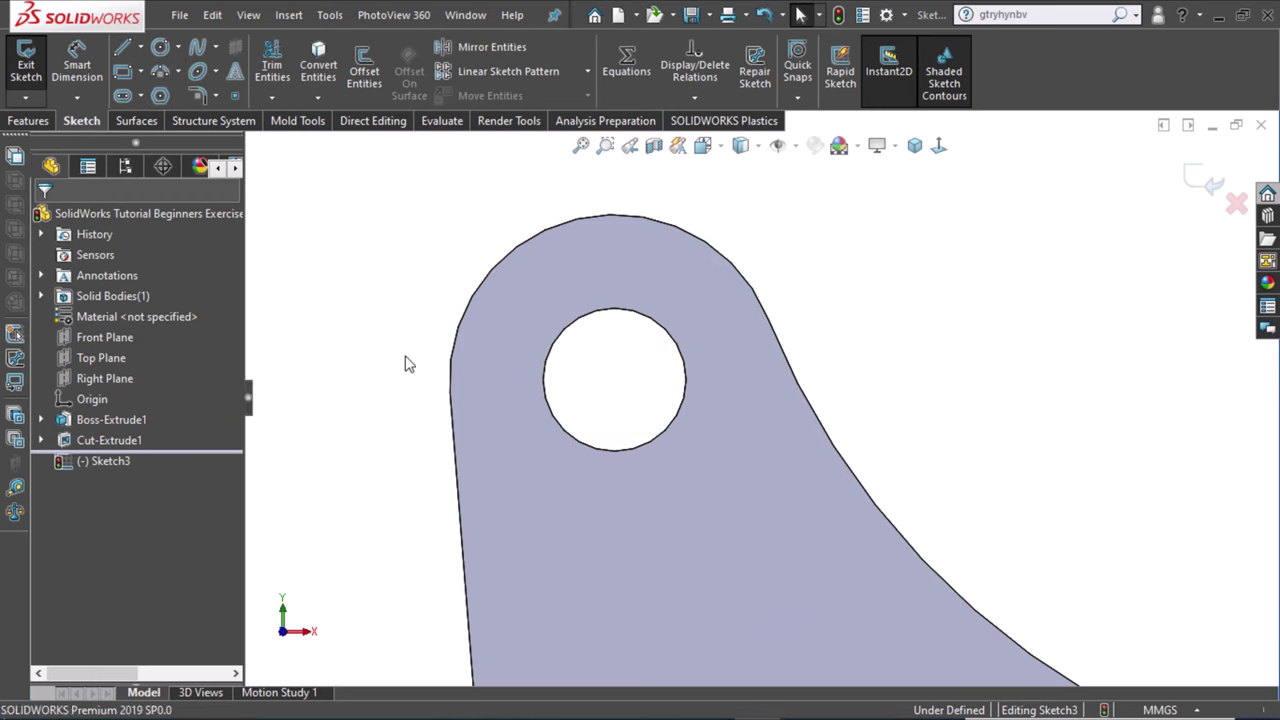
Draw a circle centred on the top hole that surrounds the top lobe.
{"action": "left_click", "coordinate": [614, 382]}
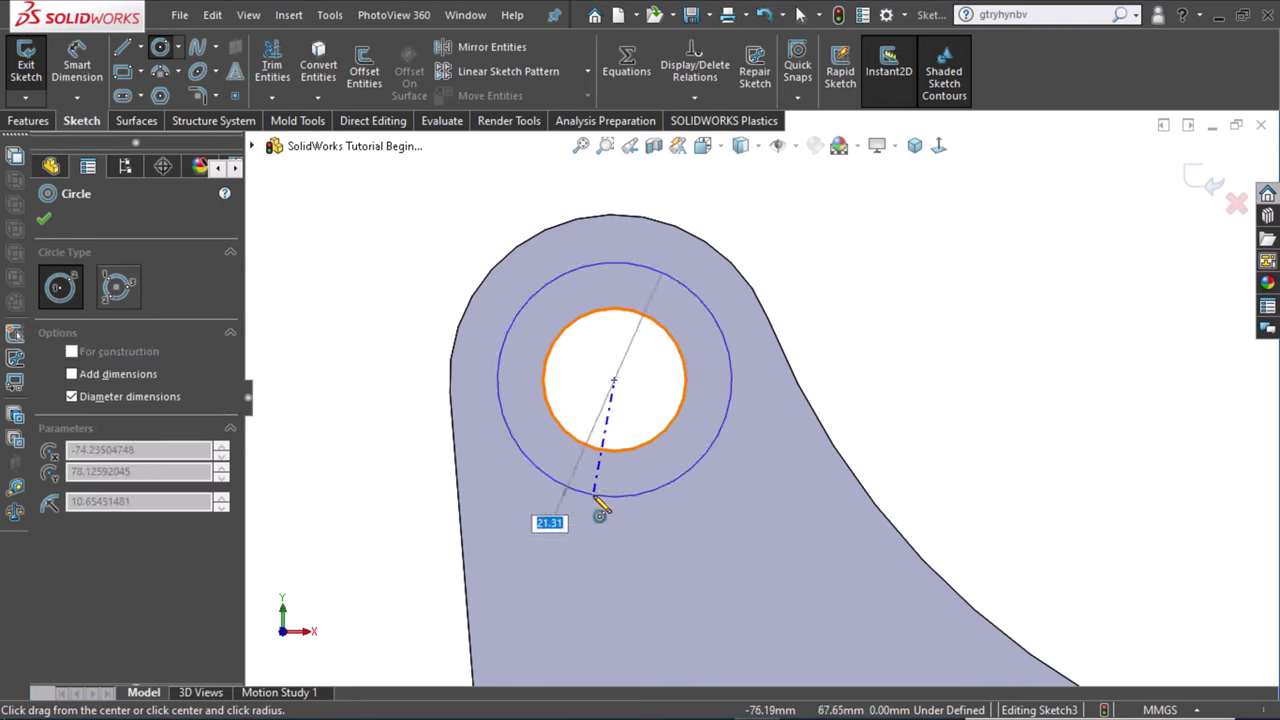
{"action": "left_click", "coordinate": [590, 560]}
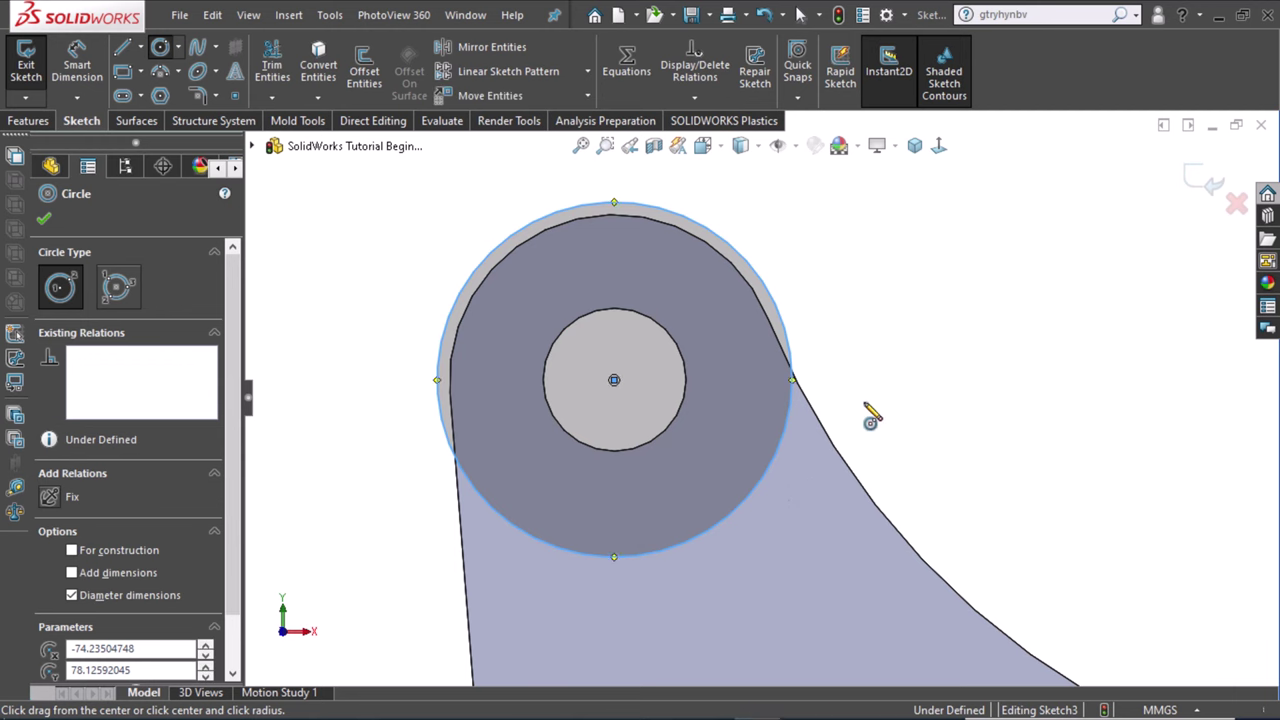
{"action": "key", "text": "Escape"}
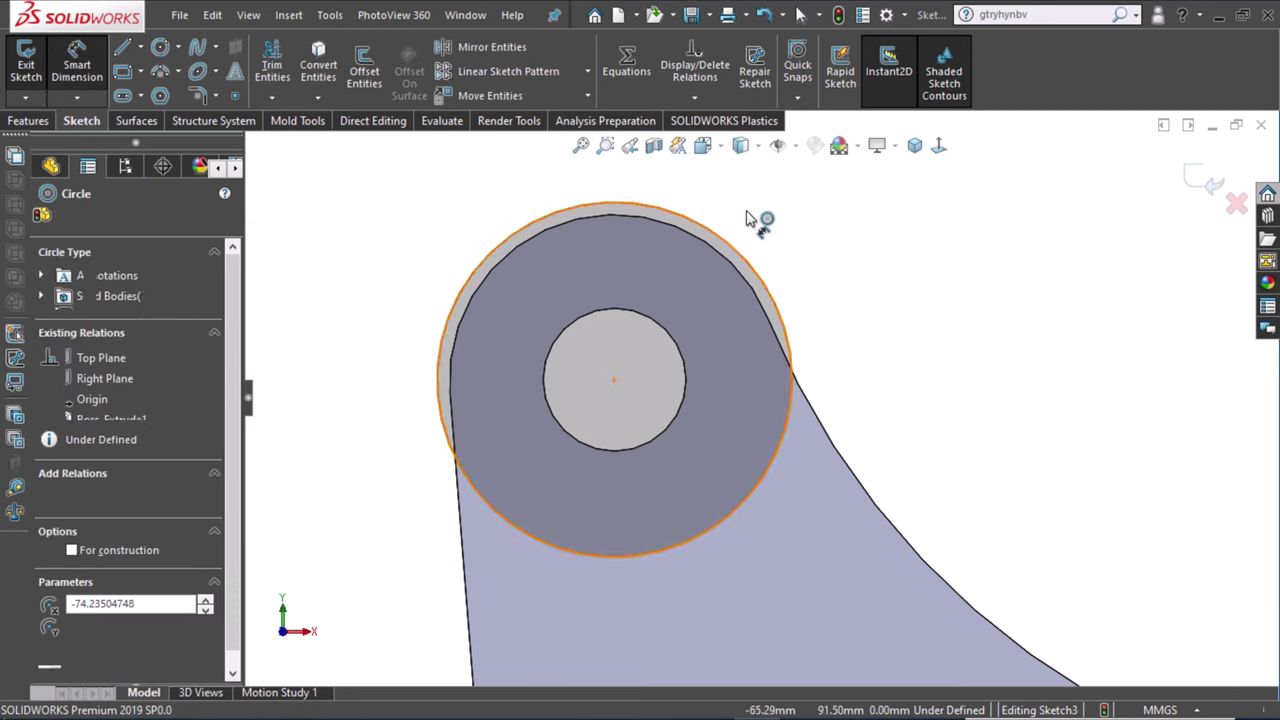
Dimension the new circle's diameter to 40 mm.
{"action": "left_click", "coordinate": [748, 220]}
{"action": "left_click", "coordinate": [748, 220]}
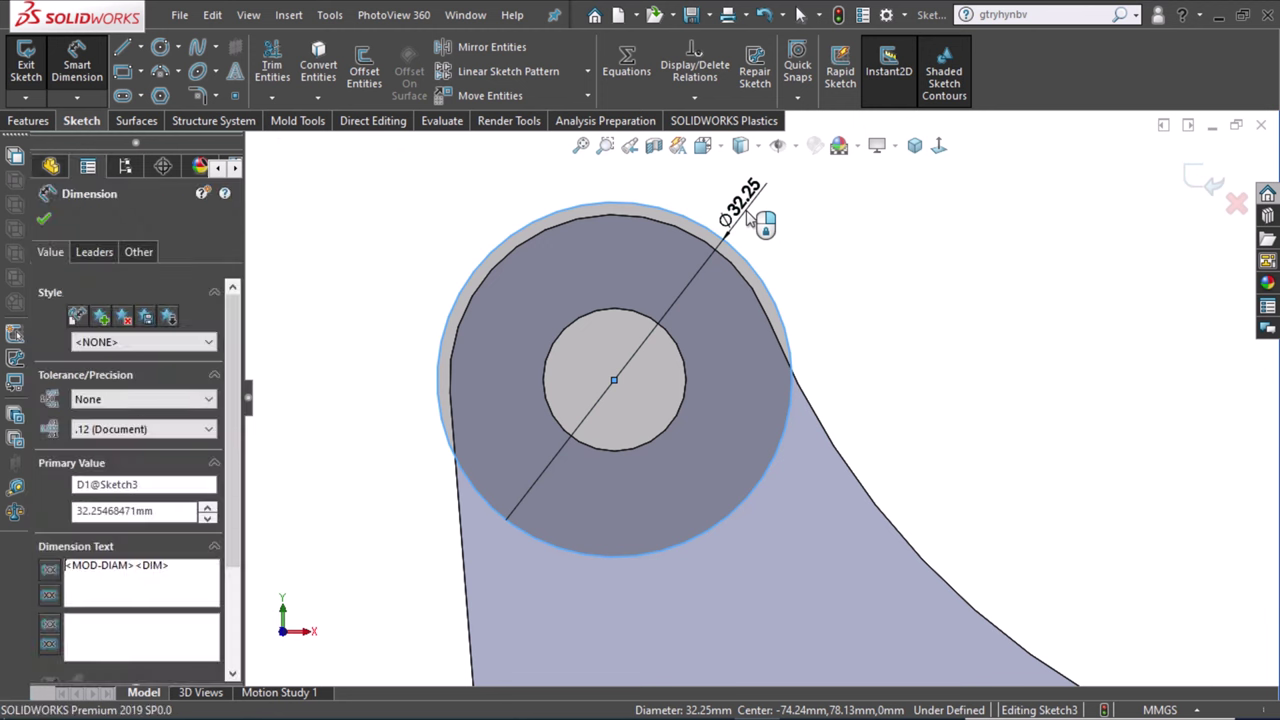
{"action": "type", "text": "4"}
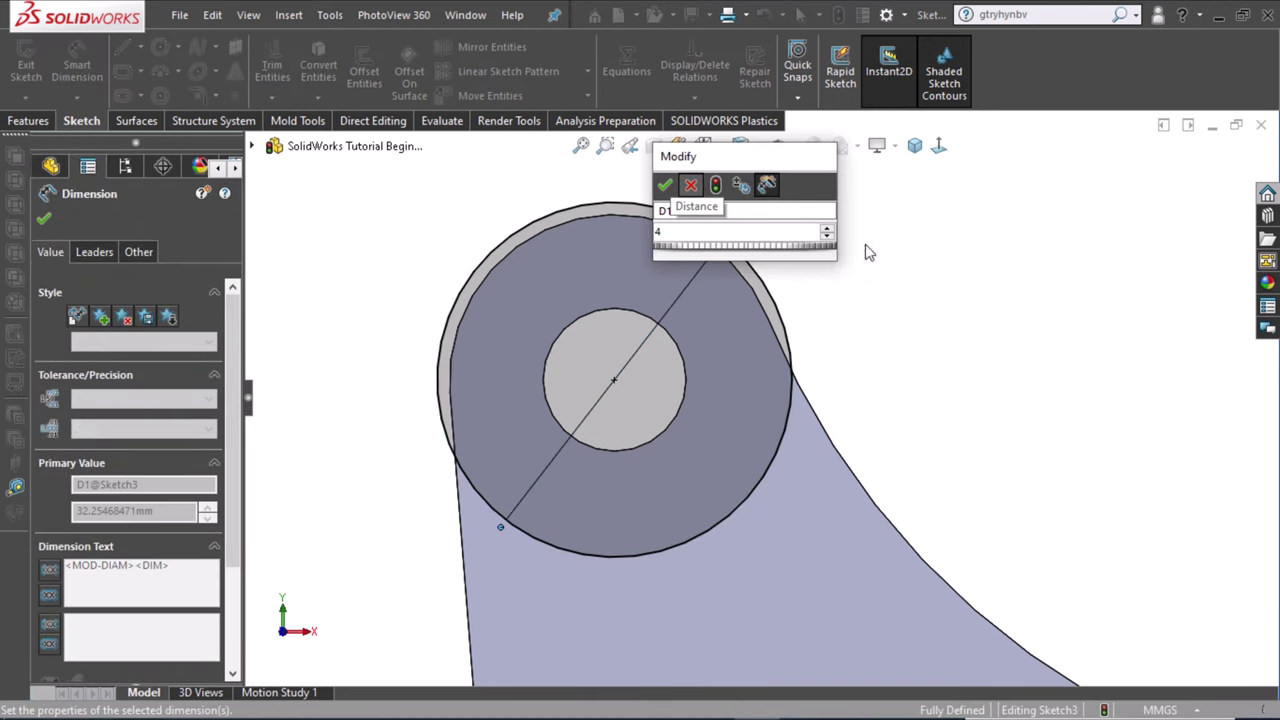
{"action": "key", "text": "Escape"}
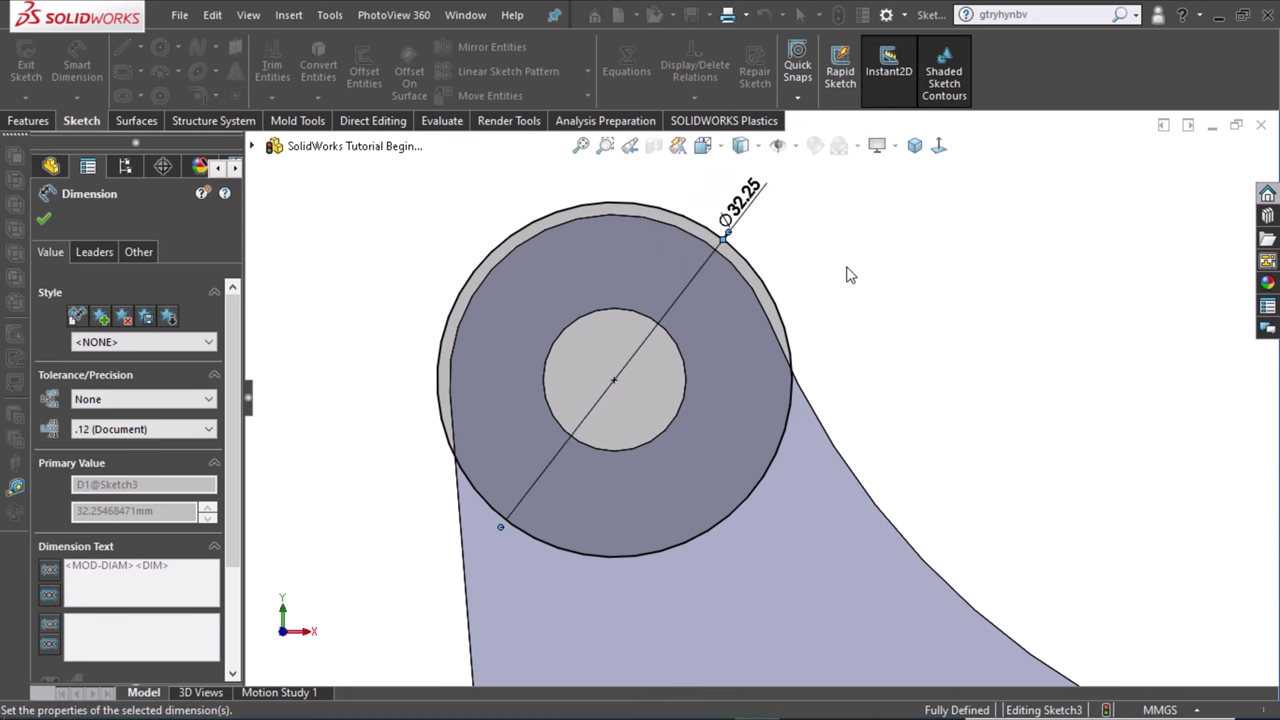
{"action": "key", "text": "Escape"}
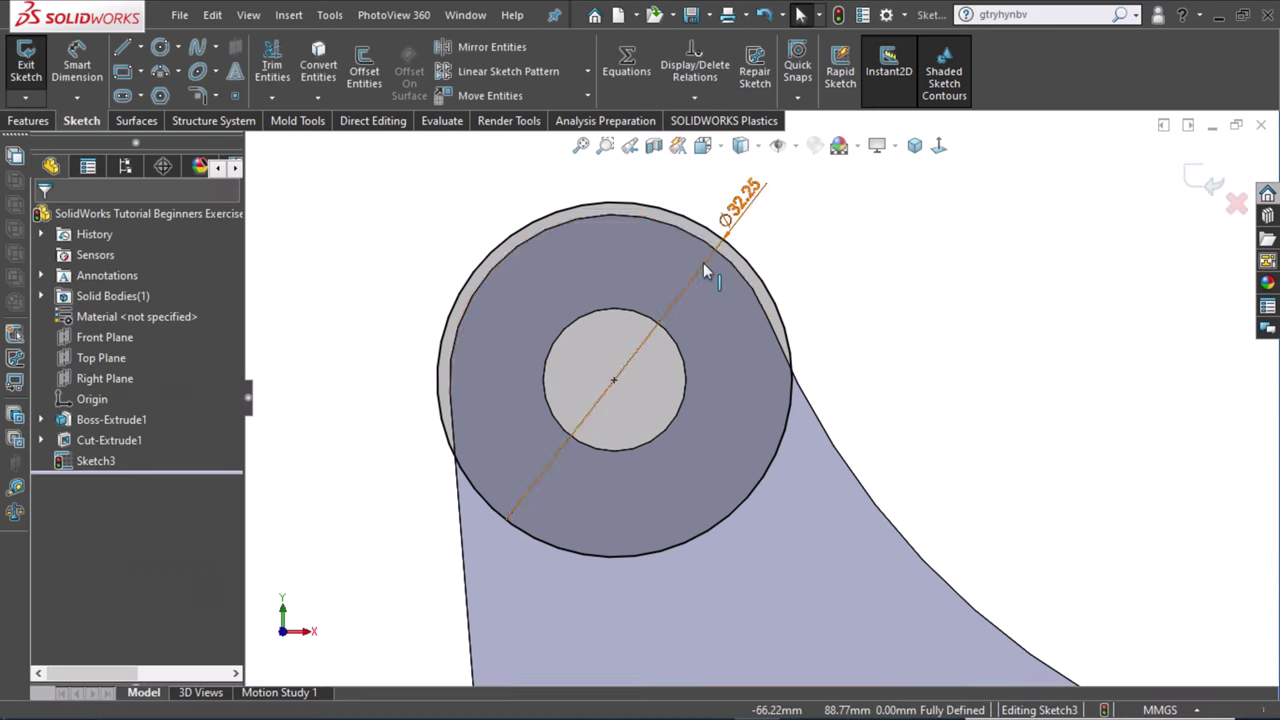
{"action": "left_click", "coordinate": [703, 263]}
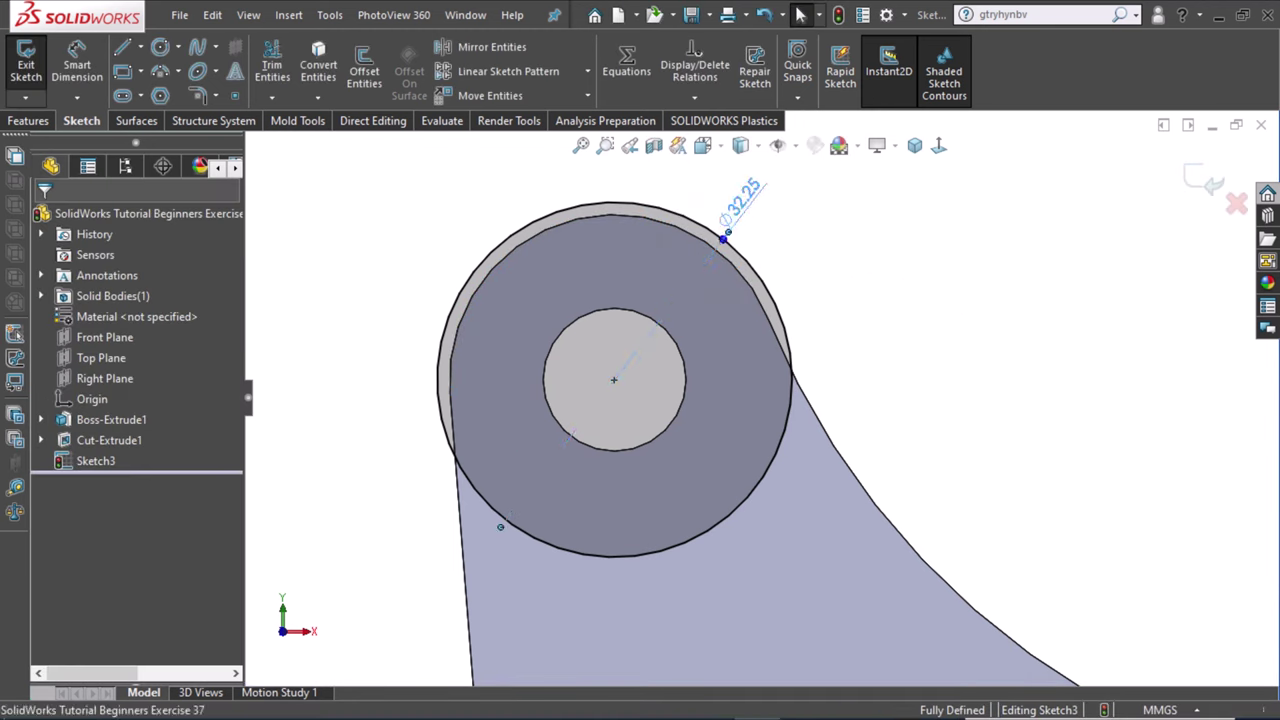
{"action": "double_click", "coordinate": [750, 195]}
{"action": "key", "text": "Escape"}
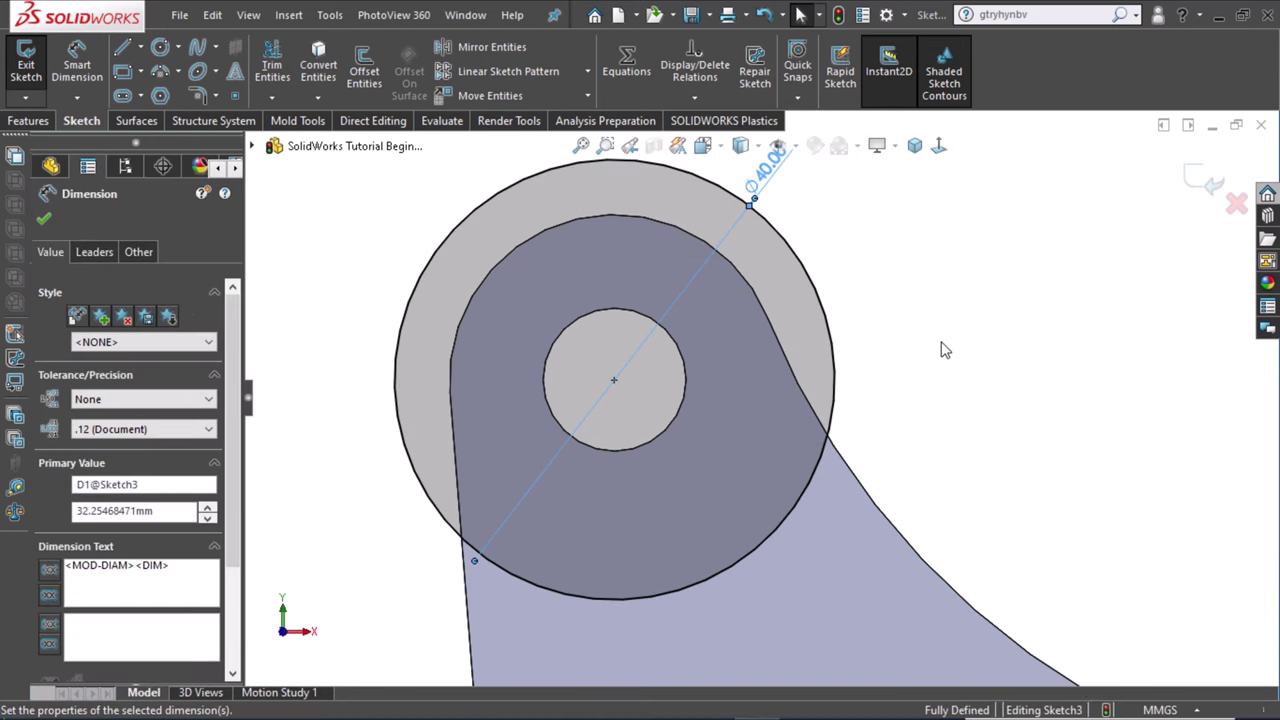
{"action": "key", "text": "Escape"}
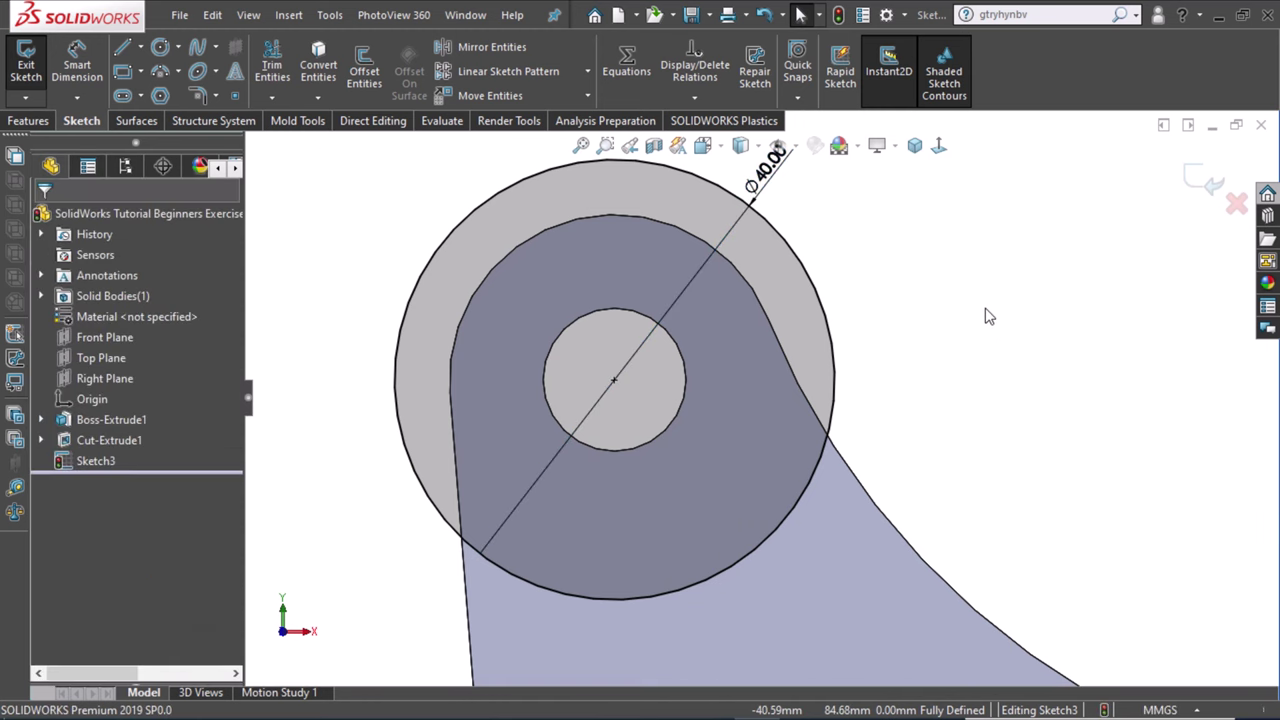
Draw a horizontal line from the bracket's curved edge to the Ø40 circle.
{"action": "left_click", "coordinate": [863, 480]}
{"action": "left_click", "coordinate": [1000, 457]}
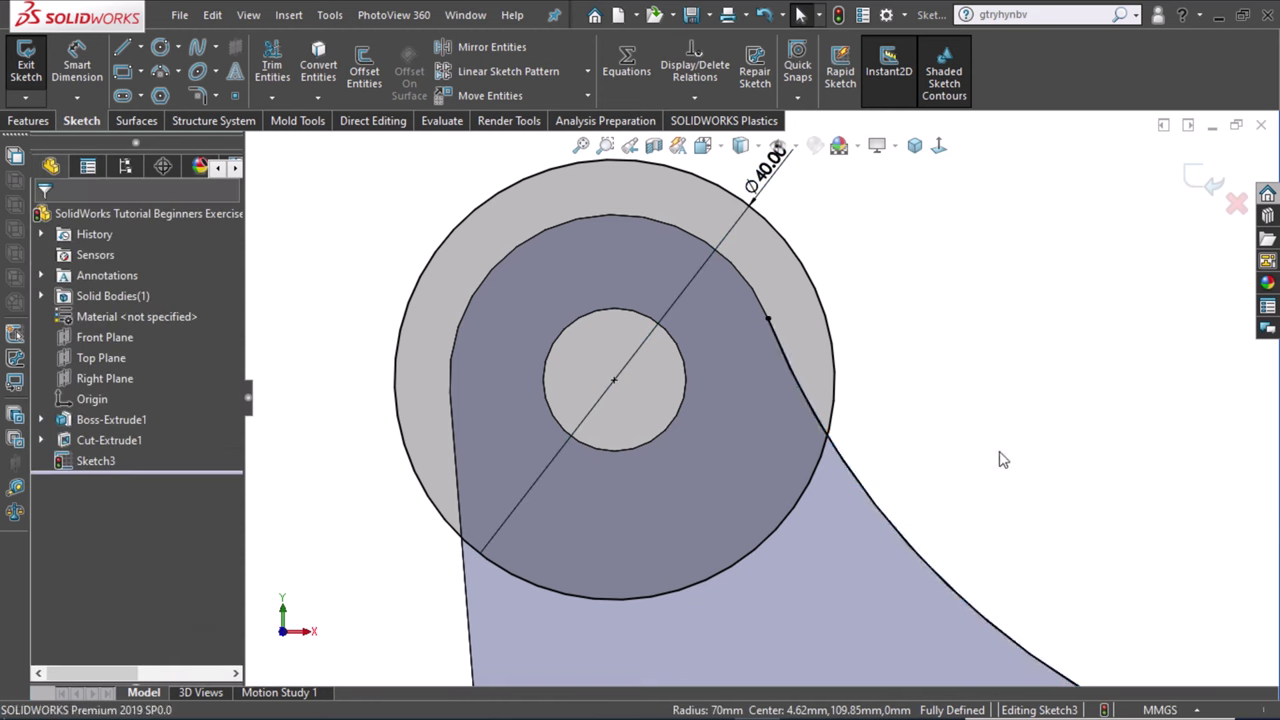
{"action": "right_click_drag", "start_coordinate": [980, 409], "coordinate": [980, 337]}
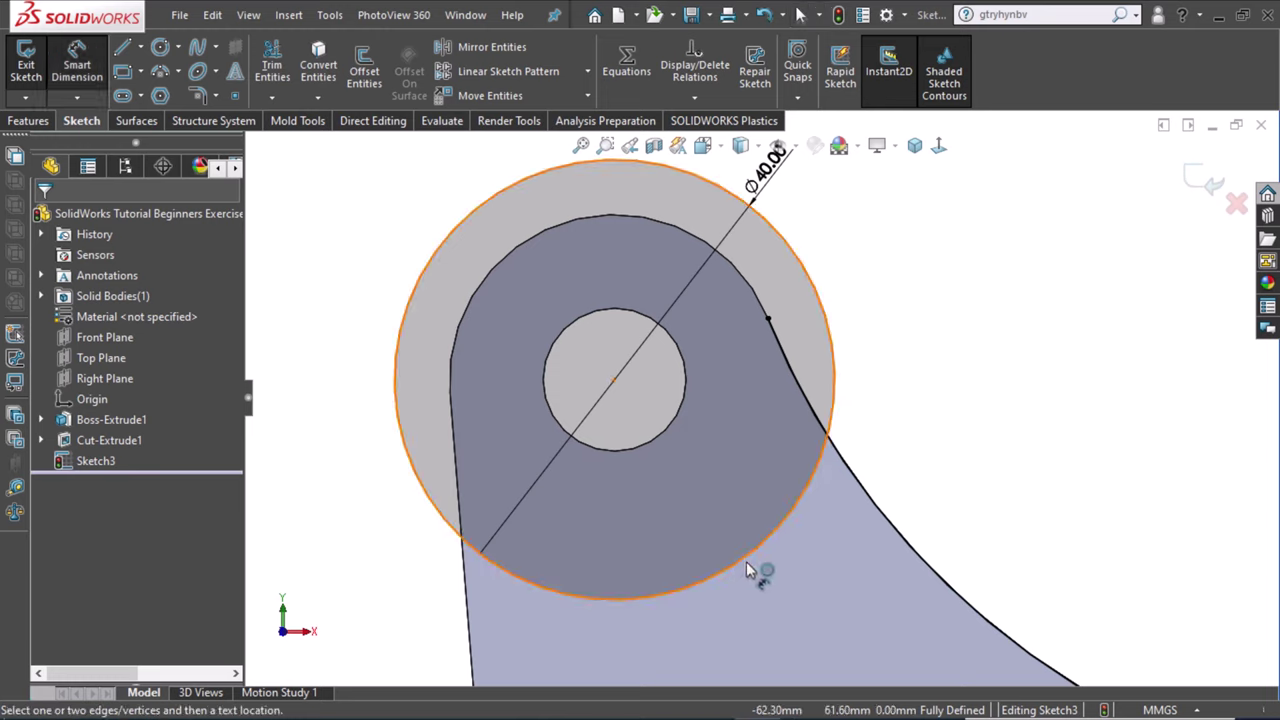
{"action": "right_click_drag", "start_coordinate": [1091, 427], "coordinate": [1008, 428]}
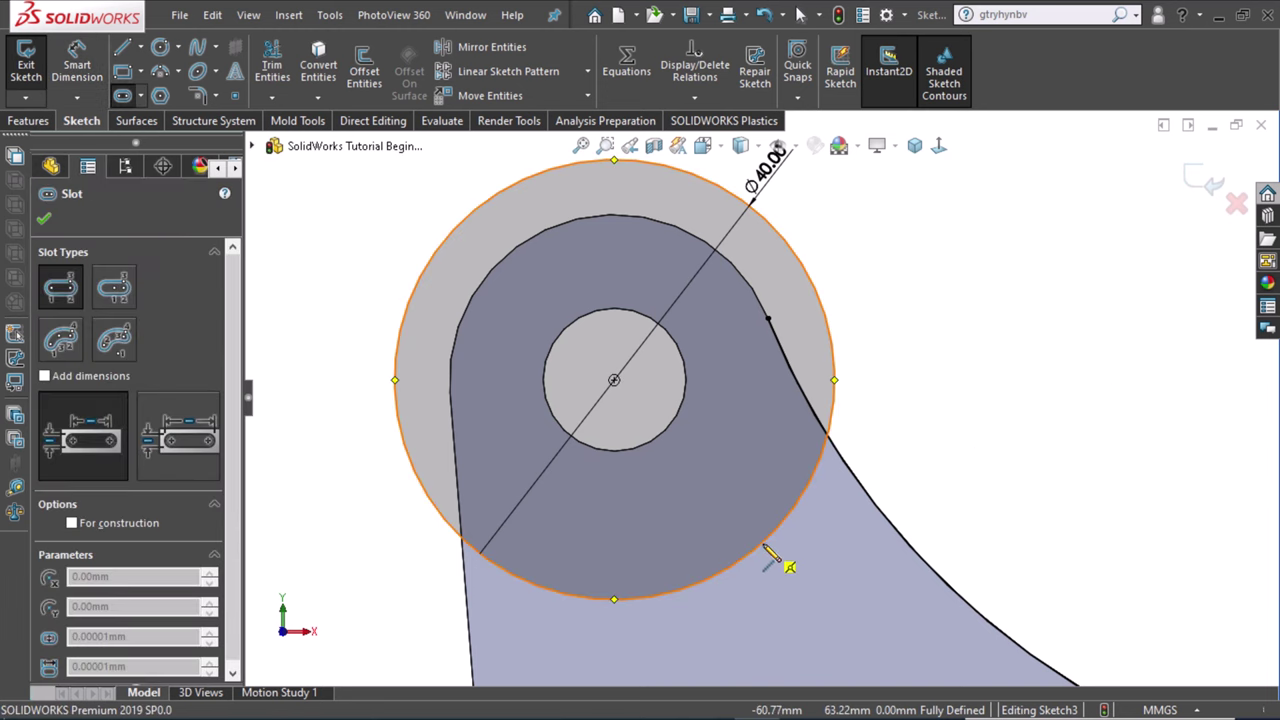
{"action": "left_click", "coordinate": [614, 598]}
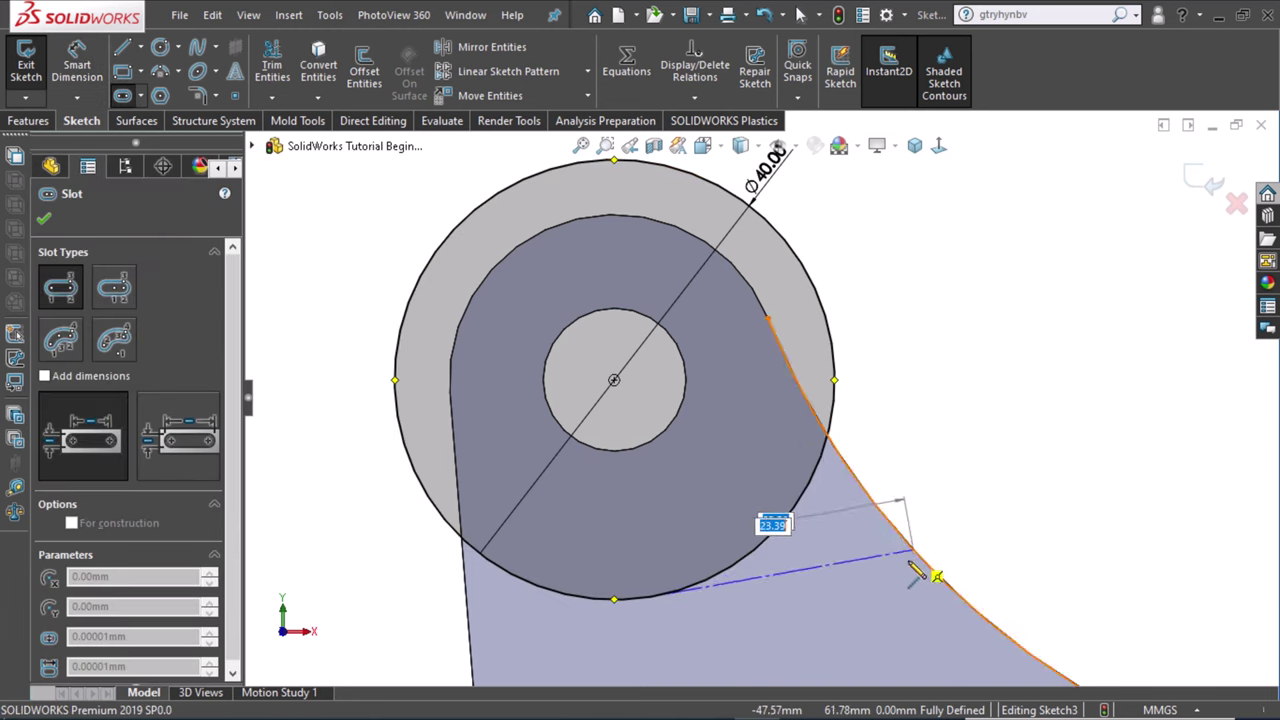
{"action": "key", "text": "Escape"}
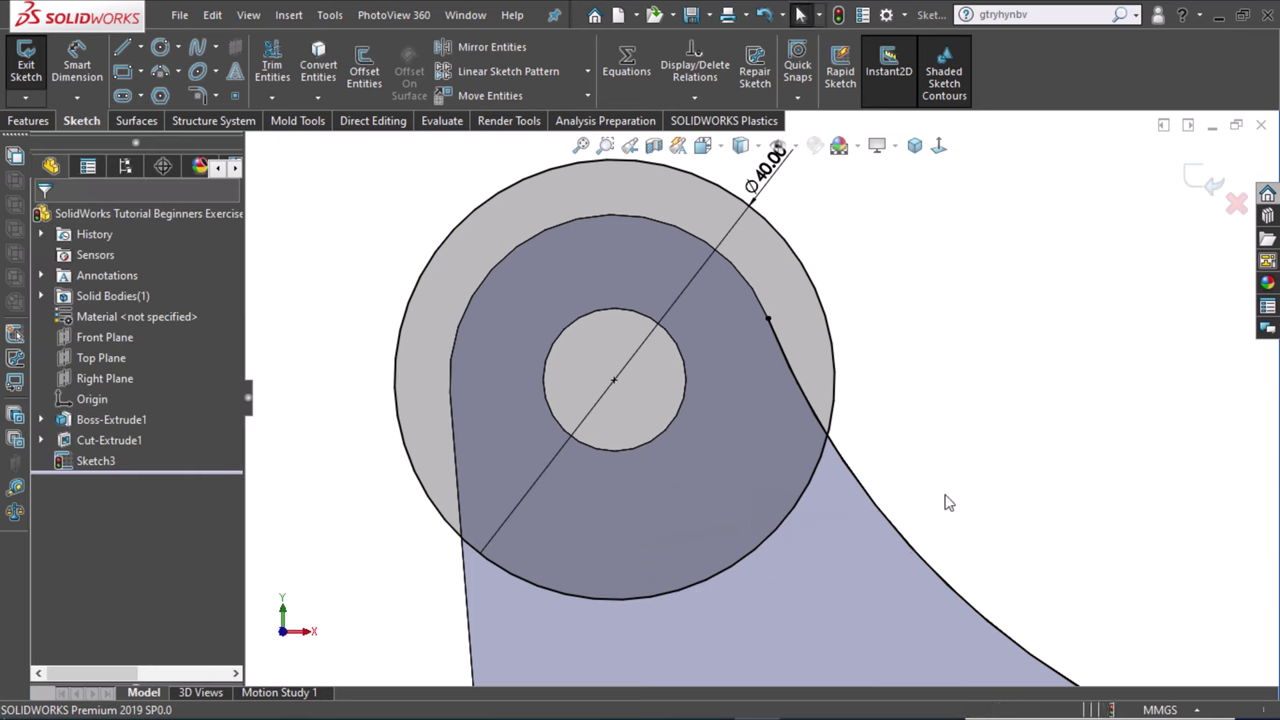
{"action": "key", "text": "l"}
{"action": "left_click", "coordinate": [912, 541]}
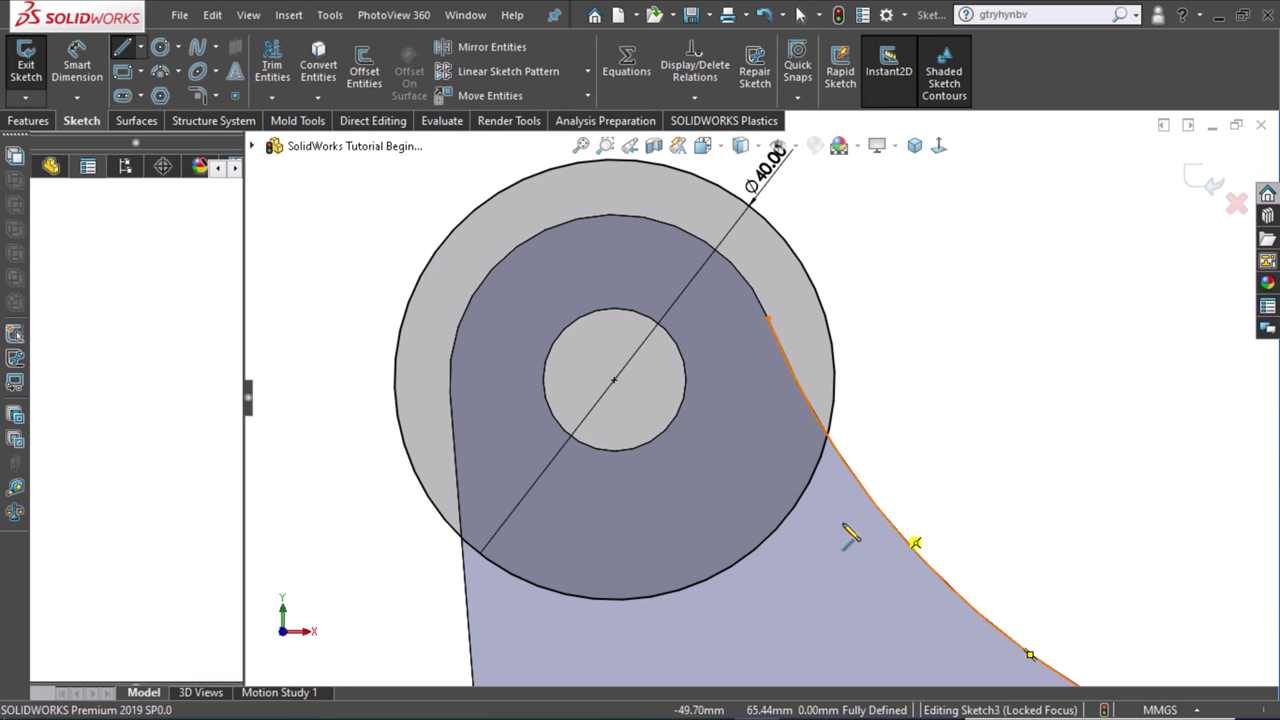
{"action": "left_click", "coordinate": [886, 519]}
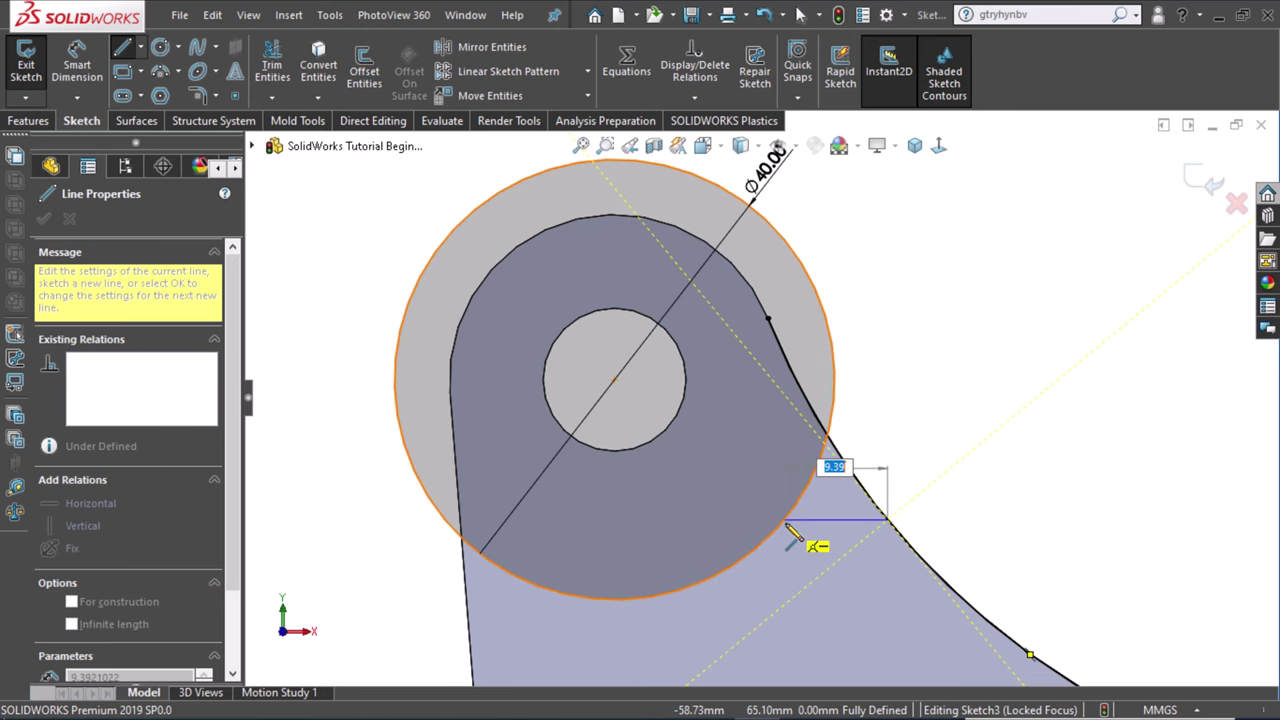
{"action": "left_click", "coordinate": [784, 521]}
{"action": "key", "text": "Escape"}
{"action": "key", "text": "Escape"}
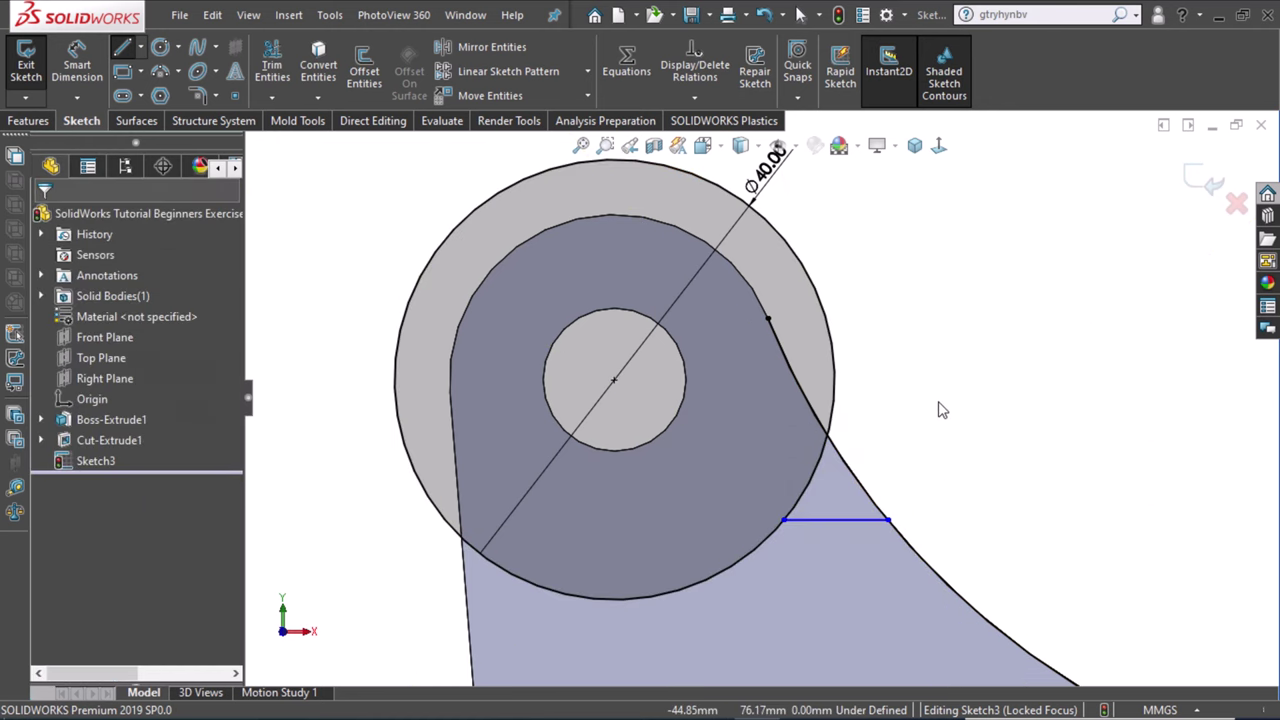
Dimension the horizontal line 10 mm below the hole's centre.
{"action": "right_click_drag", "start_coordinate": [937, 405], "coordinate": [942, 374]}
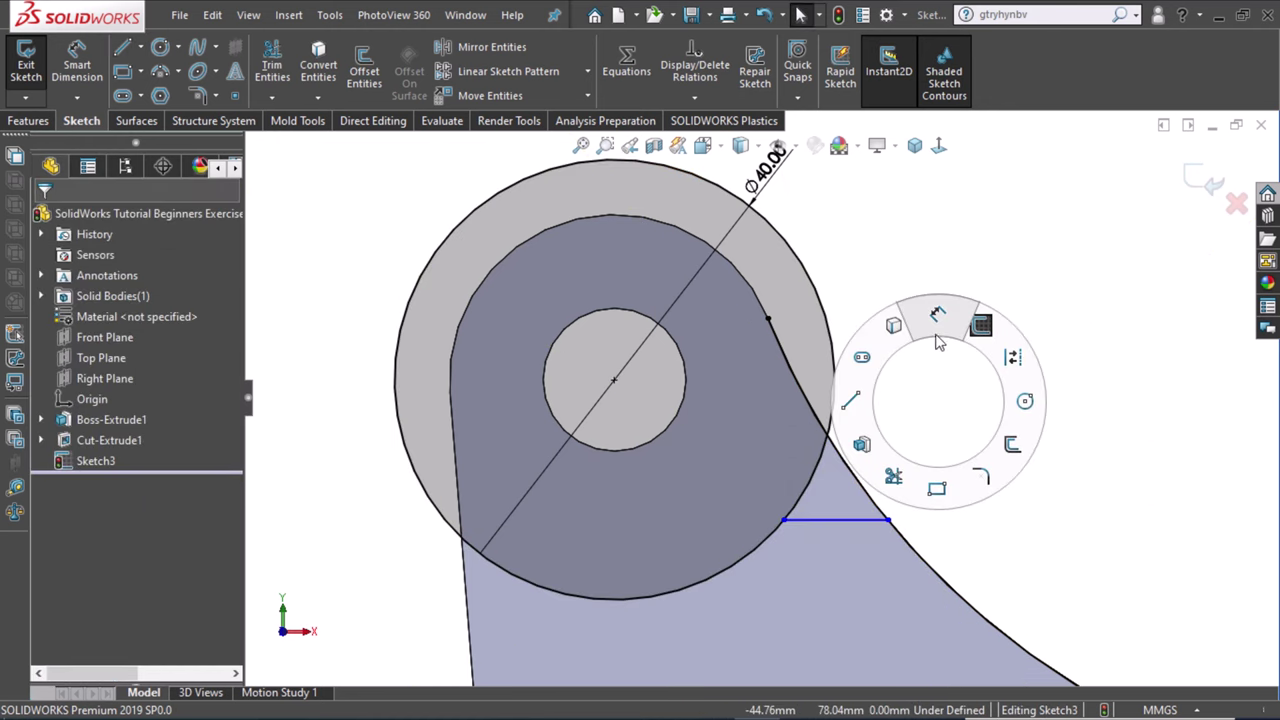
{"action": "left_click", "coordinate": [835, 520]}
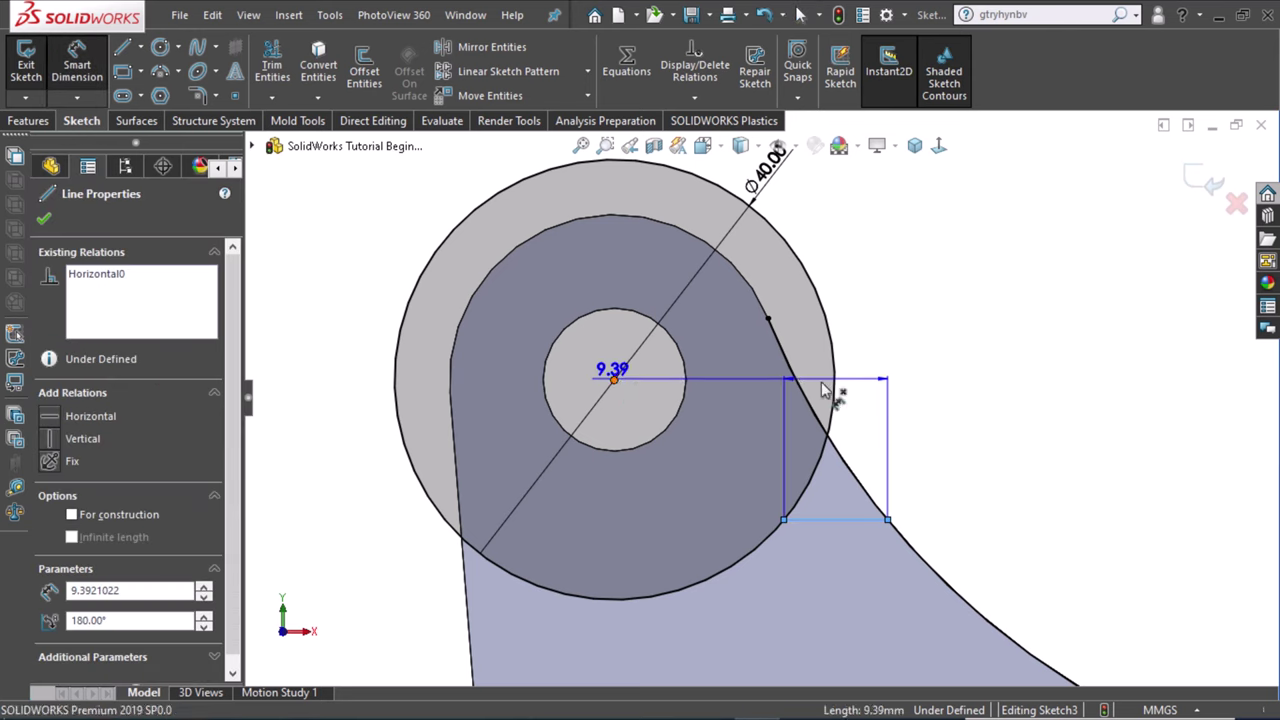
{"action": "left_click", "coordinate": [613, 379]}
{"action": "left_click", "coordinate": [940, 404]}
{"action": "type", "text": "10"}
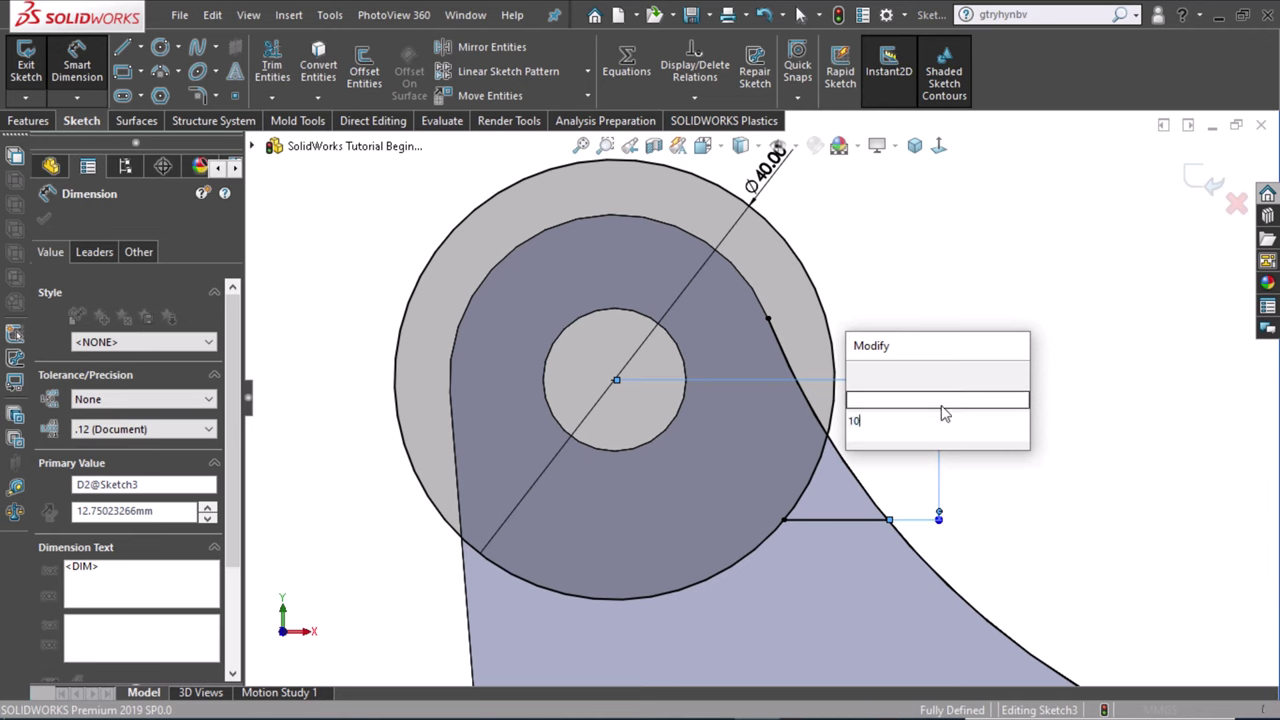
{"action": "key", "text": "Return"}
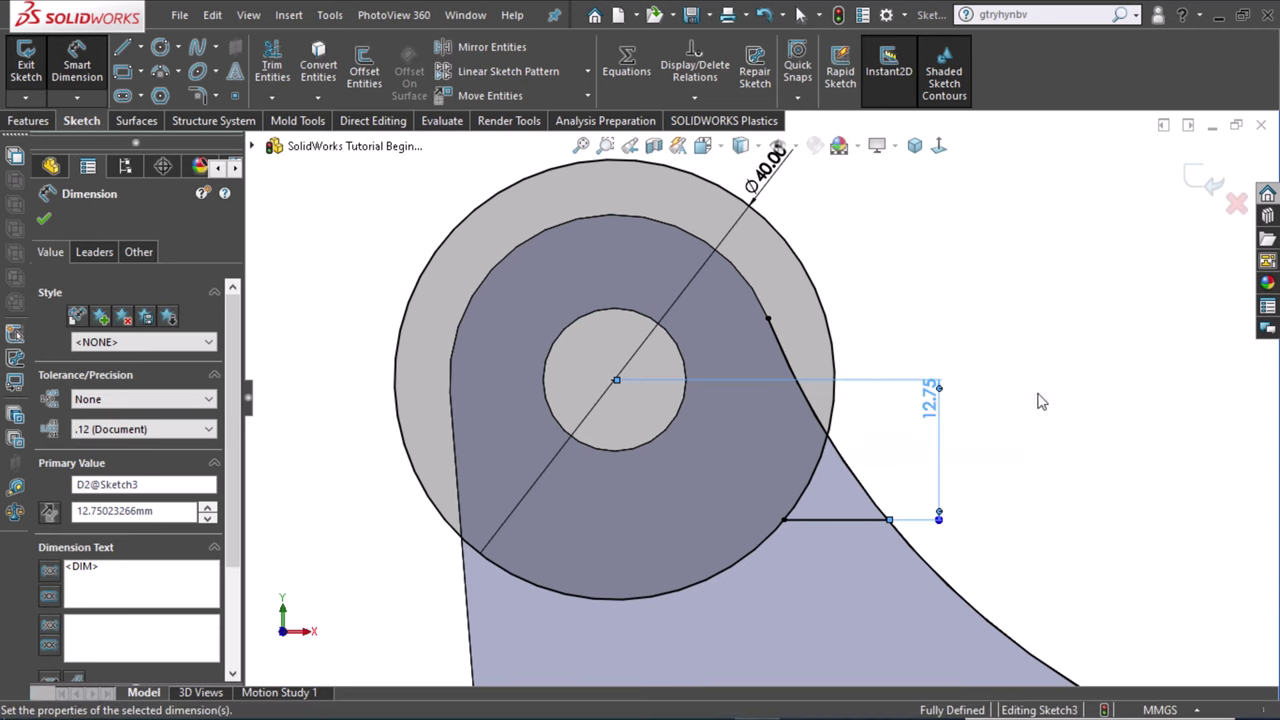
{"action": "right_click_drag", "start_coordinate": [1034, 277], "coordinate": [1022, 318]}
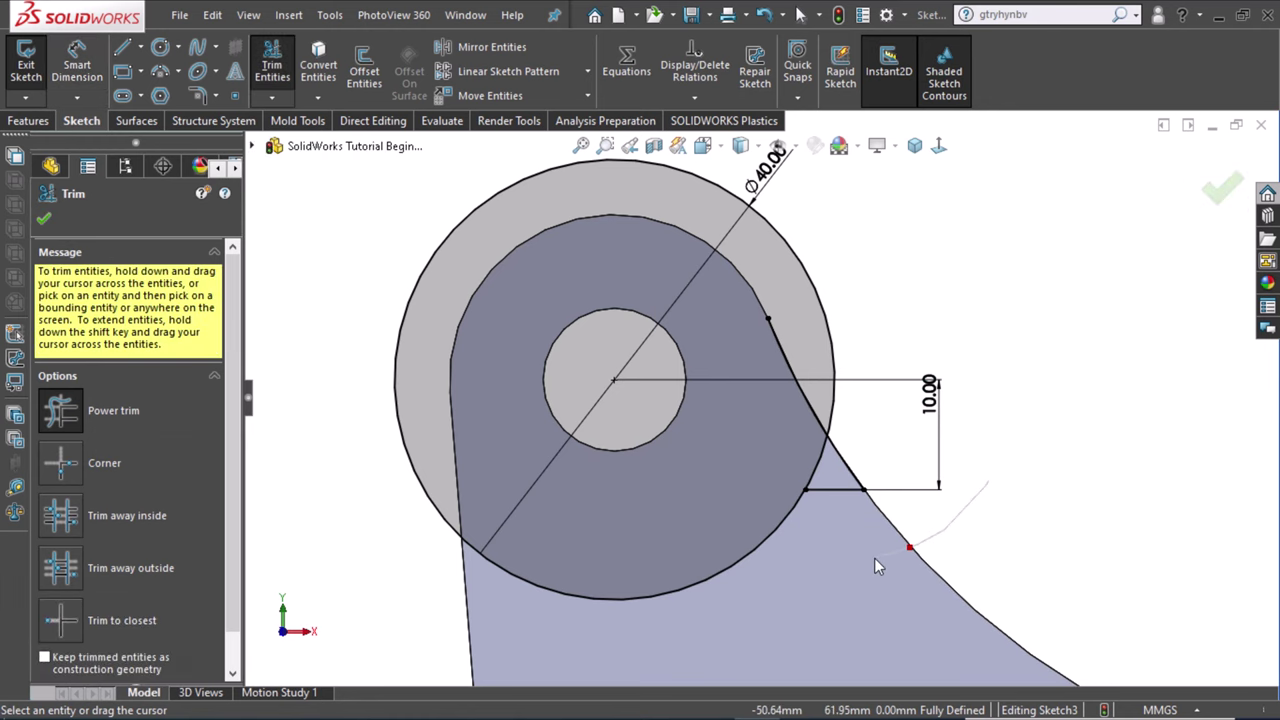
{"action": "left_click_drag", "start_coordinate": [874, 558], "coordinate": [873, 556]}
{"action": "left_click_drag", "start_coordinate": [858, 418], "coordinate": [826, 416]}
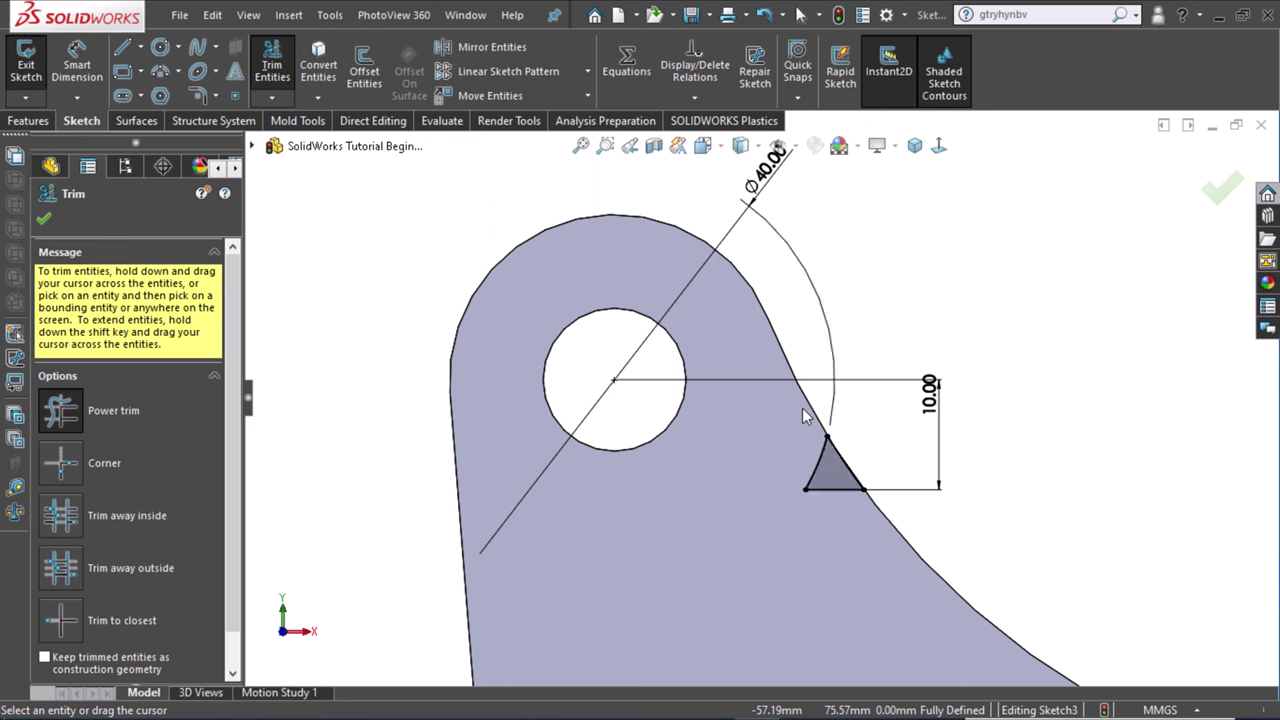
{"action": "key", "text": "ctrl+z"}
{"action": "key", "text": "Escape"}
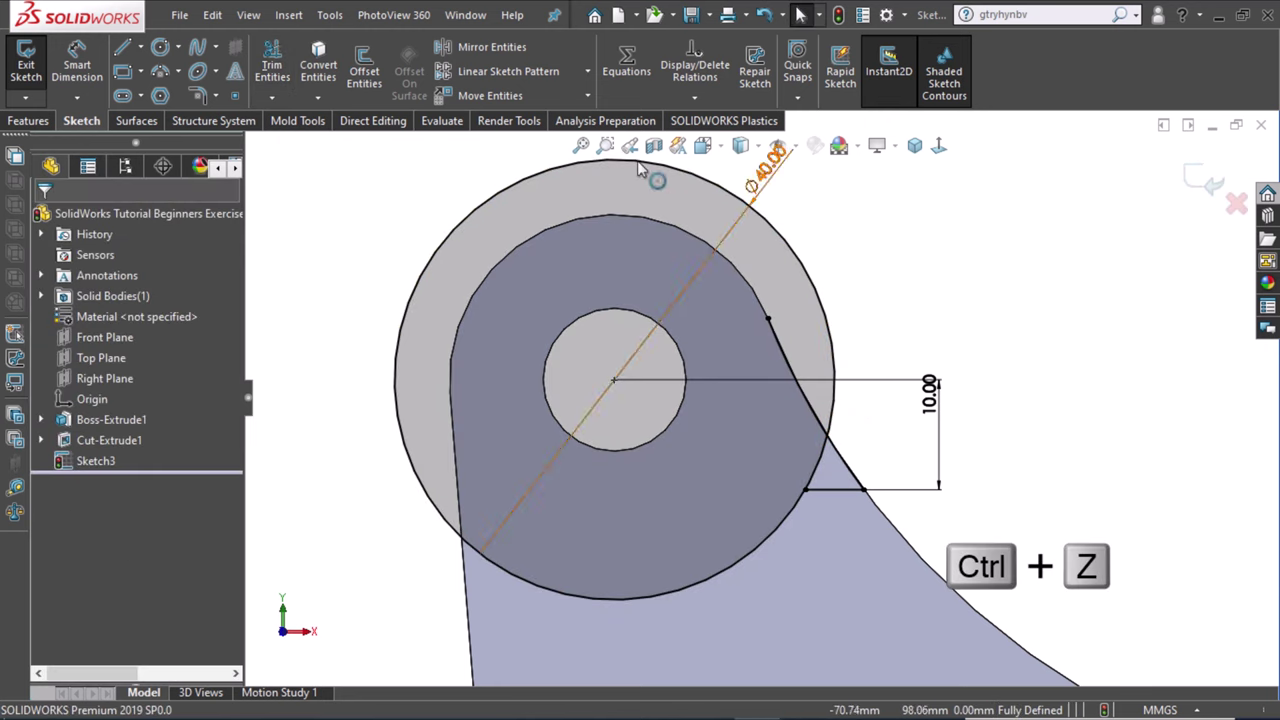
{"action": "left_click", "coordinate": [604, 215]}
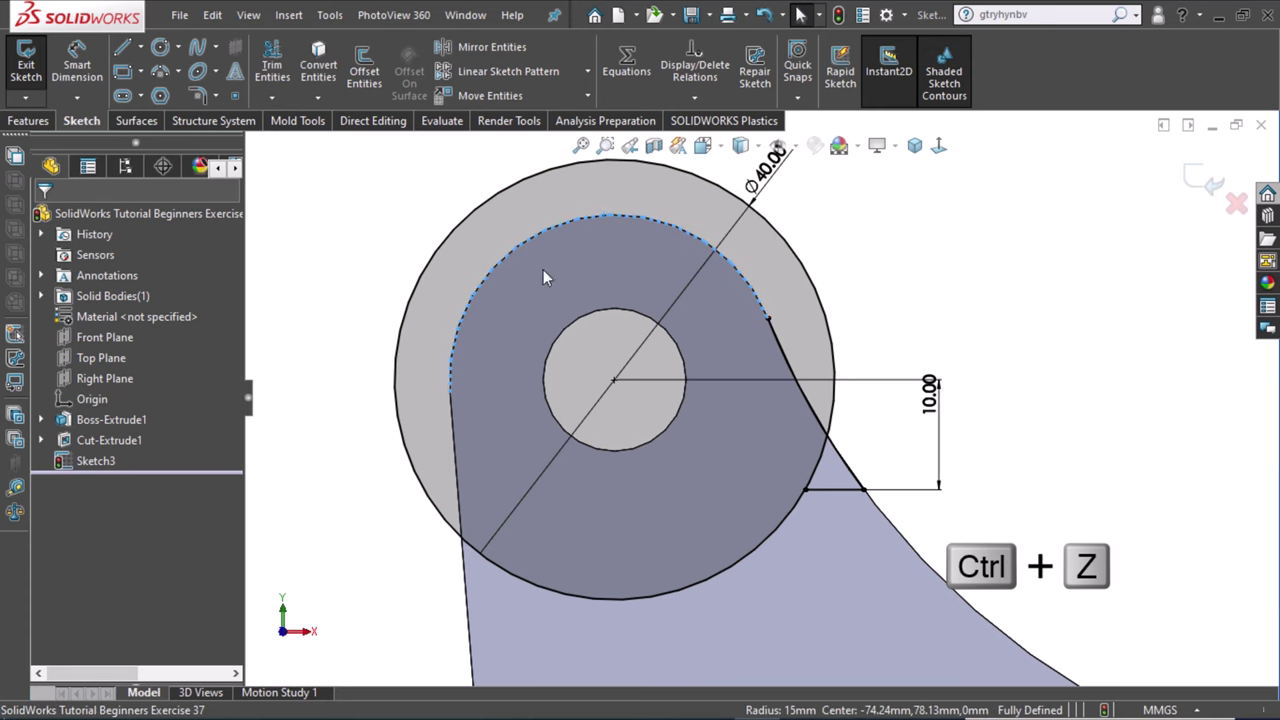
{"action": "left_click", "coordinate": [454, 419], "text": "ctrl"}
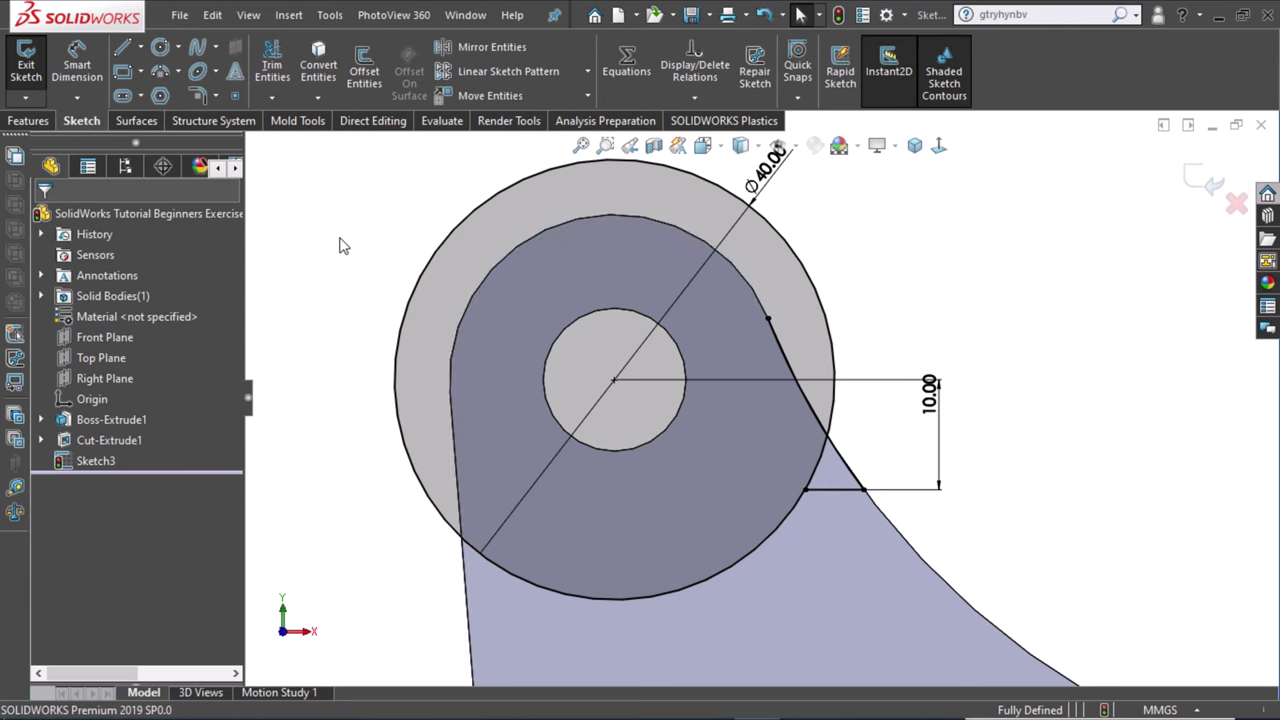
{"action": "right_click_drag", "start_coordinate": [340, 246], "coordinate": [326, 261]}
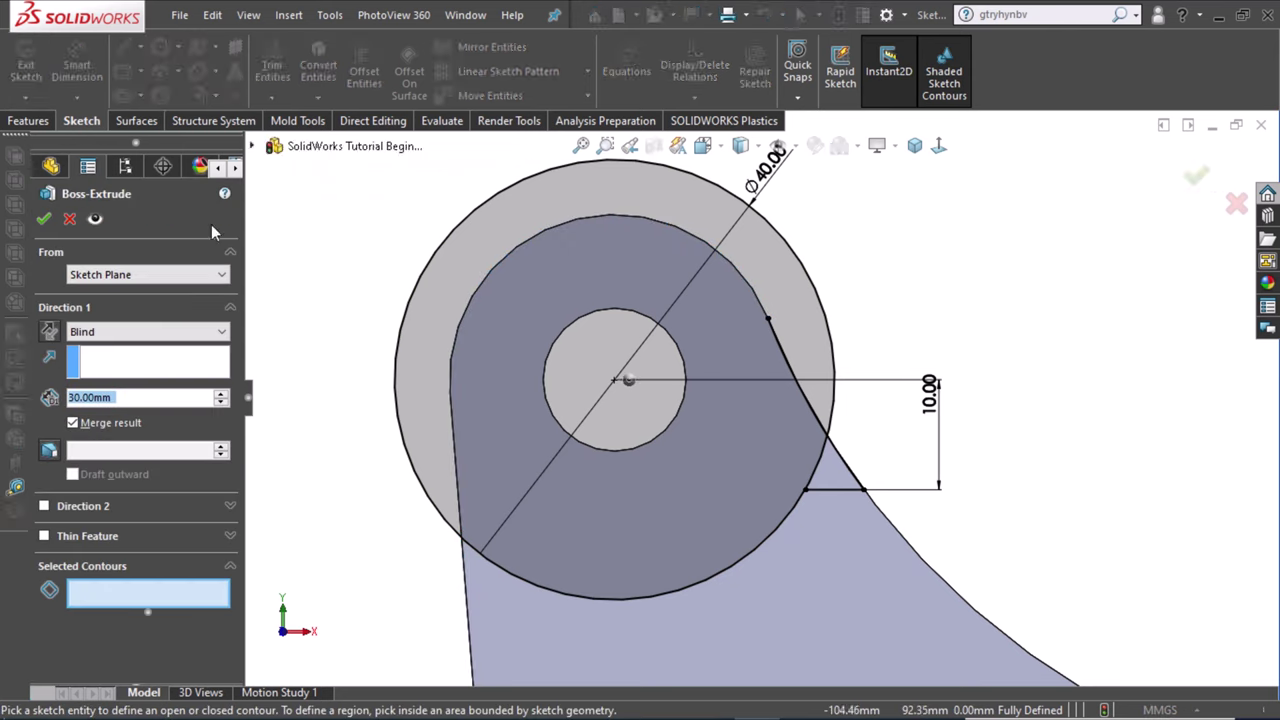
{"action": "left_click", "coordinate": [70, 220]}
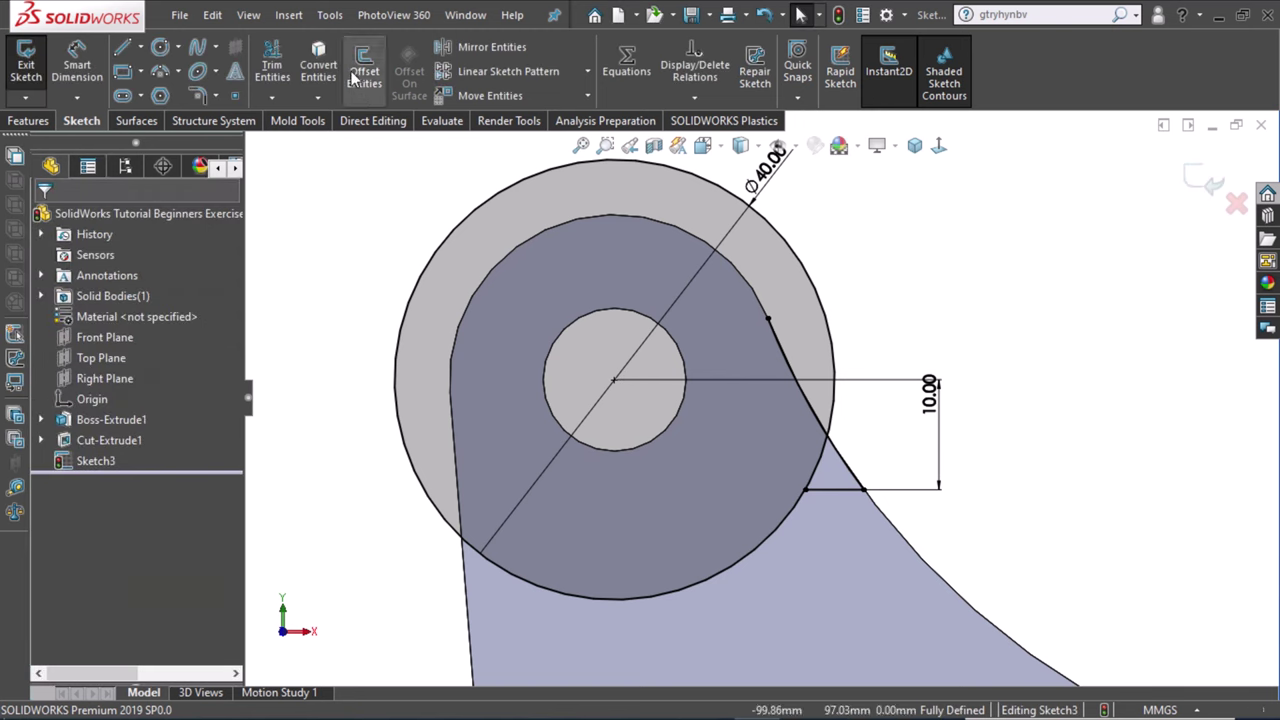
Convert the bracket's left and top model edges into sketch lines.
{"action": "left_click", "coordinate": [470, 298]}
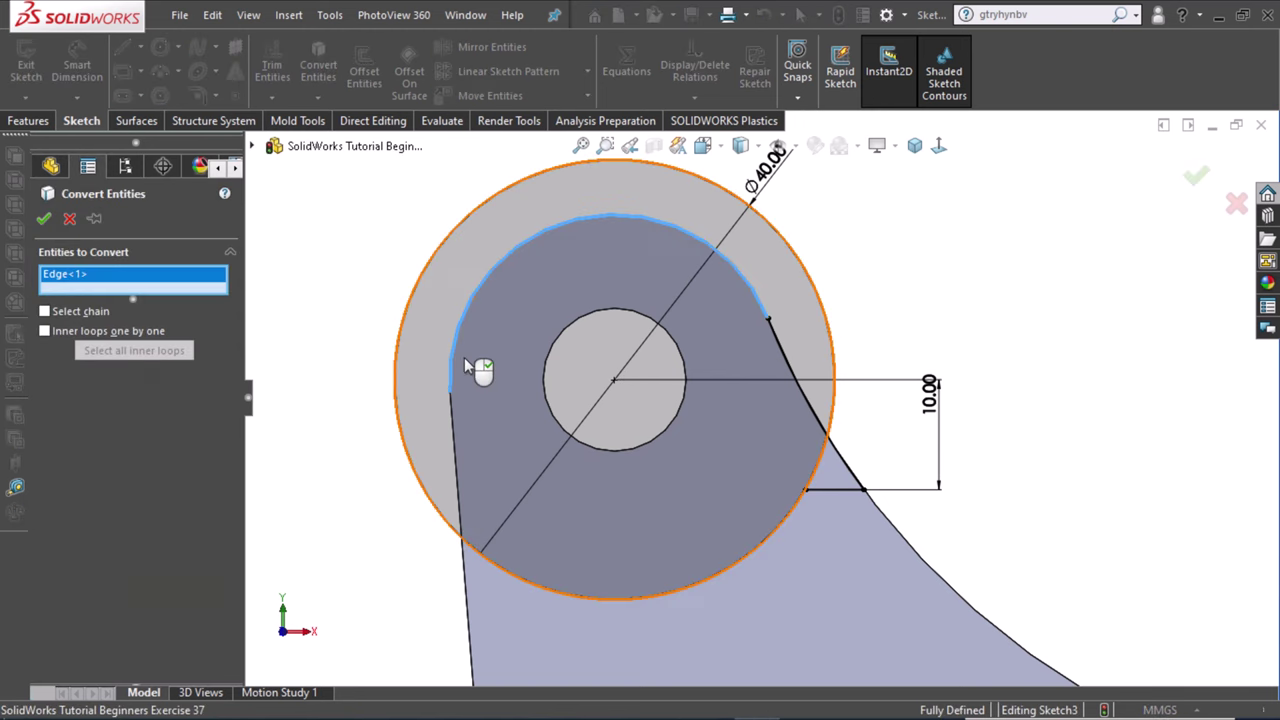
{"action": "left_click", "coordinate": [451, 410]}
{"action": "left_click", "coordinate": [43, 221]}
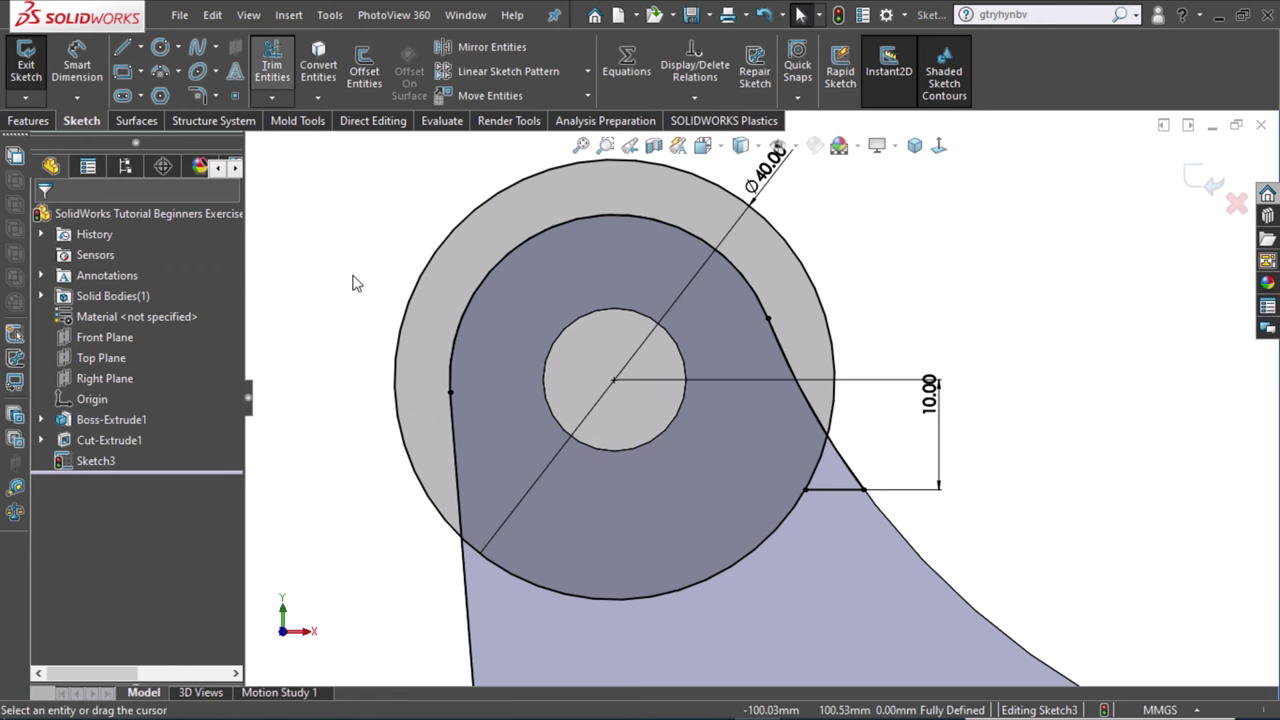
Trim the Ø40 circle to a lower arc closing the region with the 10 mm line.
{"action": "left_click_drag", "start_coordinate": [352, 283], "coordinate": [428, 307]}
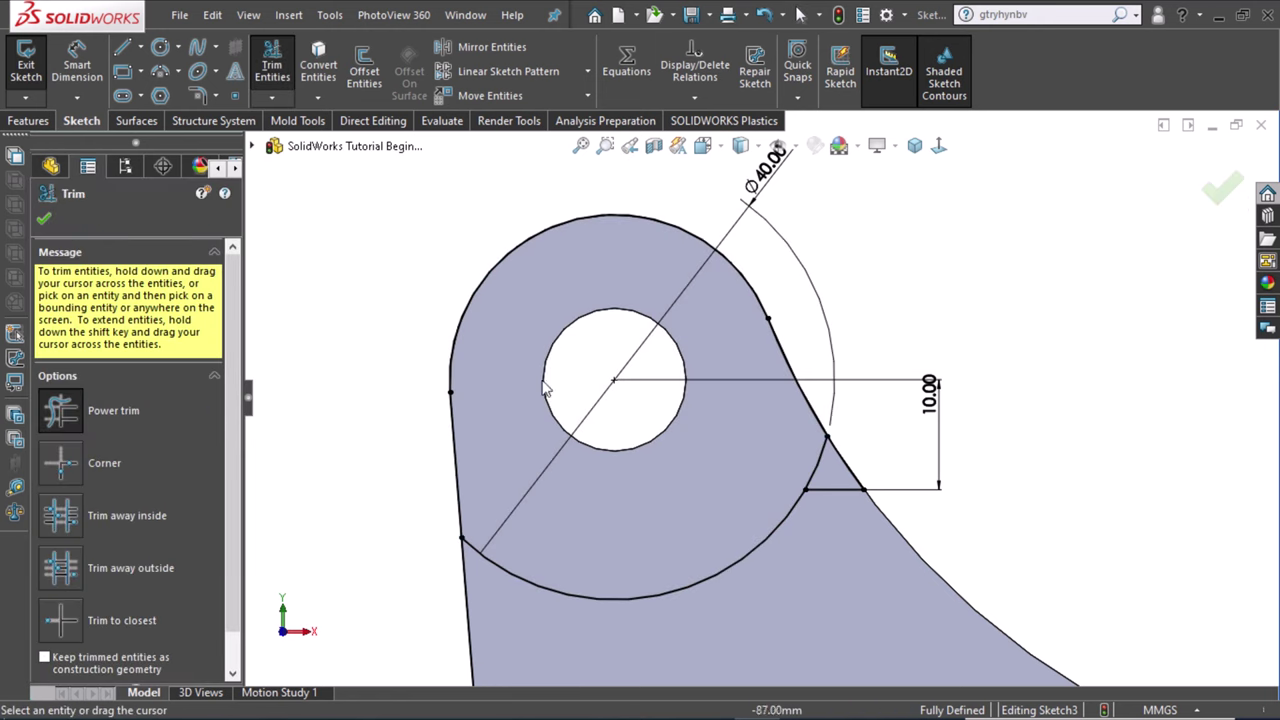
{"action": "left_click_drag", "start_coordinate": [836, 462], "coordinate": [905, 516], "text": "shift"}
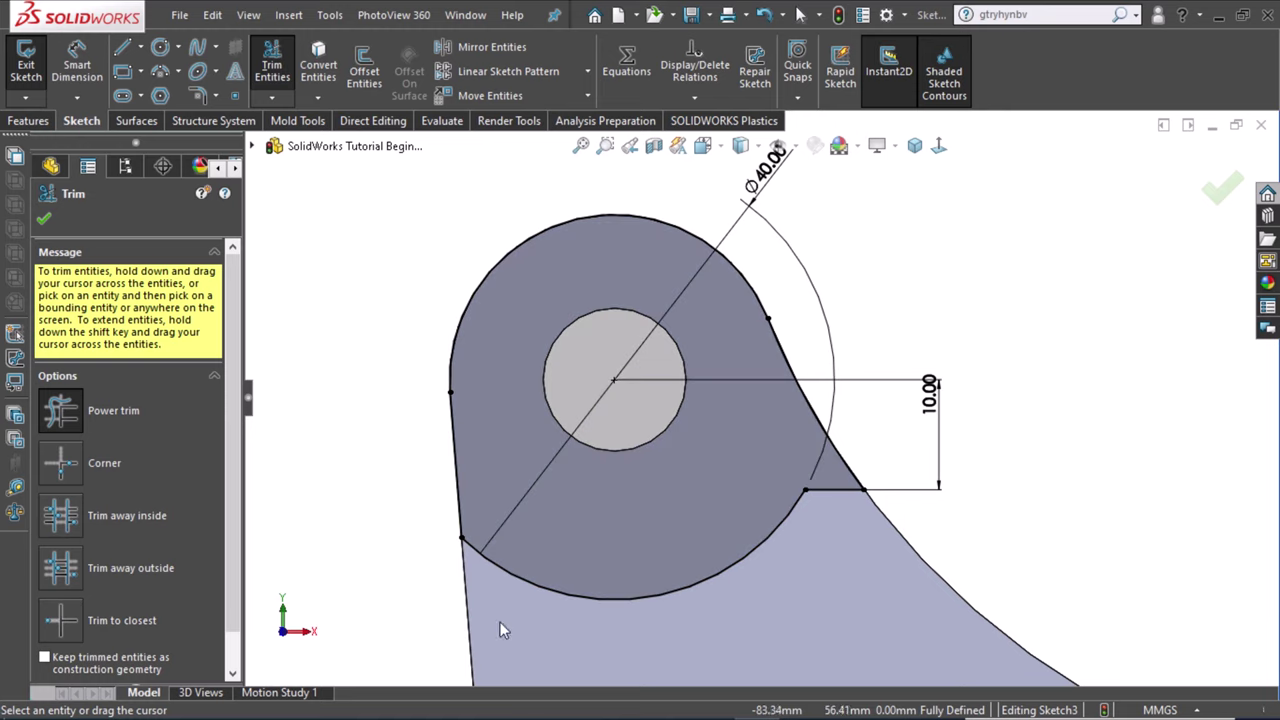
{"action": "left_click", "coordinate": [44, 219]}
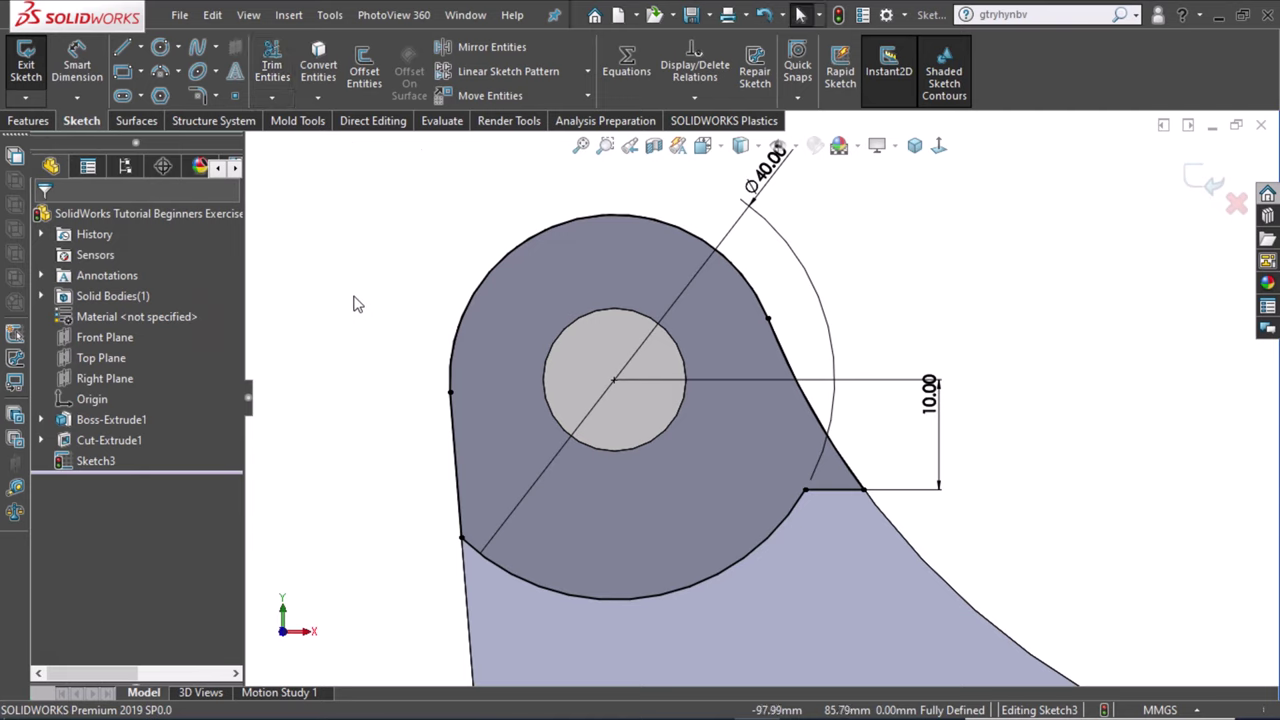
{"action": "left_click", "coordinate": [30, 121]}
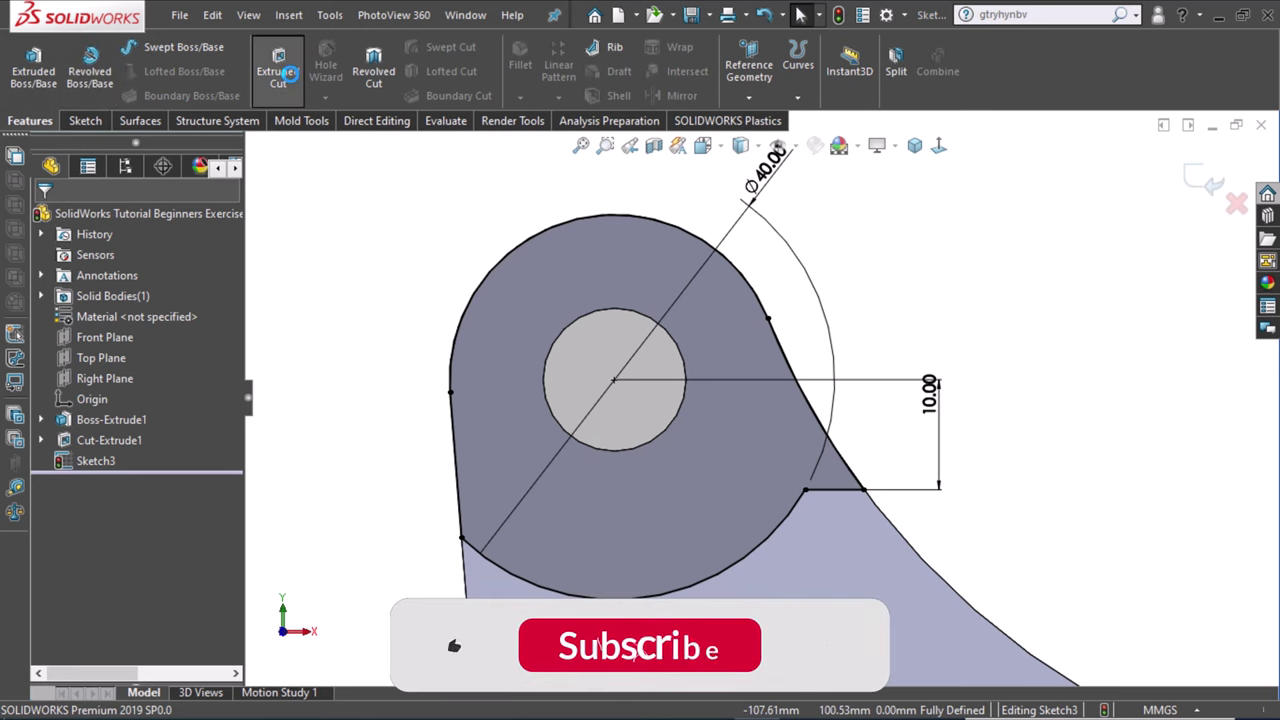
Cut the closed profile 6 mm deep as a blind extruded cut, creating Cut-Extrude2.
{"action": "left_click", "coordinate": [277, 77]}
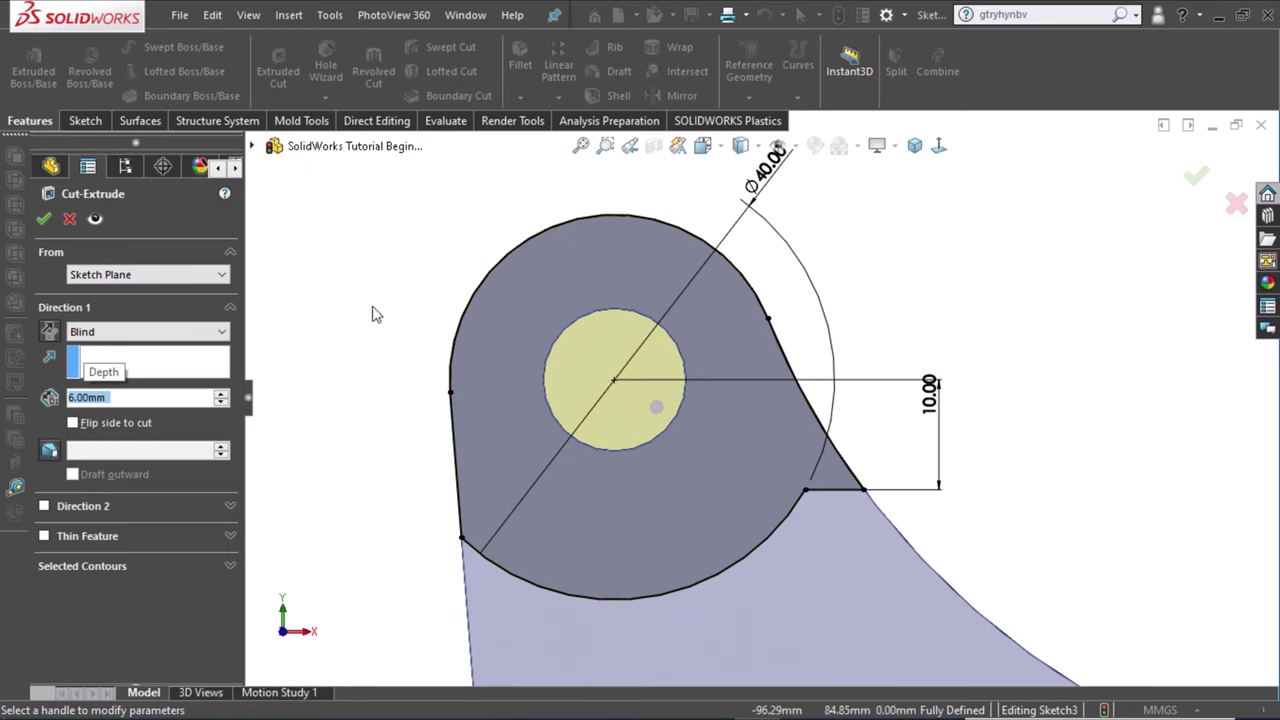
{"action": "left_click", "coordinate": [43, 219]}
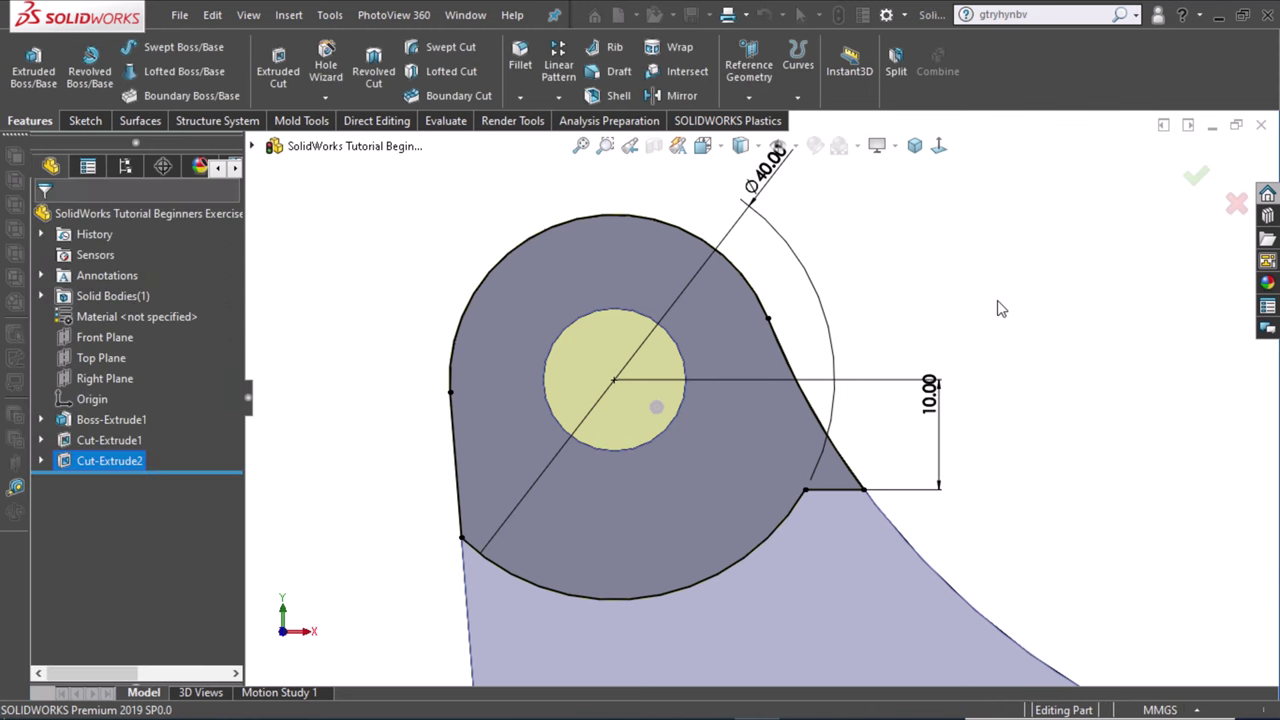
{"action": "left_click", "coordinate": [934, 186]}
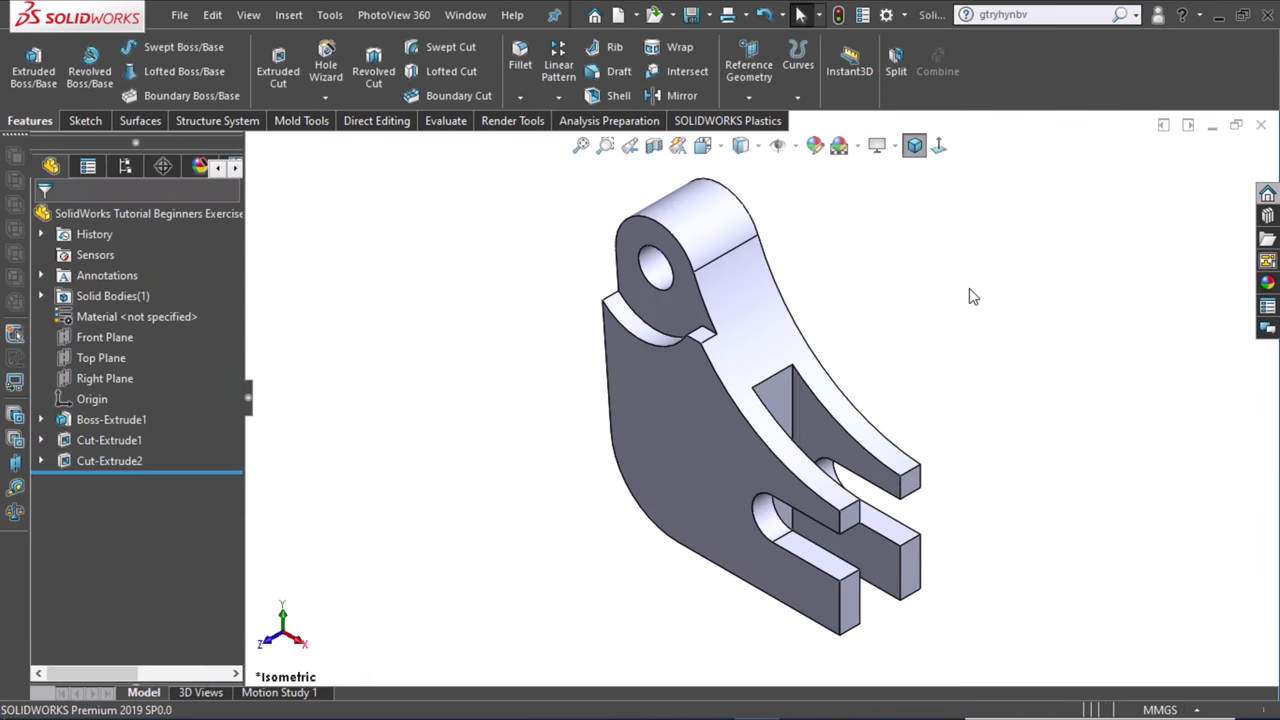
{"action": "left_click", "coordinate": [749, 74]}
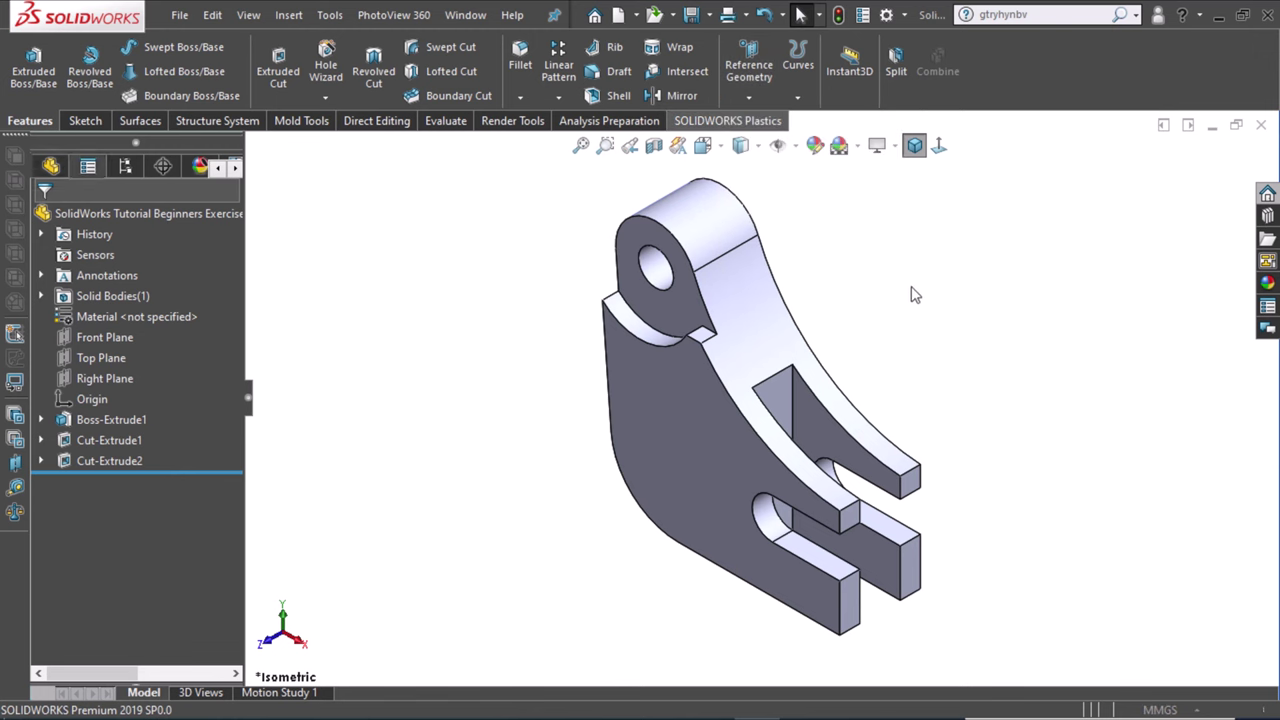
Create Plane1 midway between the bracket's two outer faces.
{"action": "left_click", "coordinate": [757, 412]}
{"action": "middle_click_drag", "start_coordinate": [986, 323], "coordinate": [819, 321]}
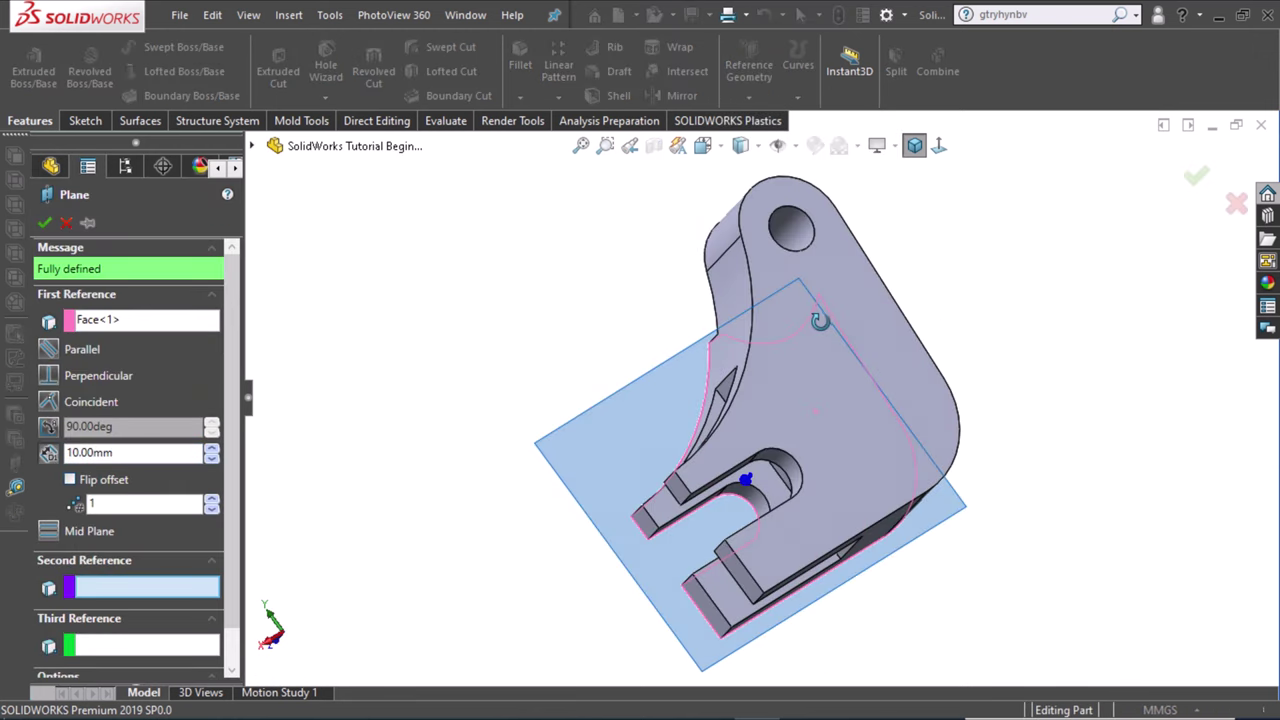
{"action": "left_click", "coordinate": [819, 321]}
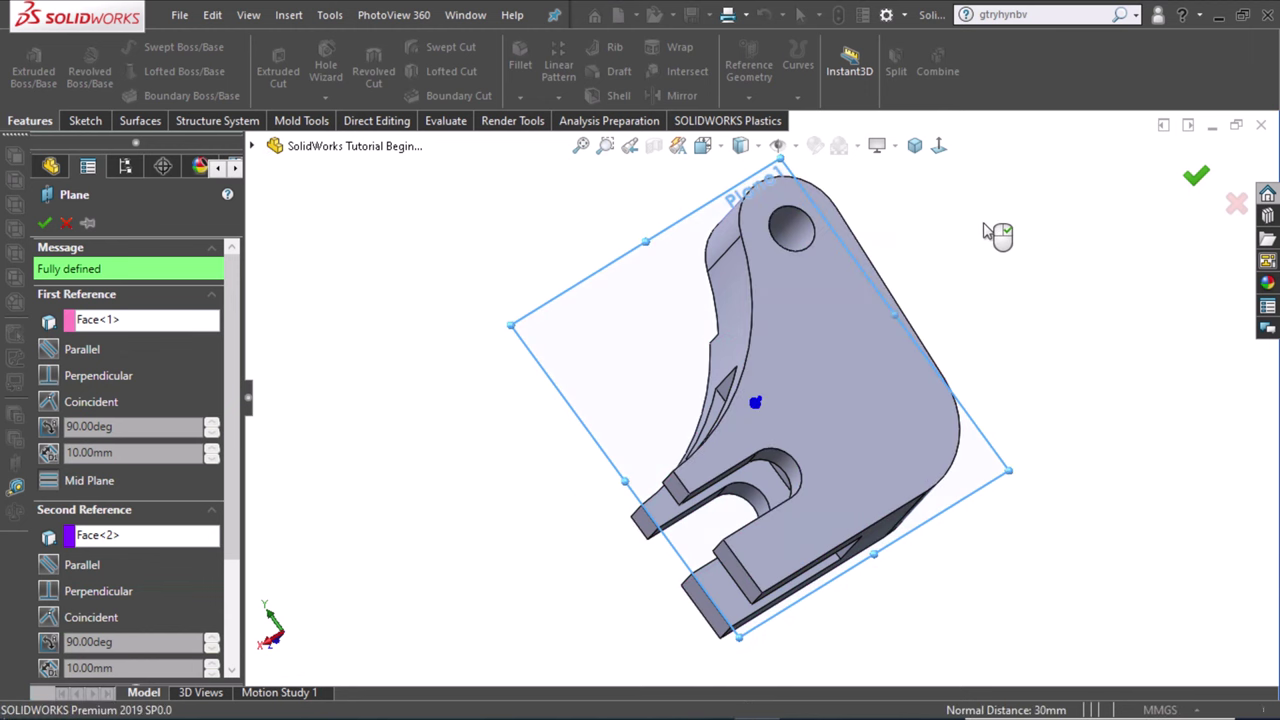
{"action": "right_click", "coordinate": [997, 233]}
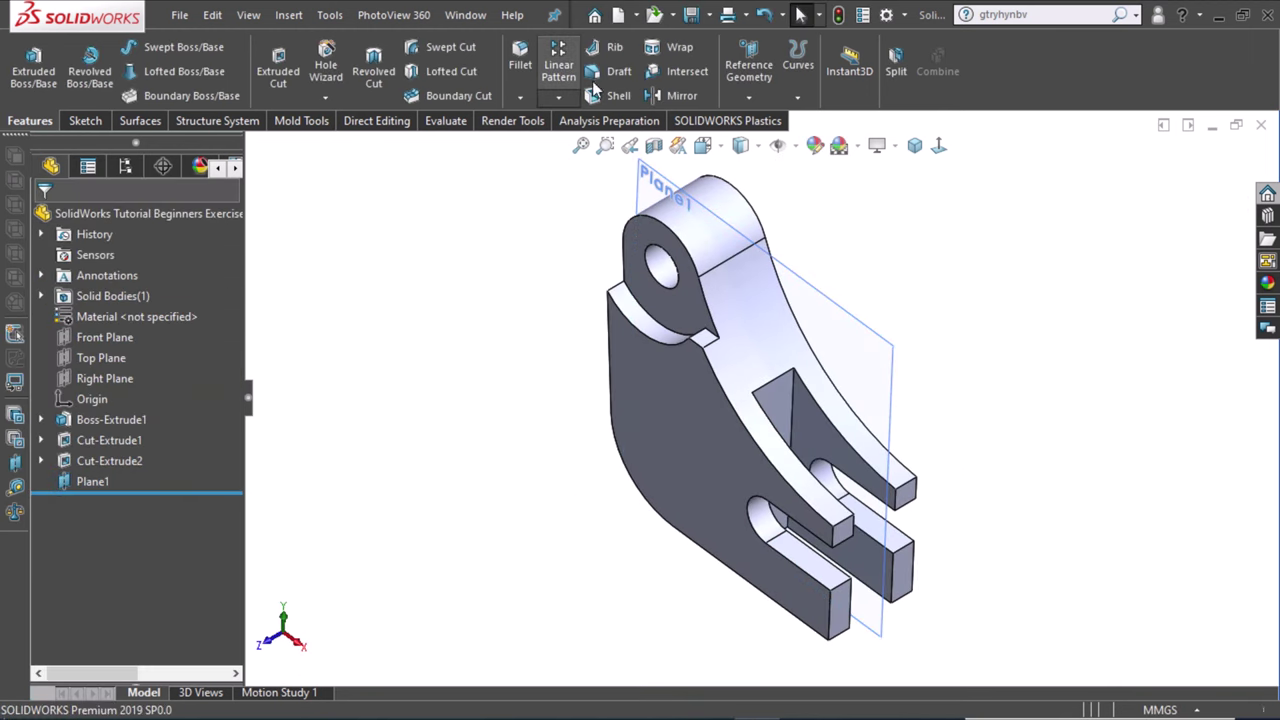
Mirror Cut-Extrude2 about Plane1 to the bracket's other side.
{"action": "left_click", "coordinate": [661, 99]}
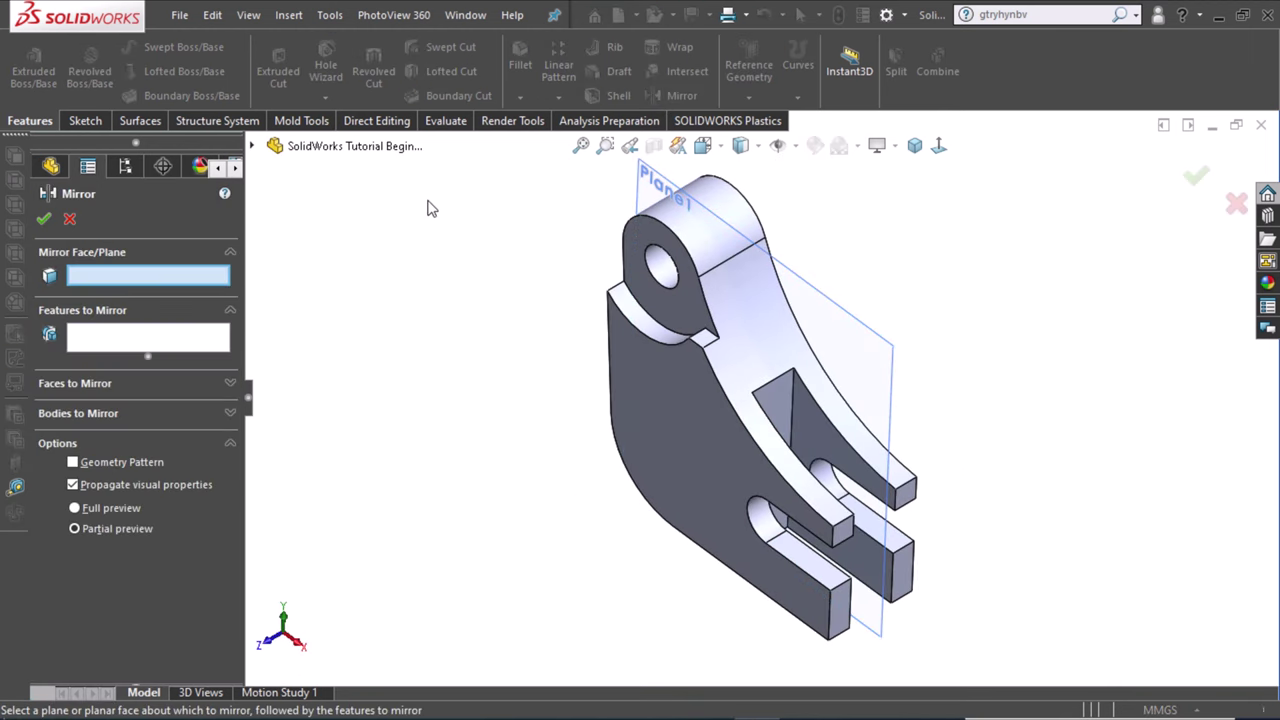
{"action": "left_click", "coordinate": [253, 147]}
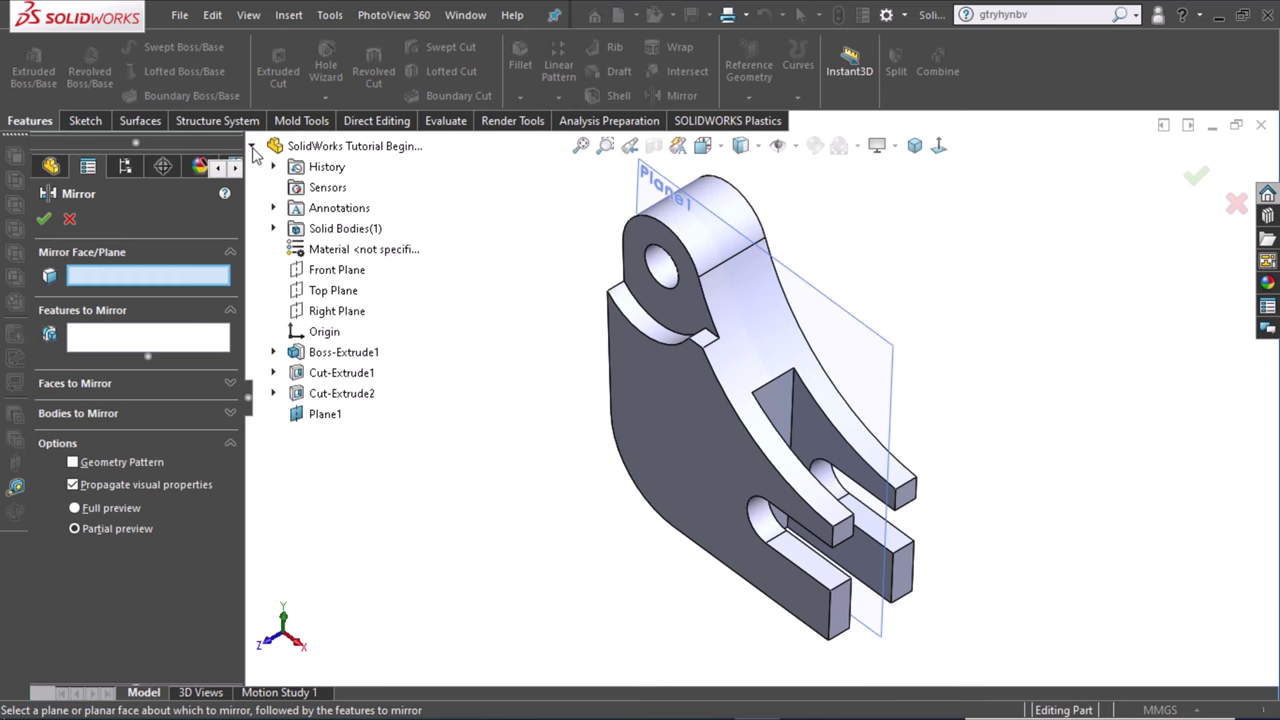
{"action": "left_click", "coordinate": [812, 312]}
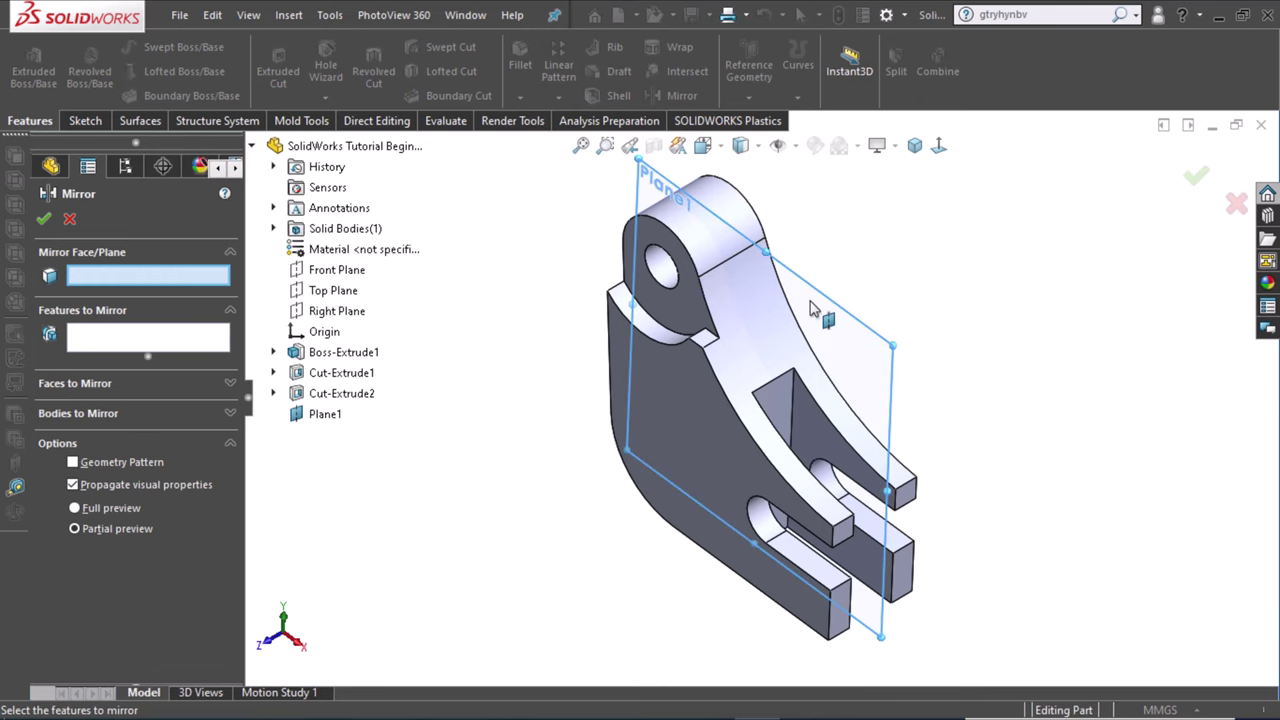
{"action": "left_click", "coordinate": [330, 394]}
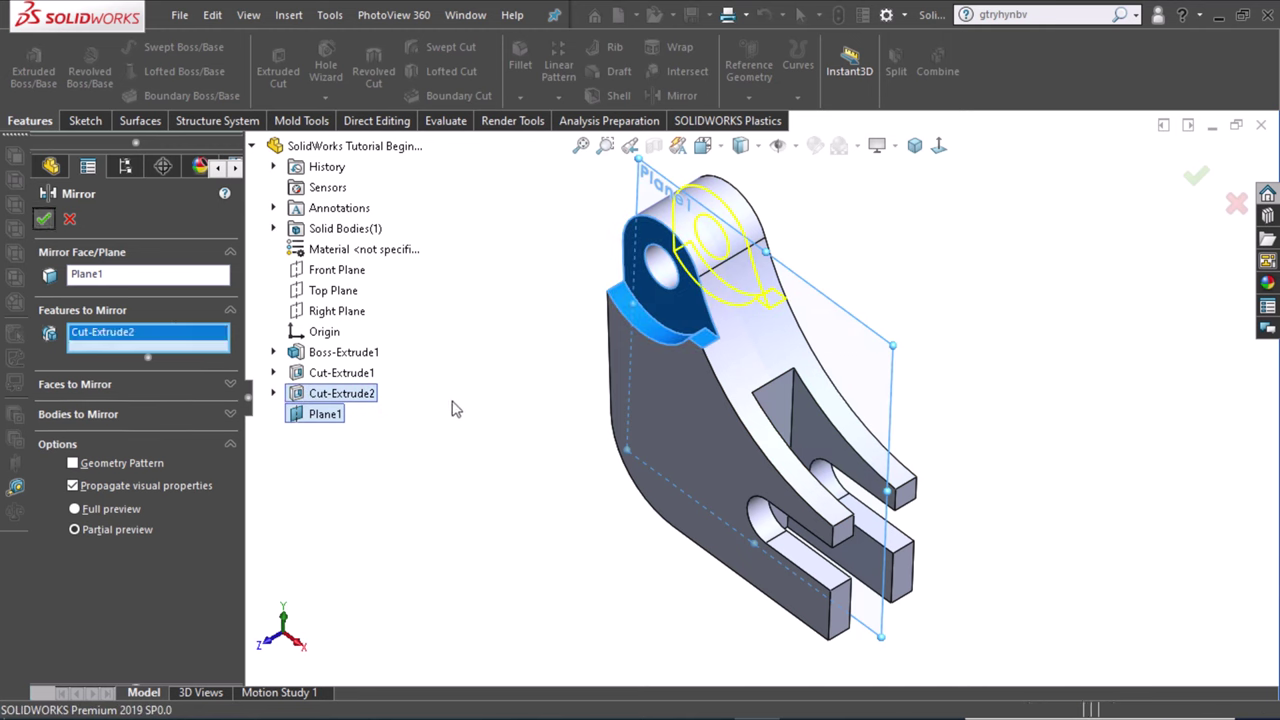
{"action": "key", "text": "Return"}
Hide Plane1 and return the part to an isometric view.
{"action": "left_click", "coordinate": [893, 430]}
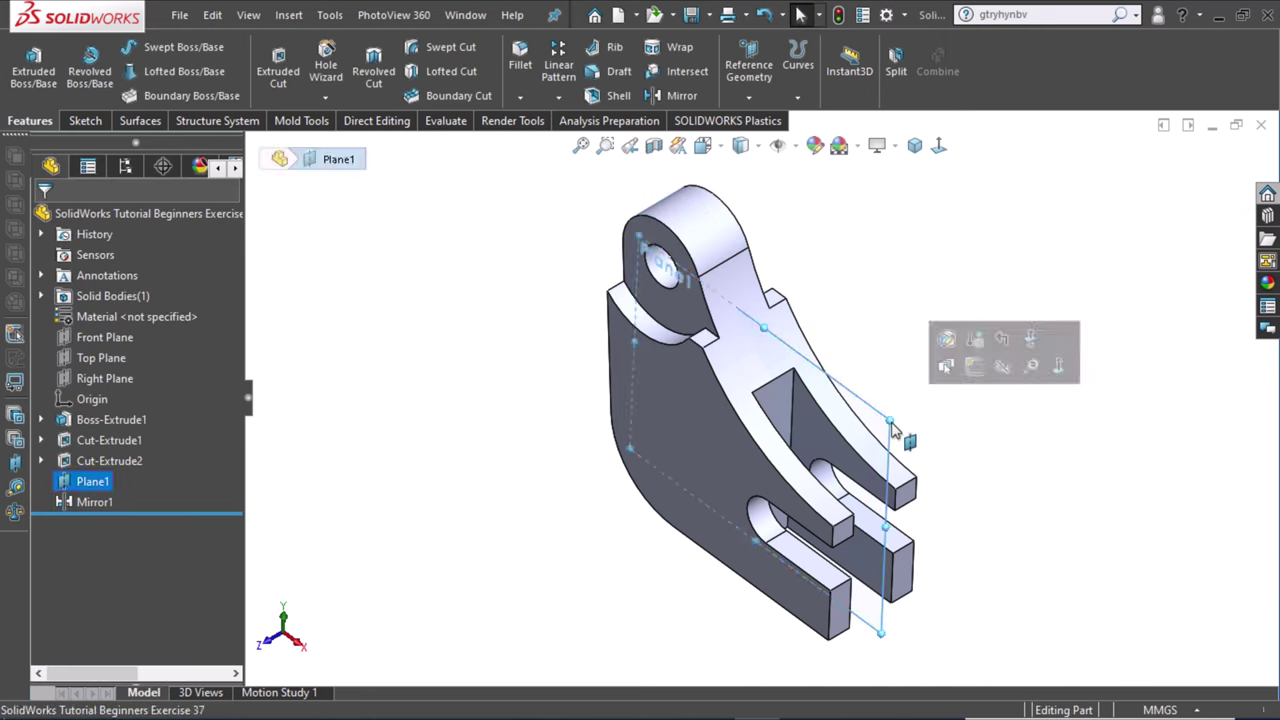
{"action": "left_click", "coordinate": [1002, 365]}
{"action": "scroll", "coordinate": [435, 320], "scroll_direction": "down", "scroll_amount": 2}
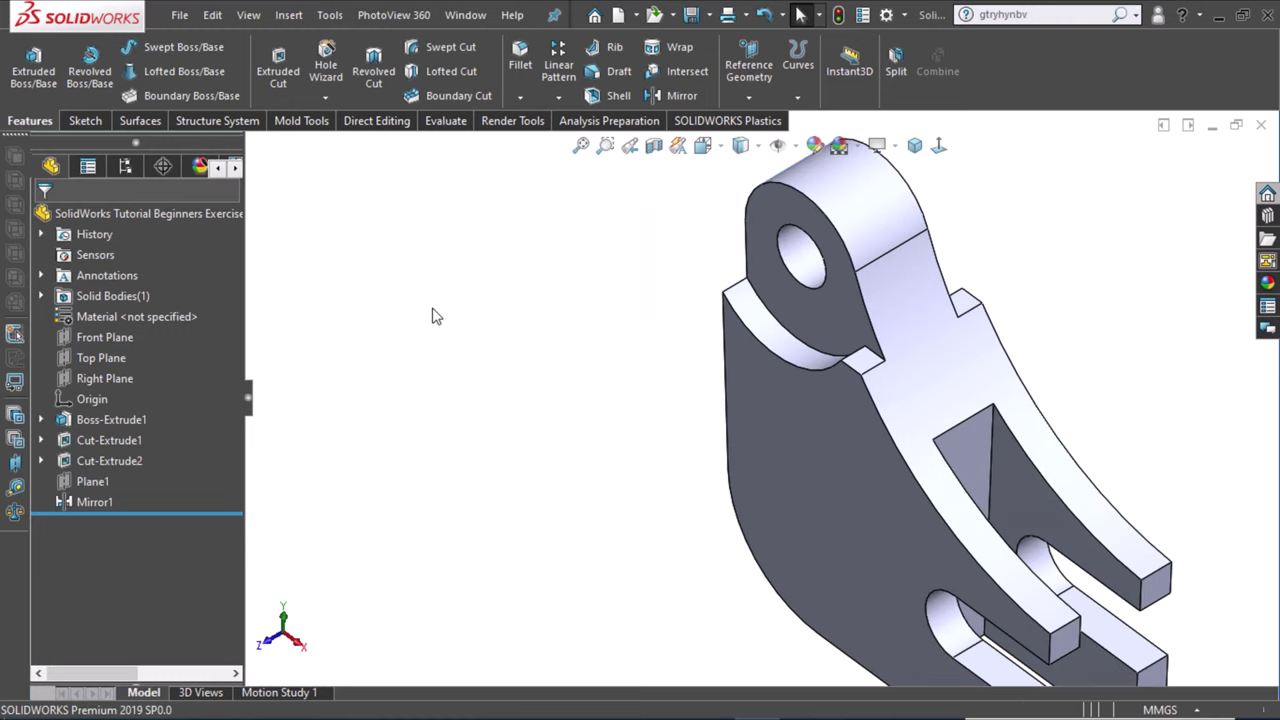
{"action": "scroll", "coordinate": [432, 313], "scroll_direction": "up", "scroll_amount": 4}
{"action": "scroll", "coordinate": [1119, 568], "scroll_direction": "down", "scroll_amount": 2}
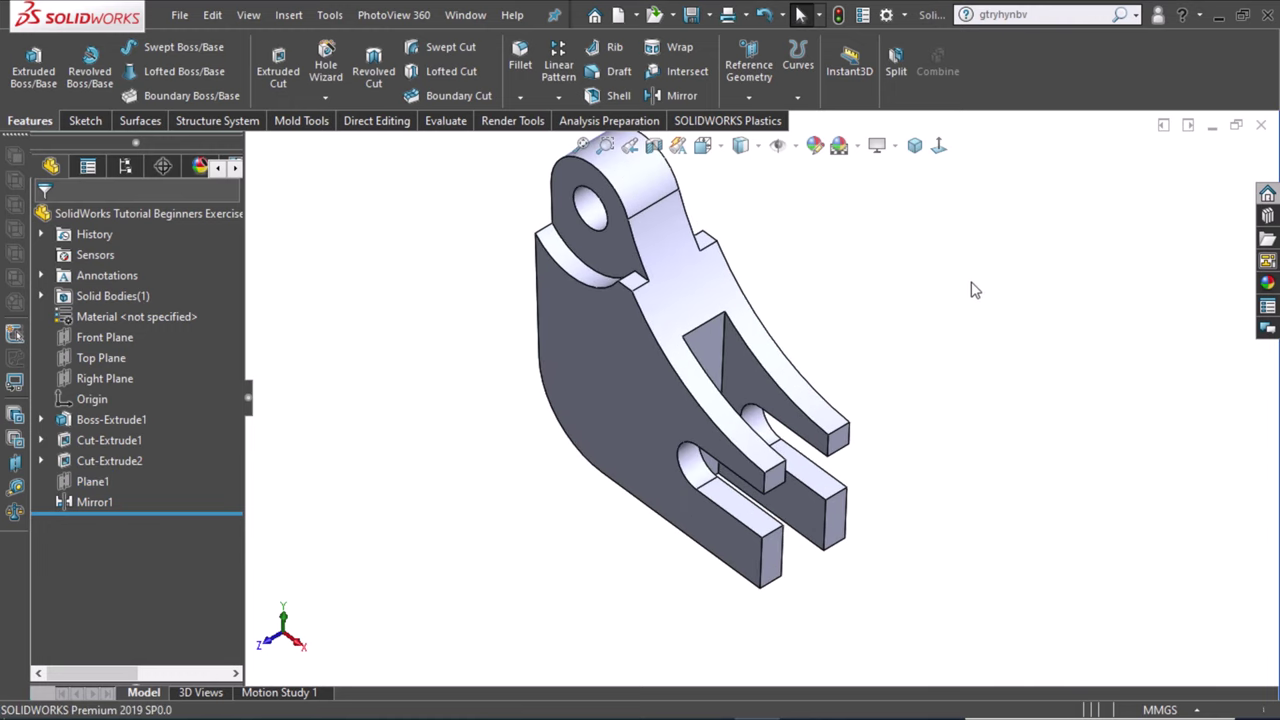
{"action": "left_click", "coordinate": [915, 148]}
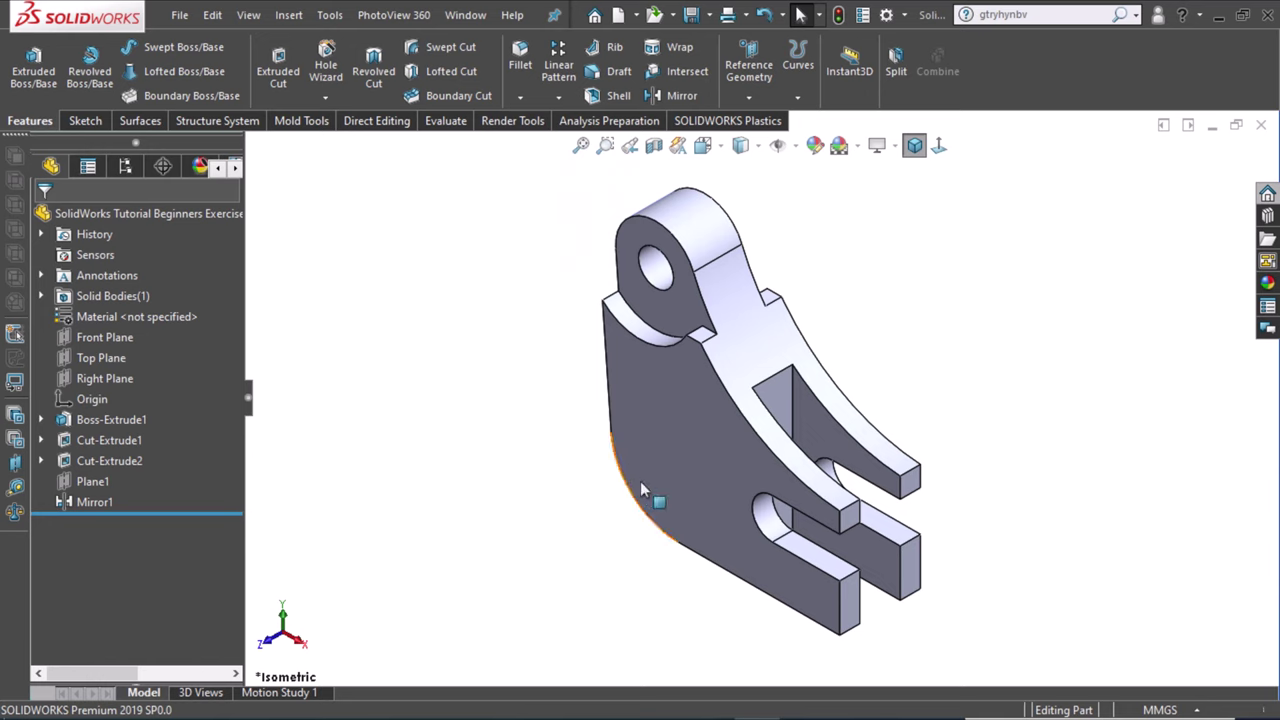
Edit Boss-Extrude1's Sketch1 and view it straight on.
{"action": "left_click", "coordinate": [136, 421]}
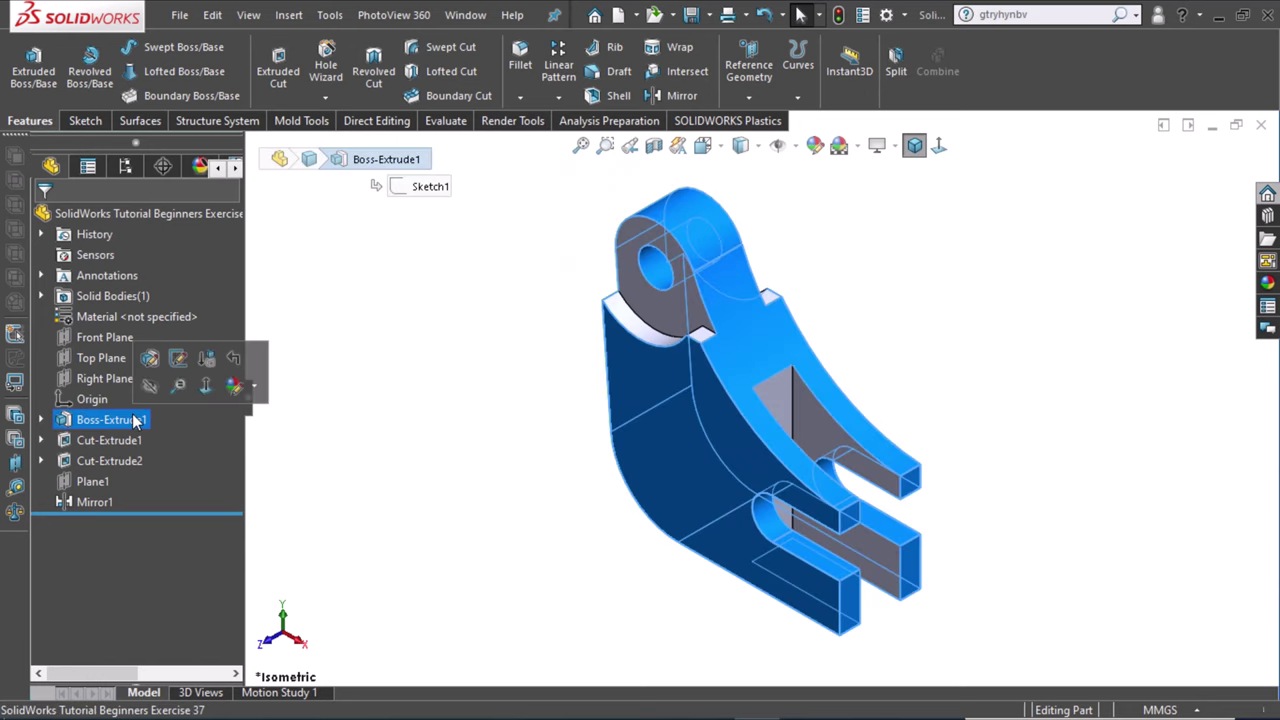
{"action": "left_click", "coordinate": [182, 360]}
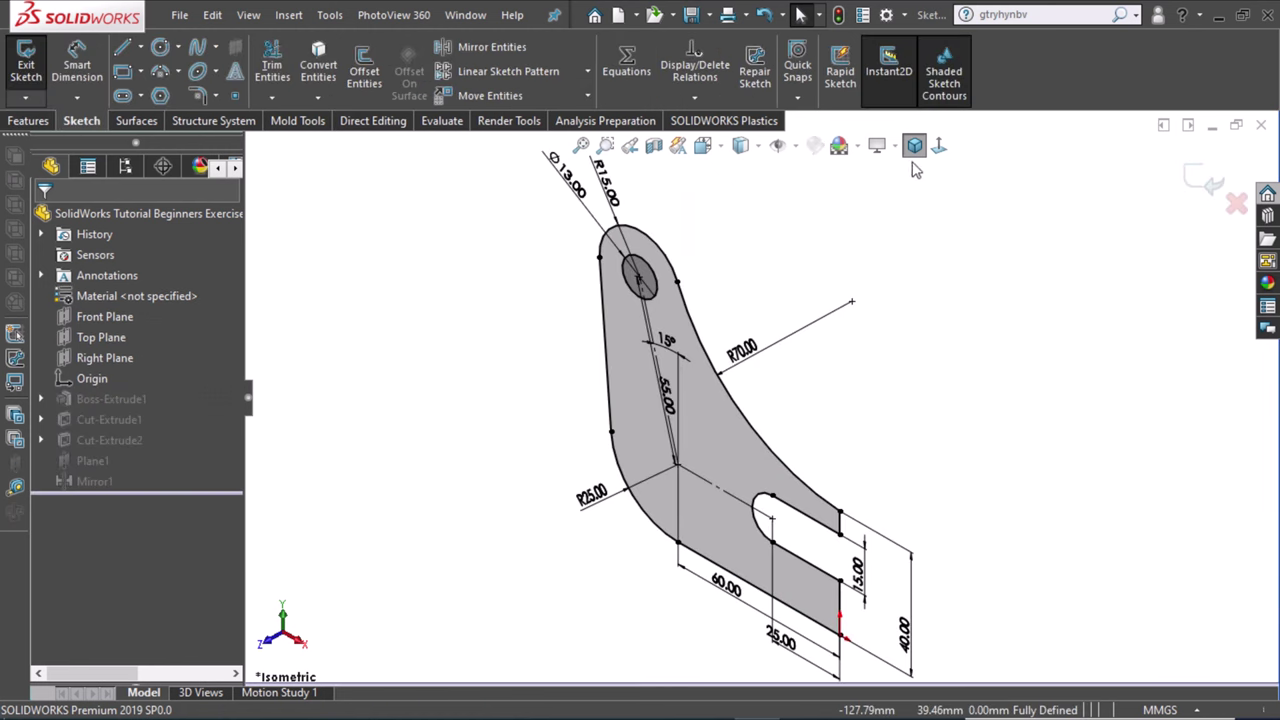
{"action": "left_click", "coordinate": [938, 145]}
{"action": "mouse_move", "coordinate": [985, 283]}
{"action": "right_mouse_down"}
{"action": "mouse_move", "coordinate": [985, 307]}
{"action": "mouse_move", "coordinate": [1097, 281]}
{"action": "right_mouse_up"}
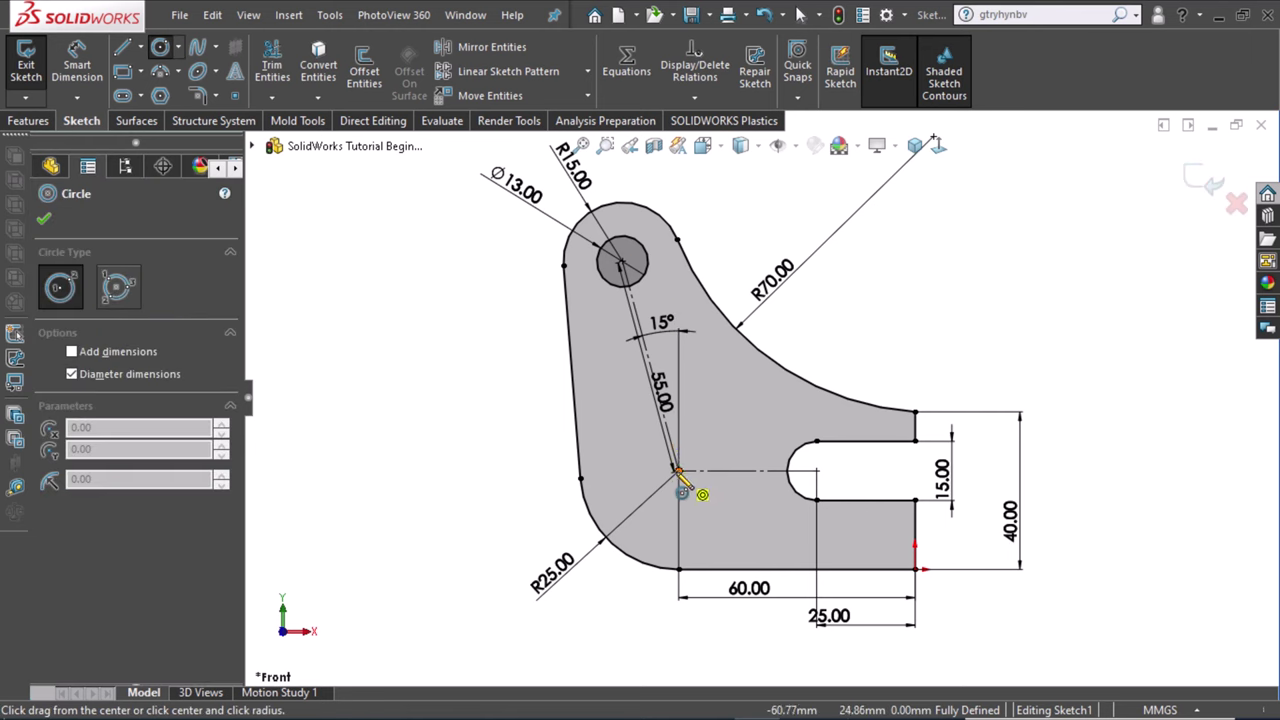
Add a Ø20 circle at the R25 arc's centre and exit the sketch.
{"action": "left_click_drag", "start_coordinate": [678, 470], "coordinate": [660, 503]}
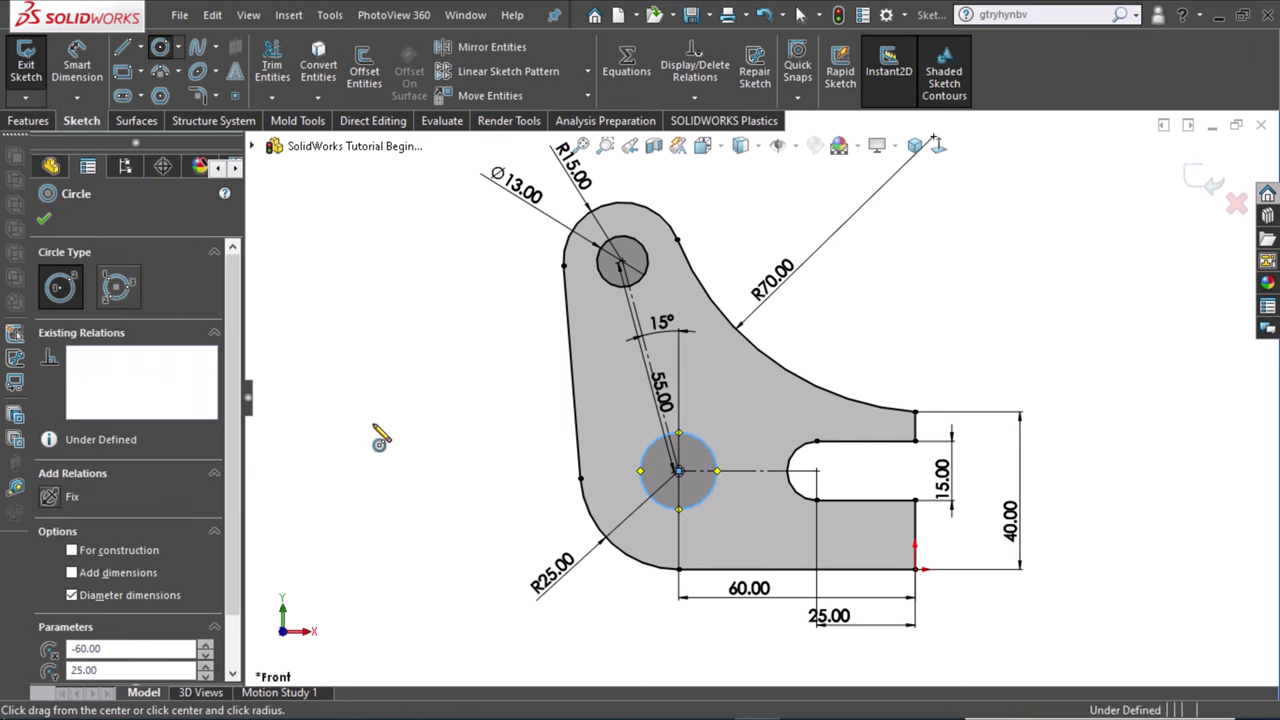
{"action": "right_click_drag", "start_coordinate": [380, 440], "coordinate": [378, 398]}
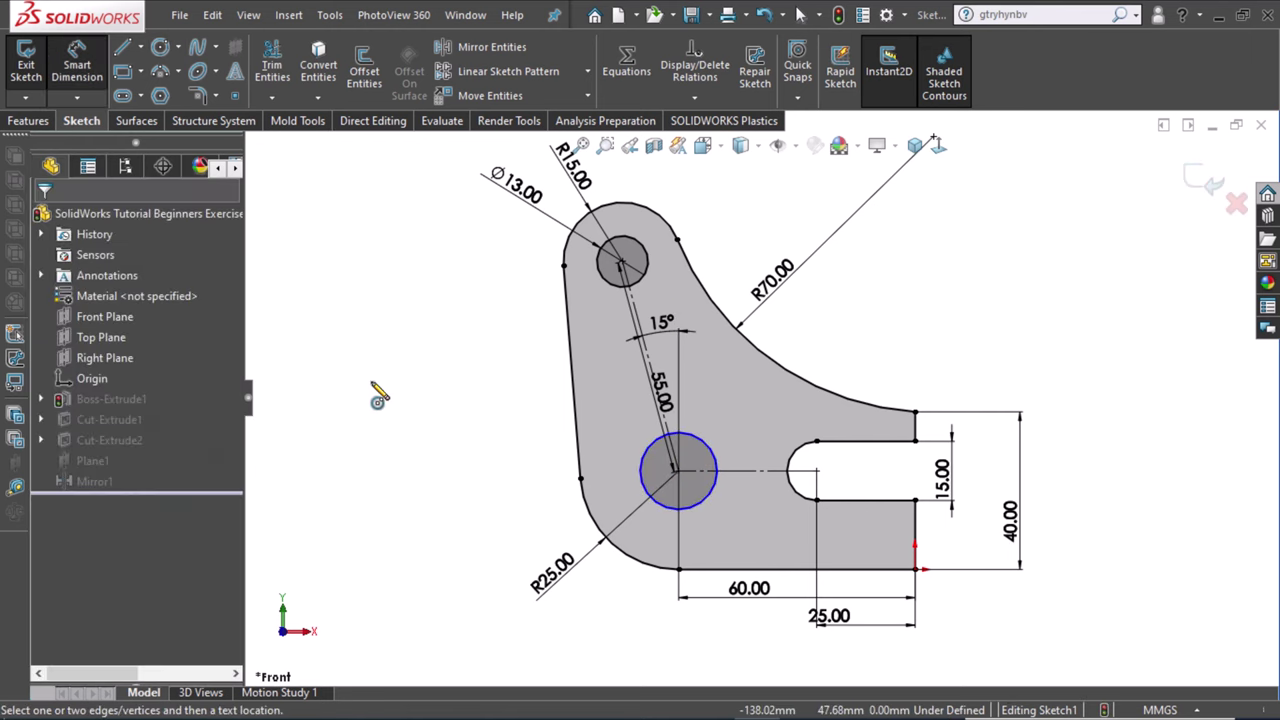
{"action": "left_click", "coordinate": [716, 472]}
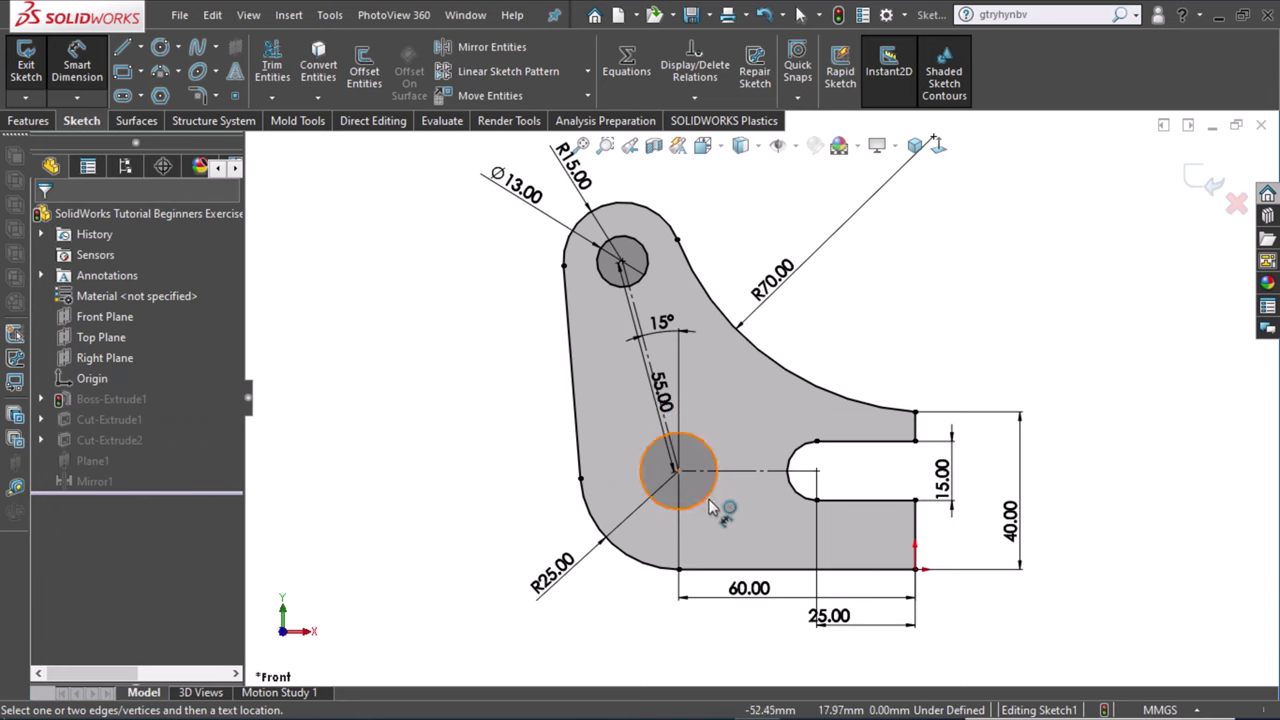
{"action": "left_click", "coordinate": [537, 537]}
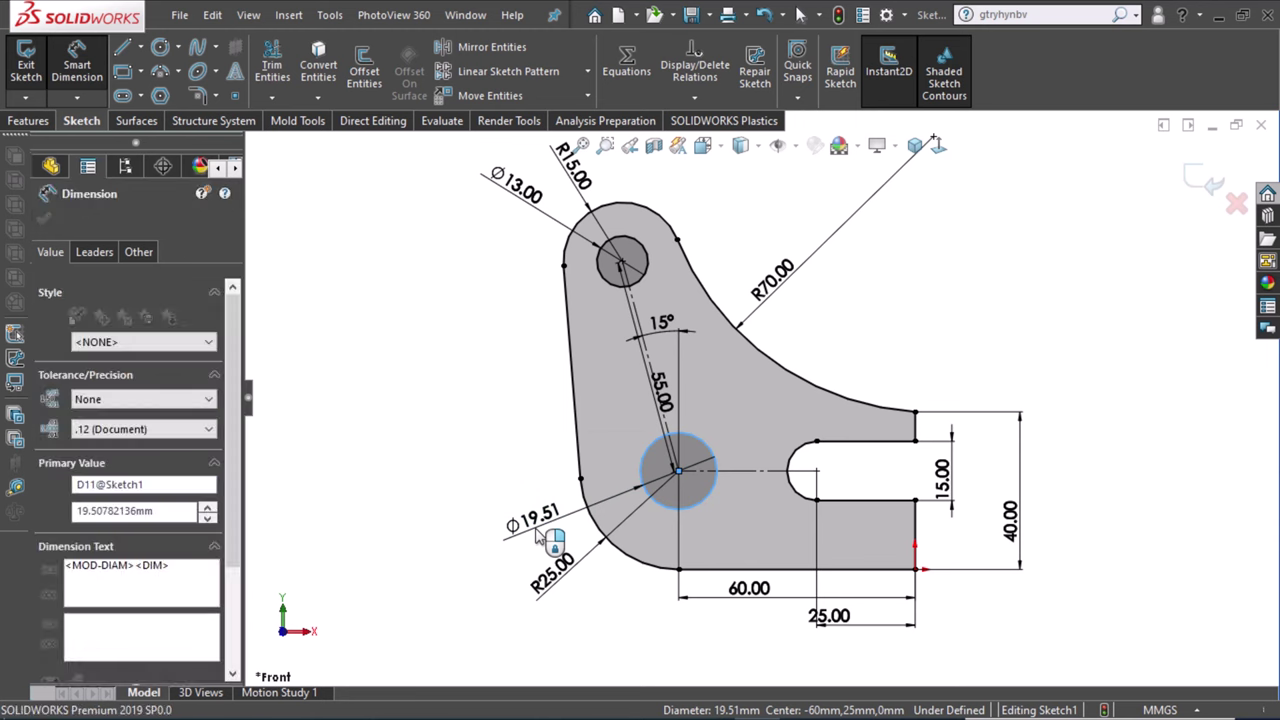
{"action": "type", "text": "20"}
{"action": "key", "text": "Return"}
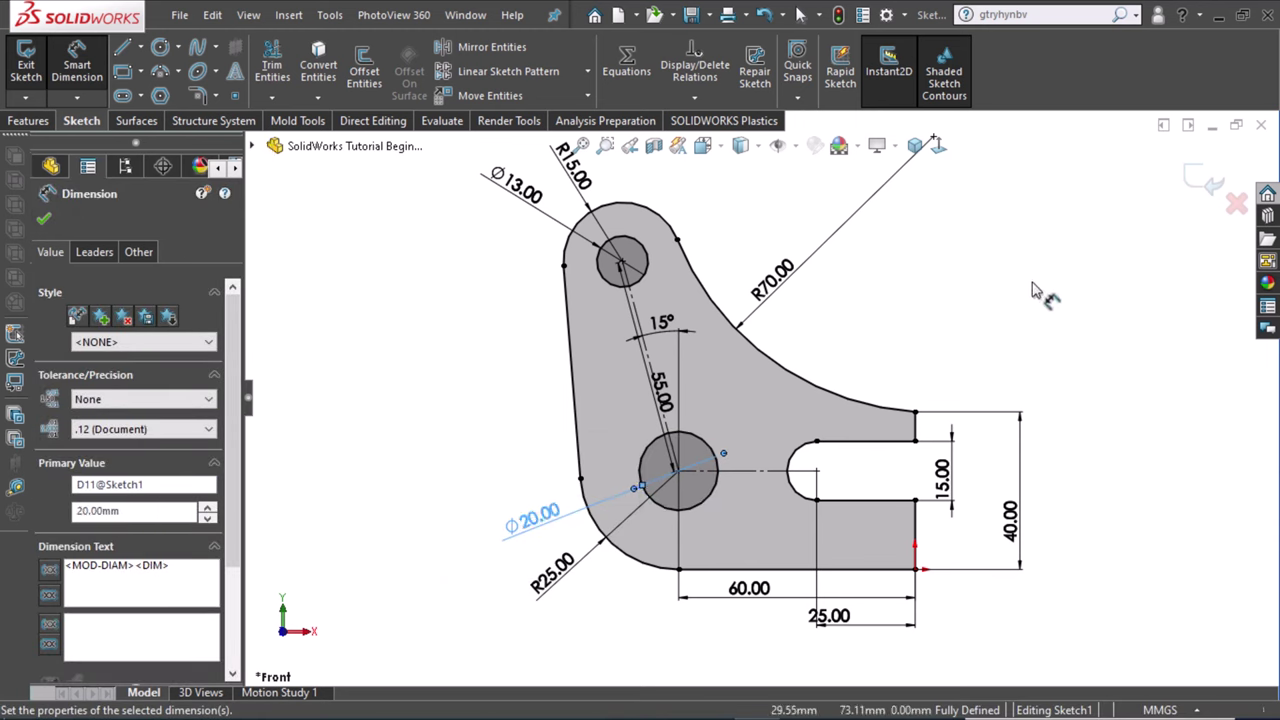
{"action": "left_click", "coordinate": [1222, 194]}
{"action": "left_click", "coordinate": [1222, 194]}
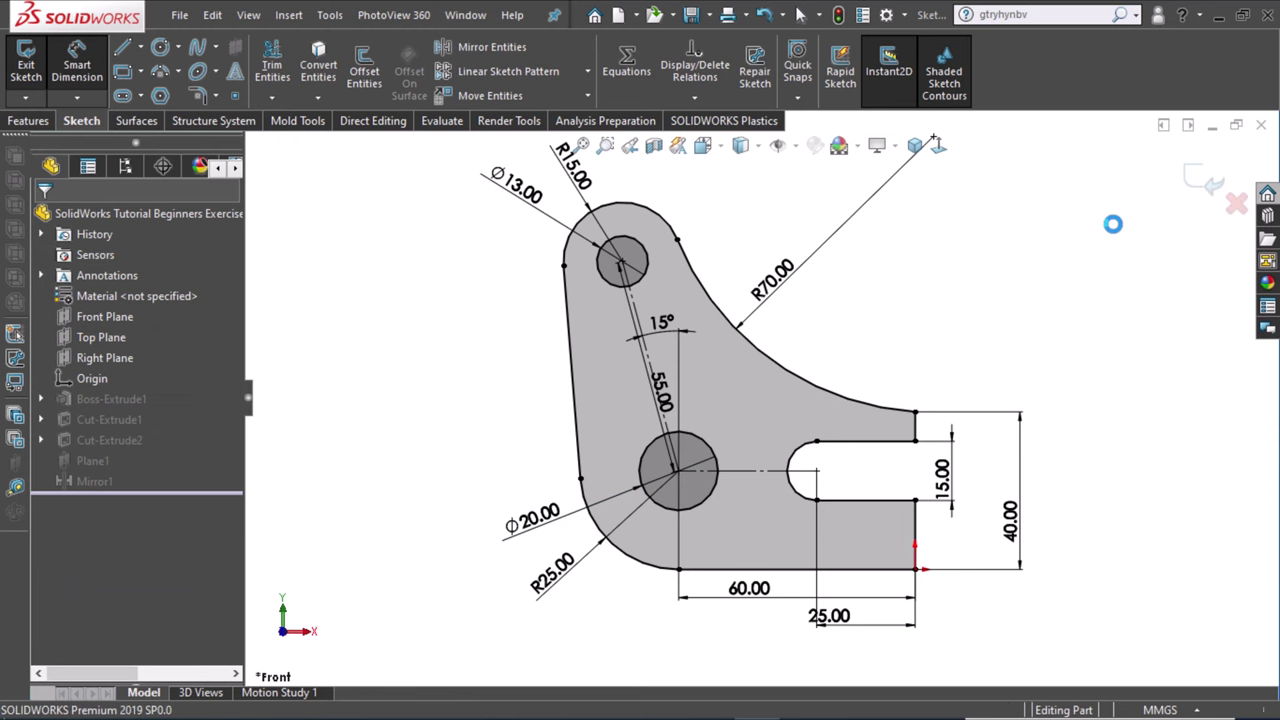
{"action": "key", "text": "ctrl+7"}
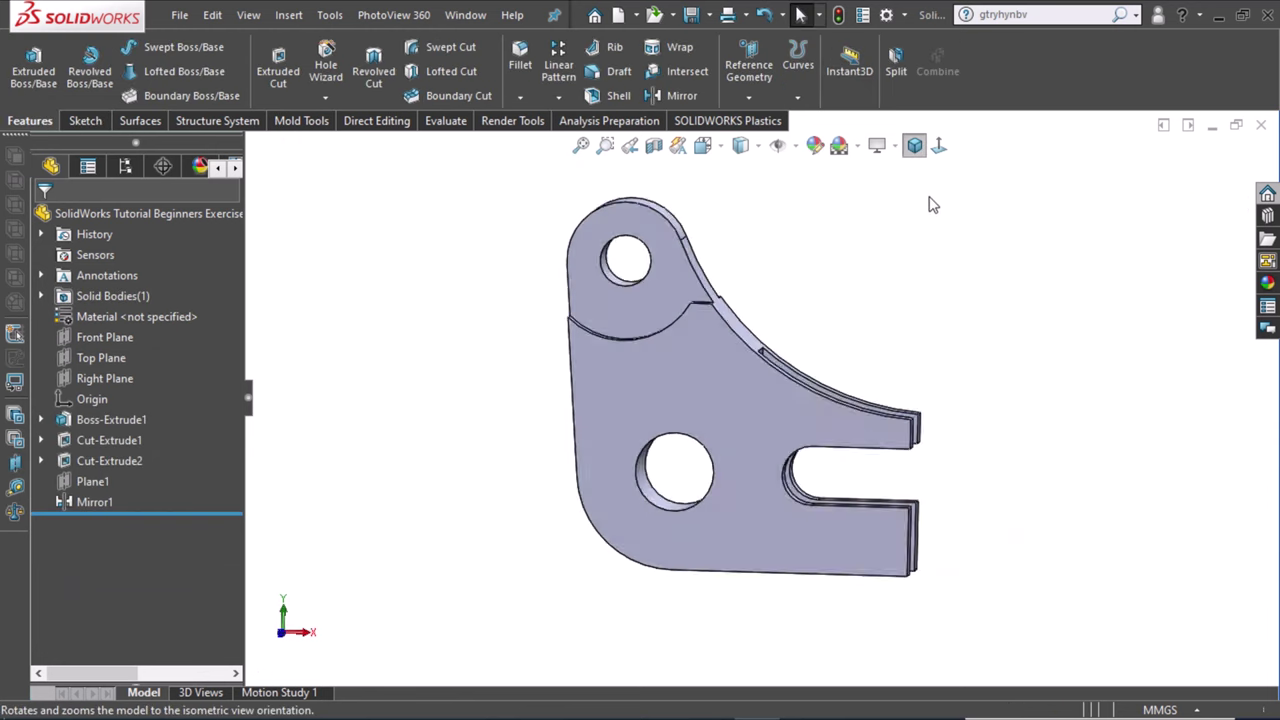